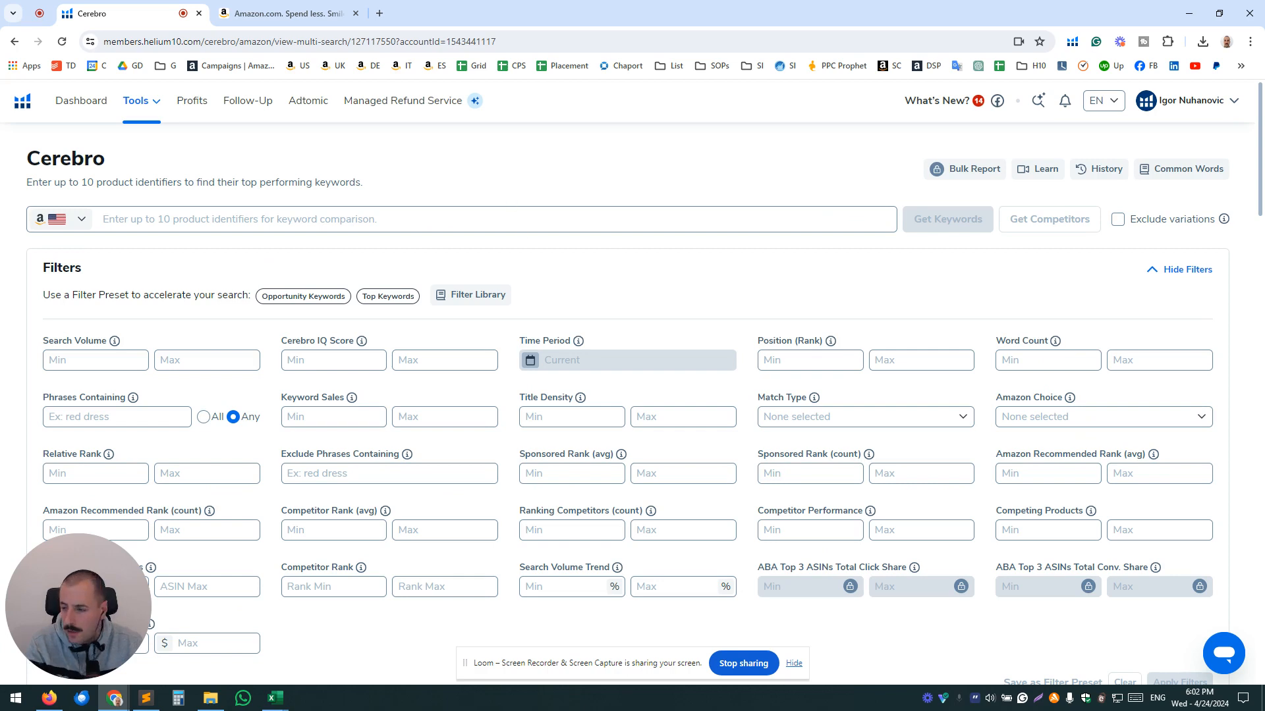
Enter the ASIN B09DF9NWC7 as the product identifier for the keyword comparison.
key("alt+Tab")
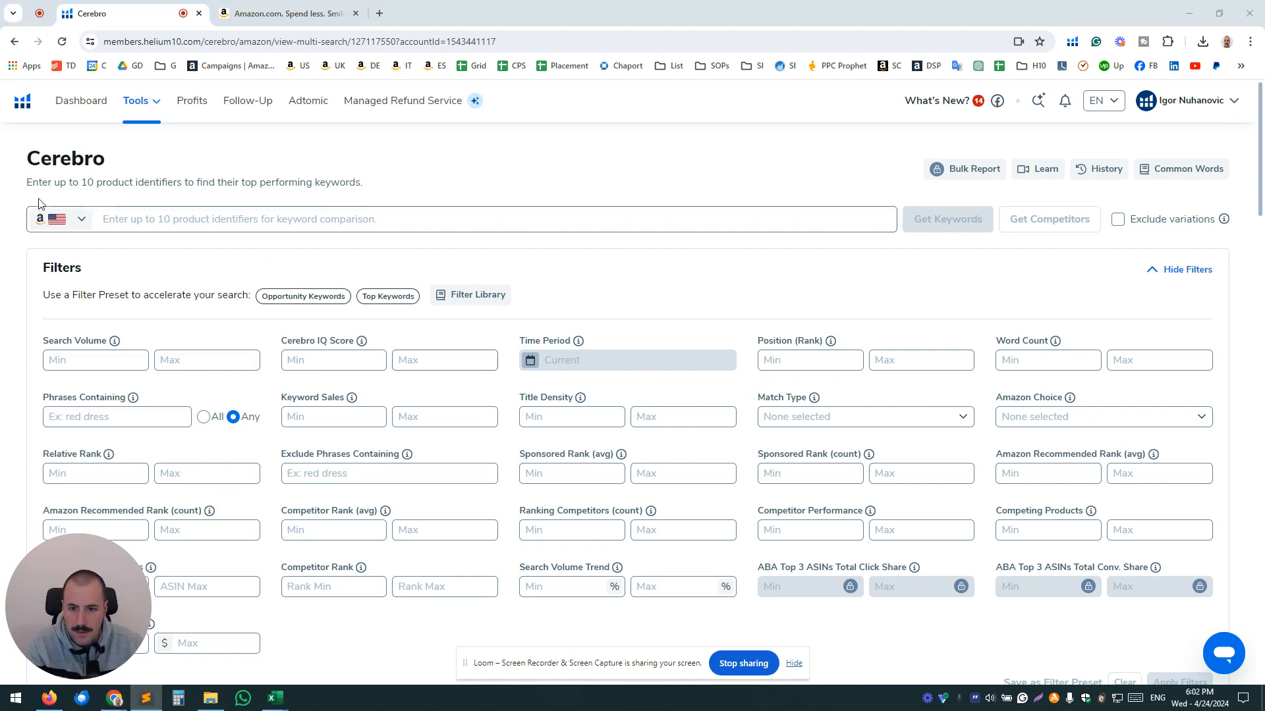
left_click(366, 220)
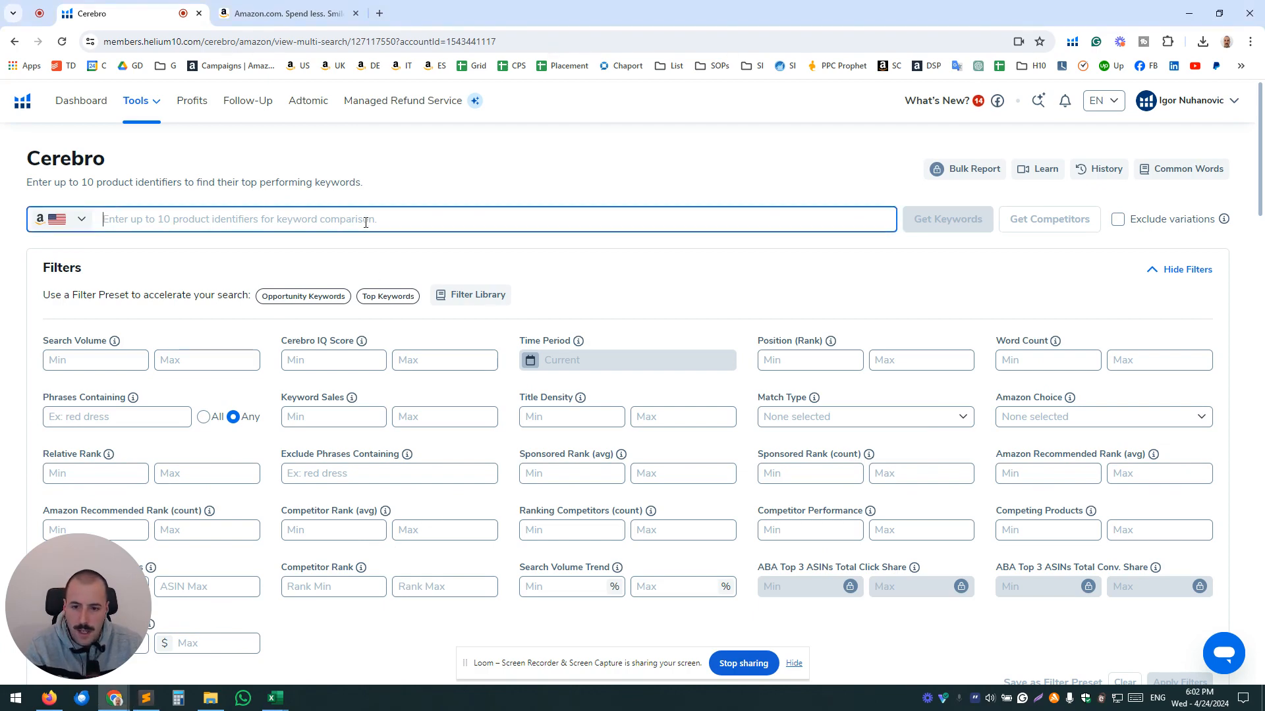
type("B09DF9NWC7")
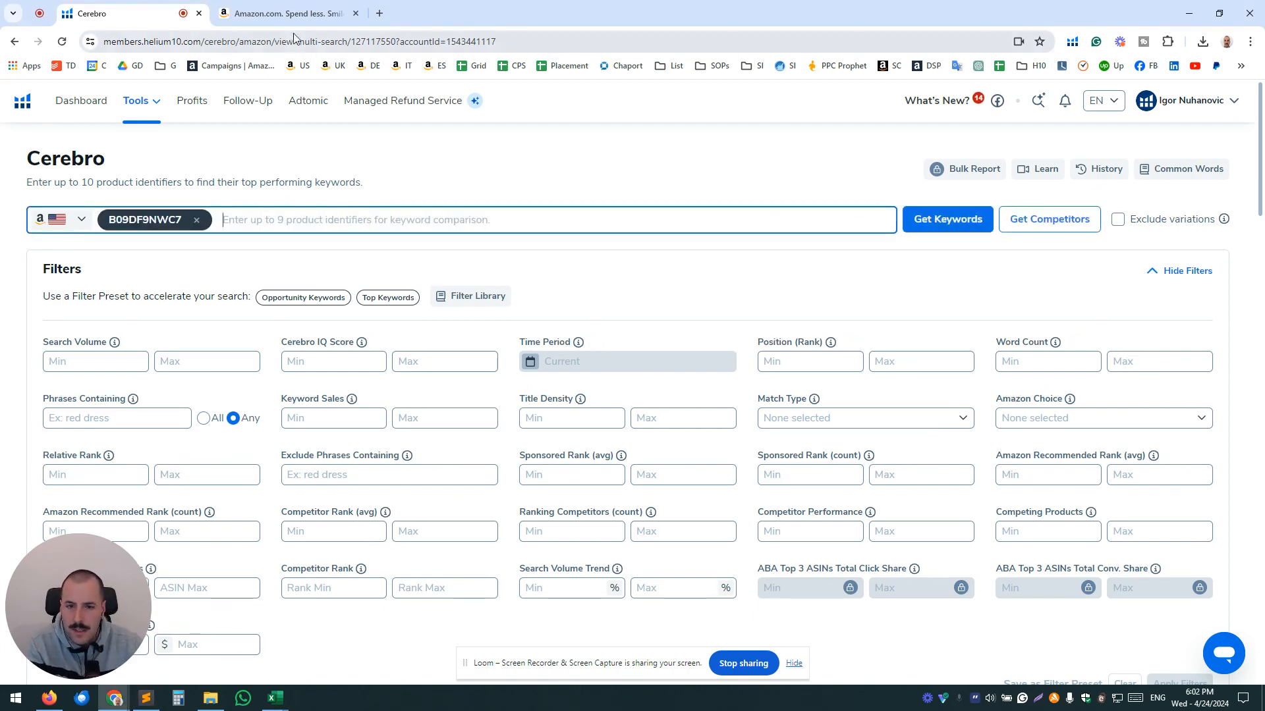
Switch to Amazon, look up the product B09DF9NWC7, and return to Cerebro.
left_click(284, 13)
left_click(377, 101)
type("B09DF9NWC7")
key("Return")
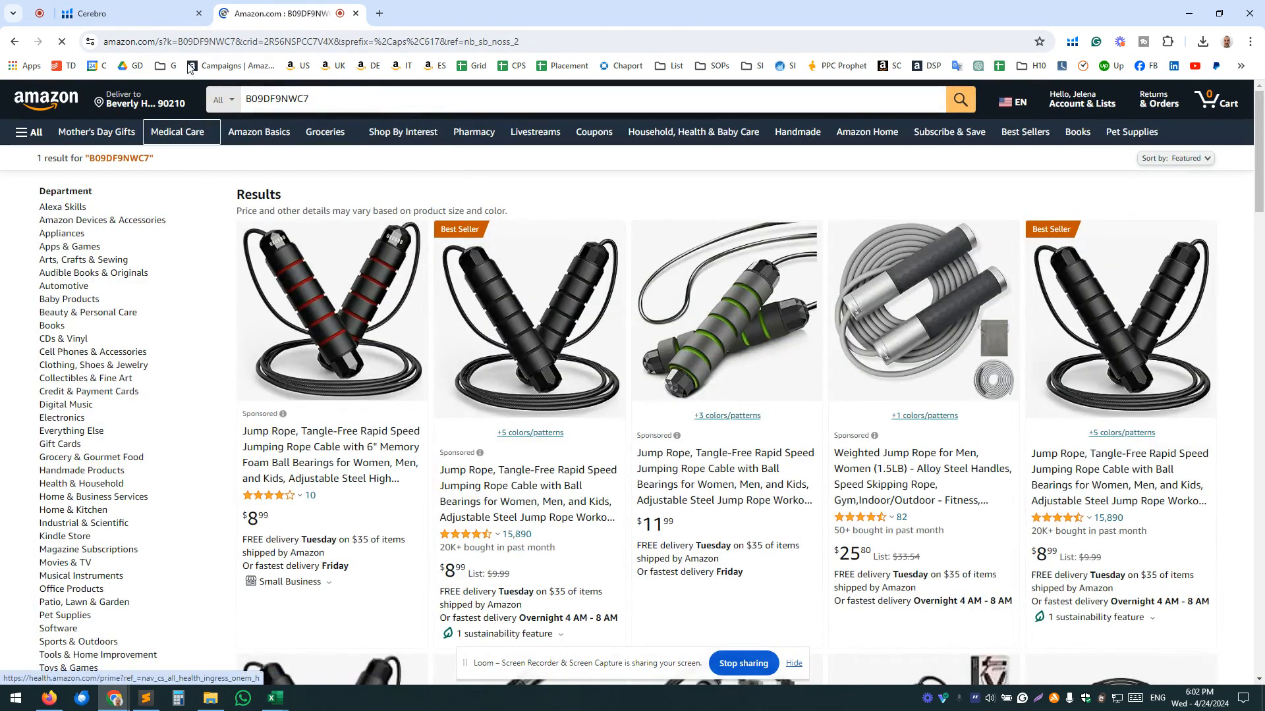
left_click(116, 13)
left_click(609, 256)
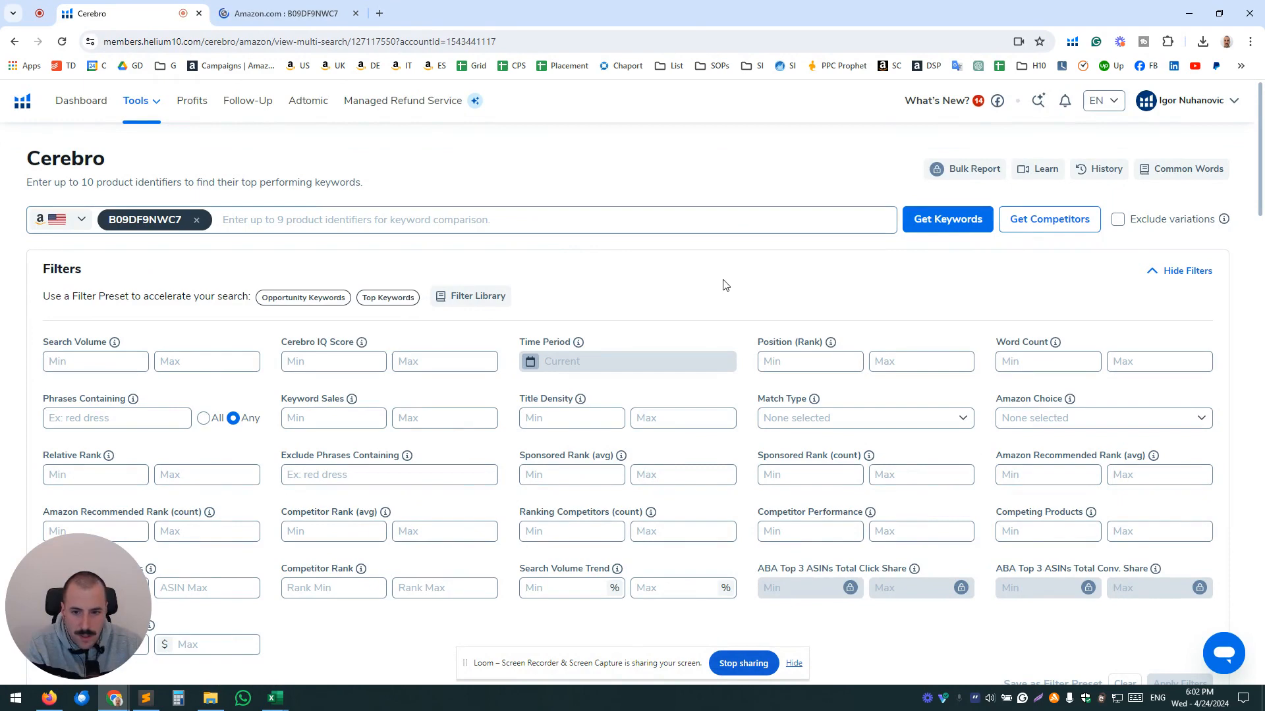
Get competitor suggestions for the product and select the DEGOL, RENPHO, BOOMIBOO and HPYGN jump ropes.
left_click(1049, 225)
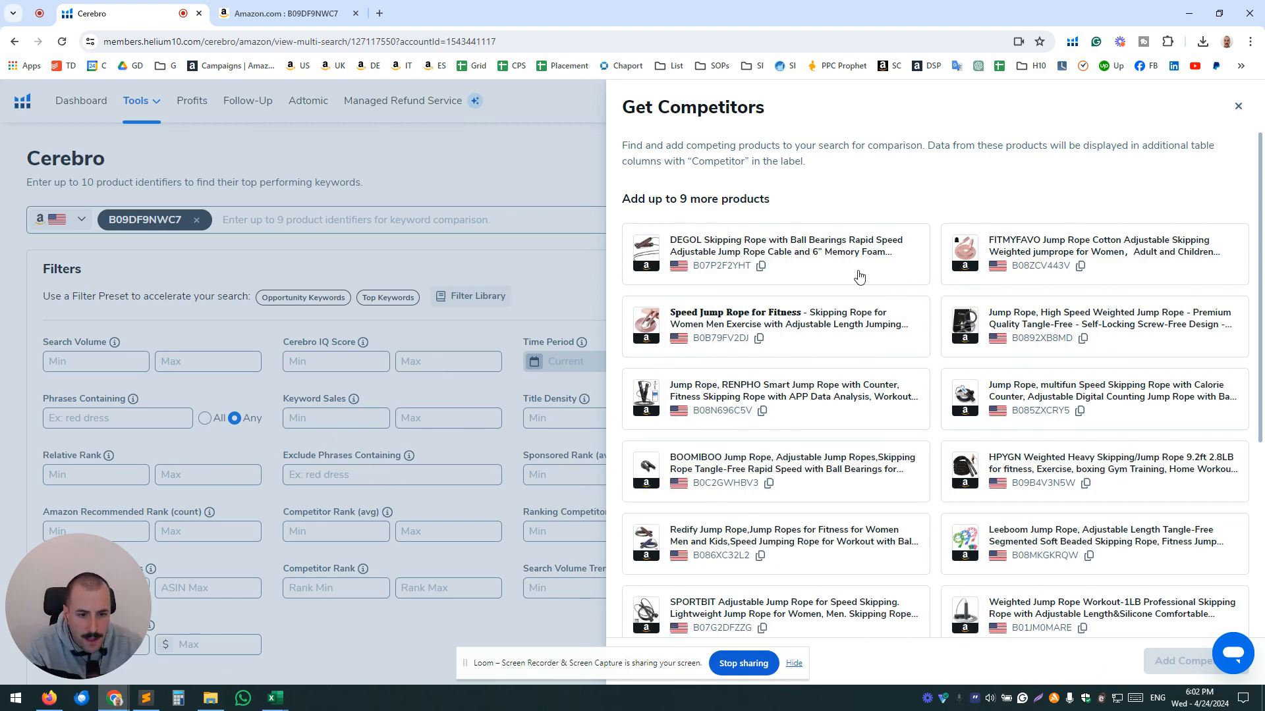
left_click(703, 247)
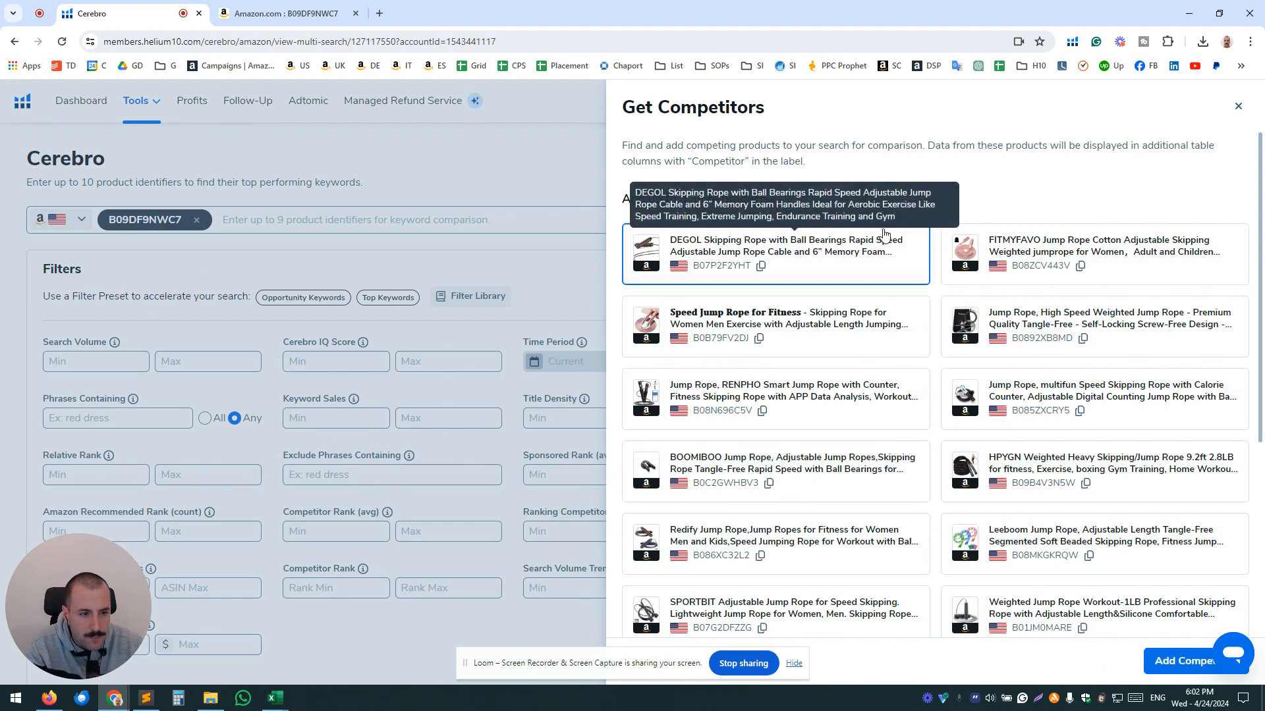
scroll(925, 269, "down", 1)
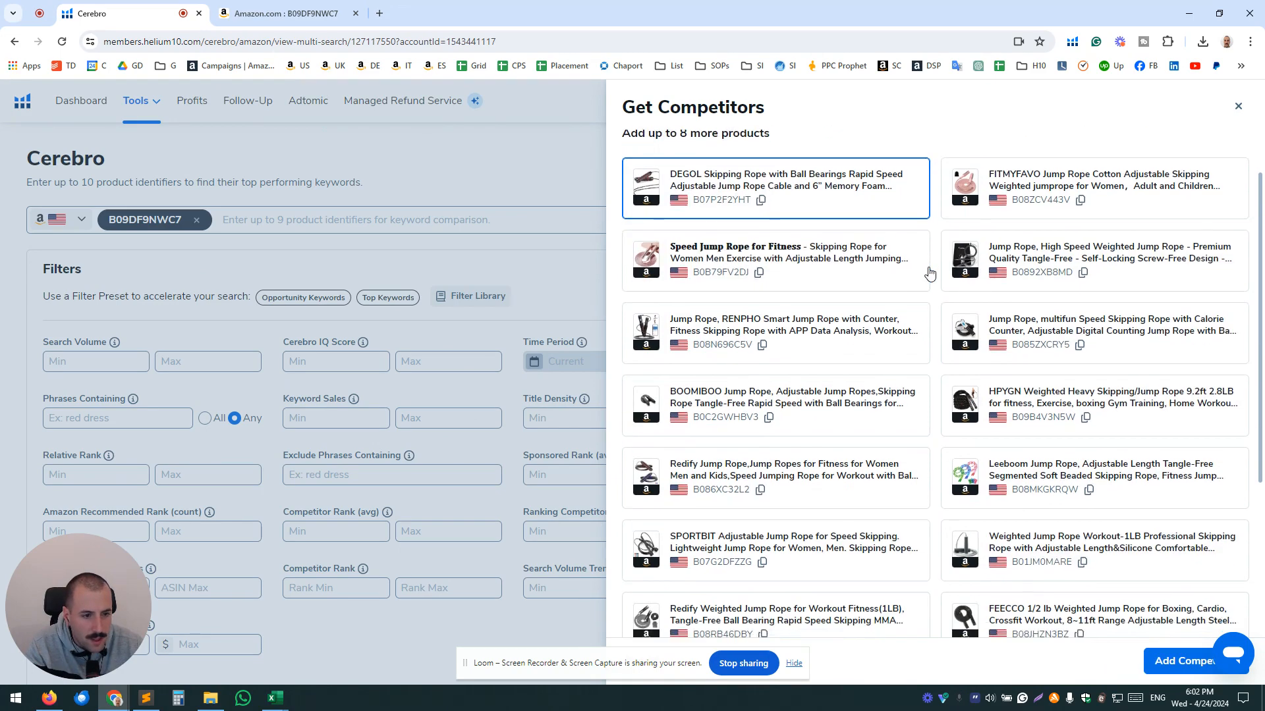
left_click(770, 326)
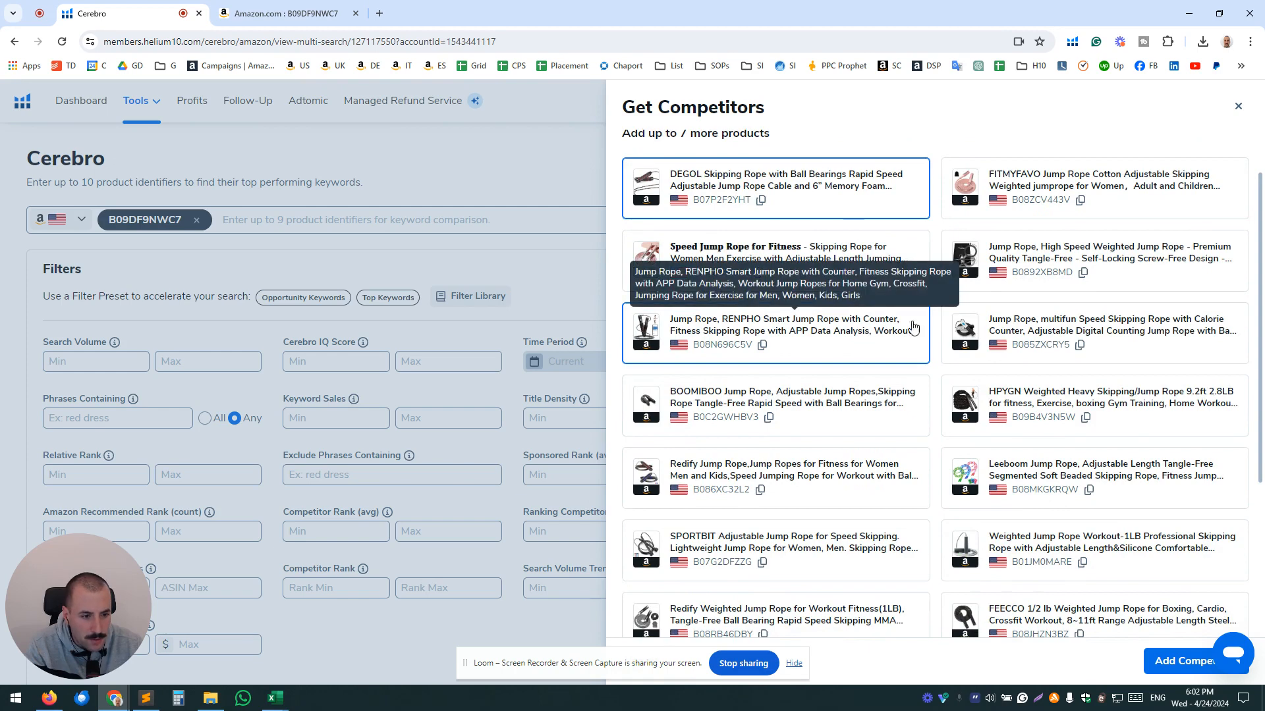
left_click(868, 388)
left_click(1031, 404)
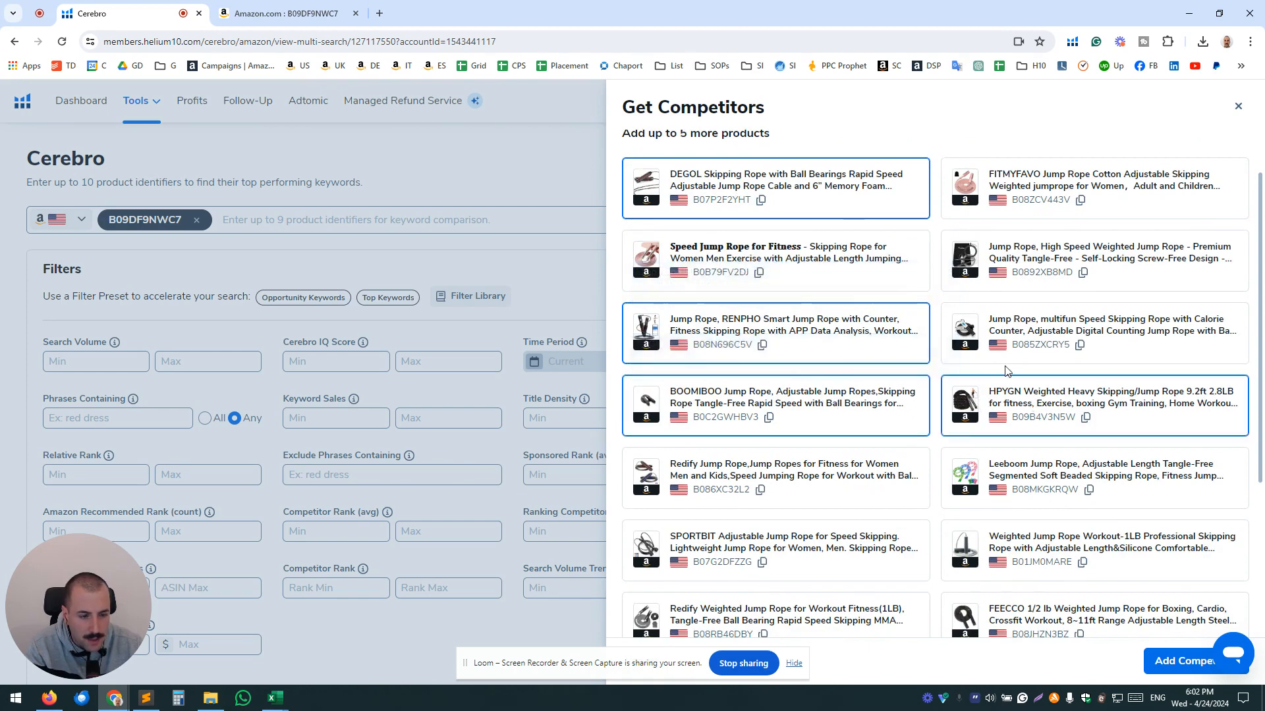
Add the Redify B086XC32L2, Weighted Jump Rope B01JM0MARE and SPORTBIT B07G2DFZZG products to the competitor selection.
scroll(941, 369, "down", 1)
scroll(942, 369, "down", 1)
left_click(871, 353)
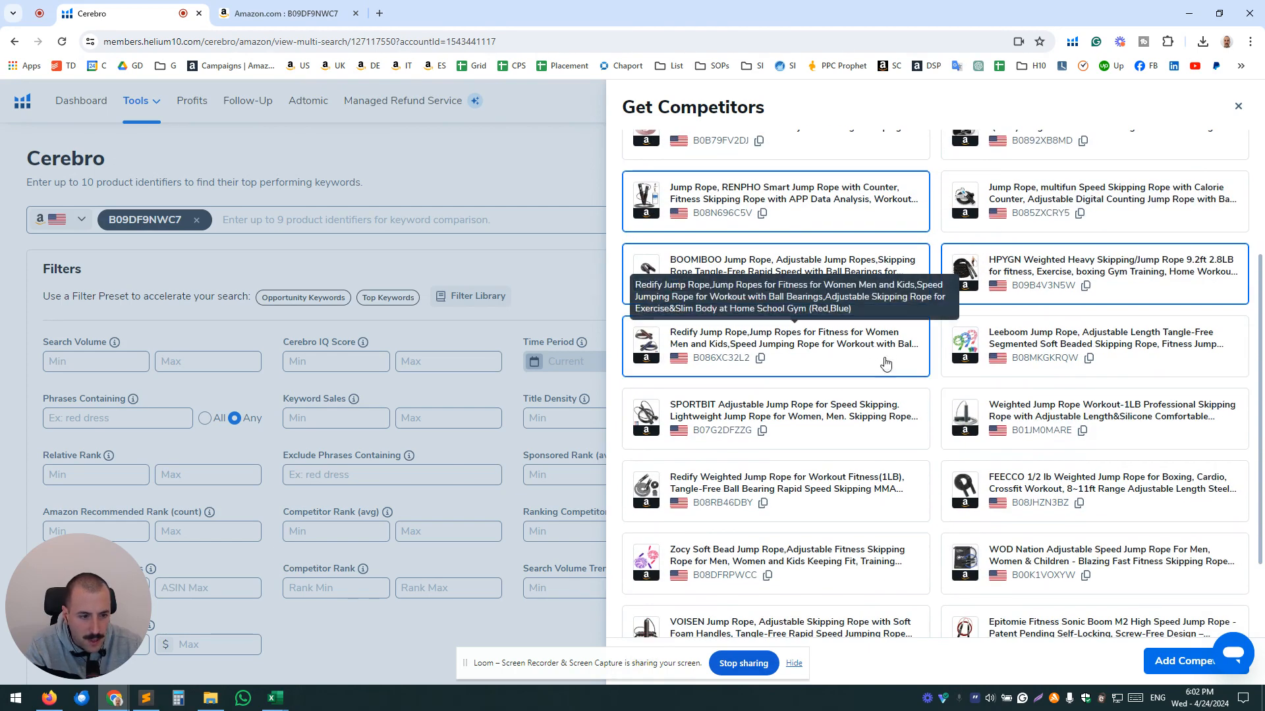
left_click(1037, 412)
left_click(840, 422)
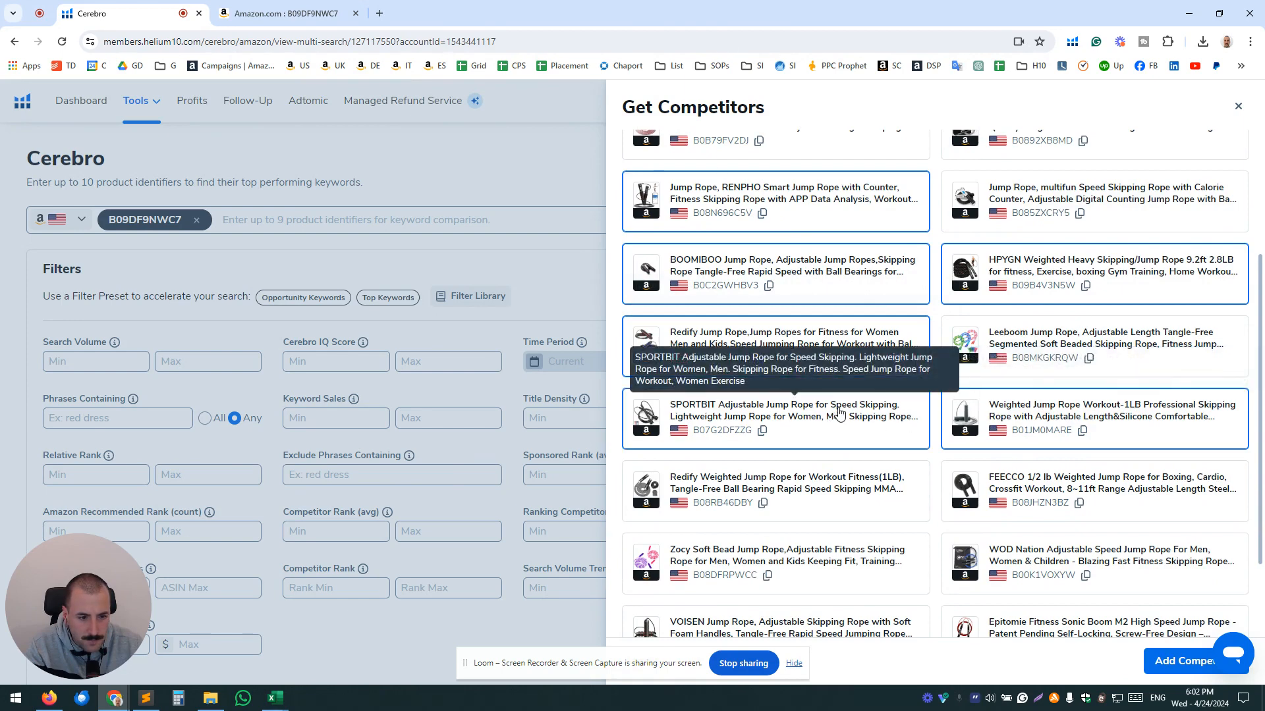
Select the VOISEN B0CKV8LDWL and FEECCO B08JHZN3BZ jump ropes and add all chosen competitors to the search.
scroll(907, 388, "down", 3)
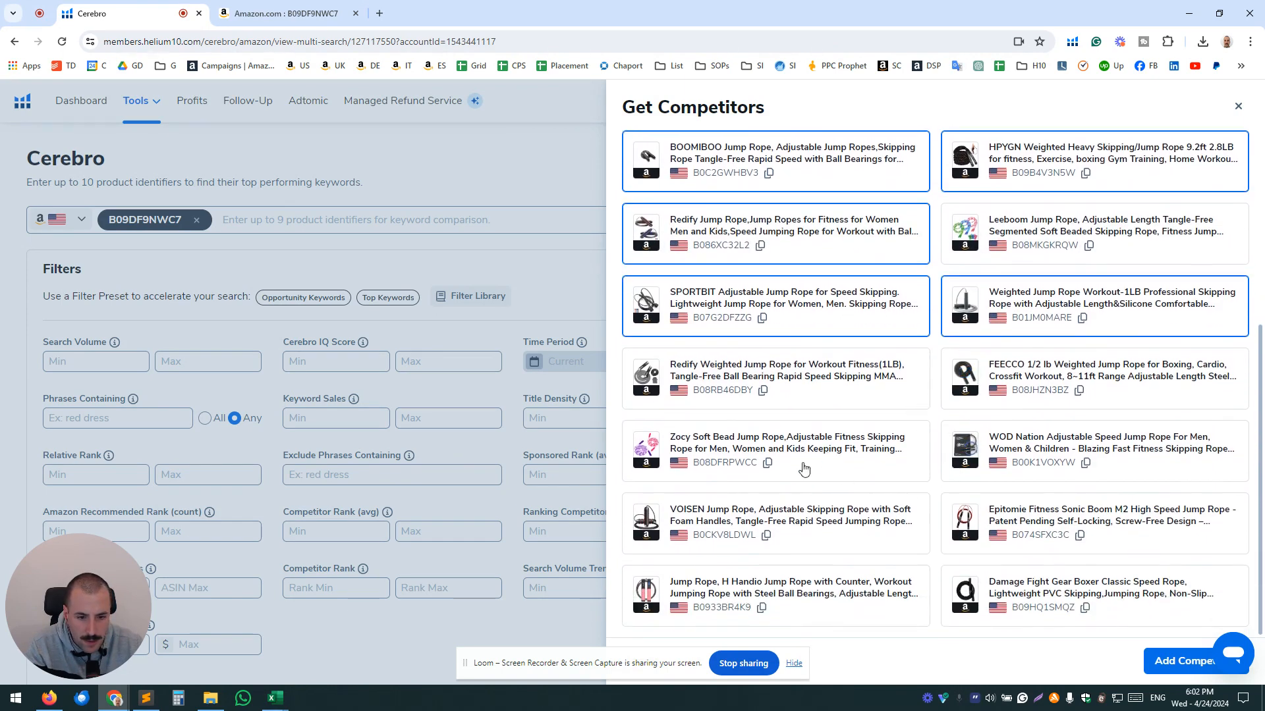
scroll(937, 287, "up", 5)
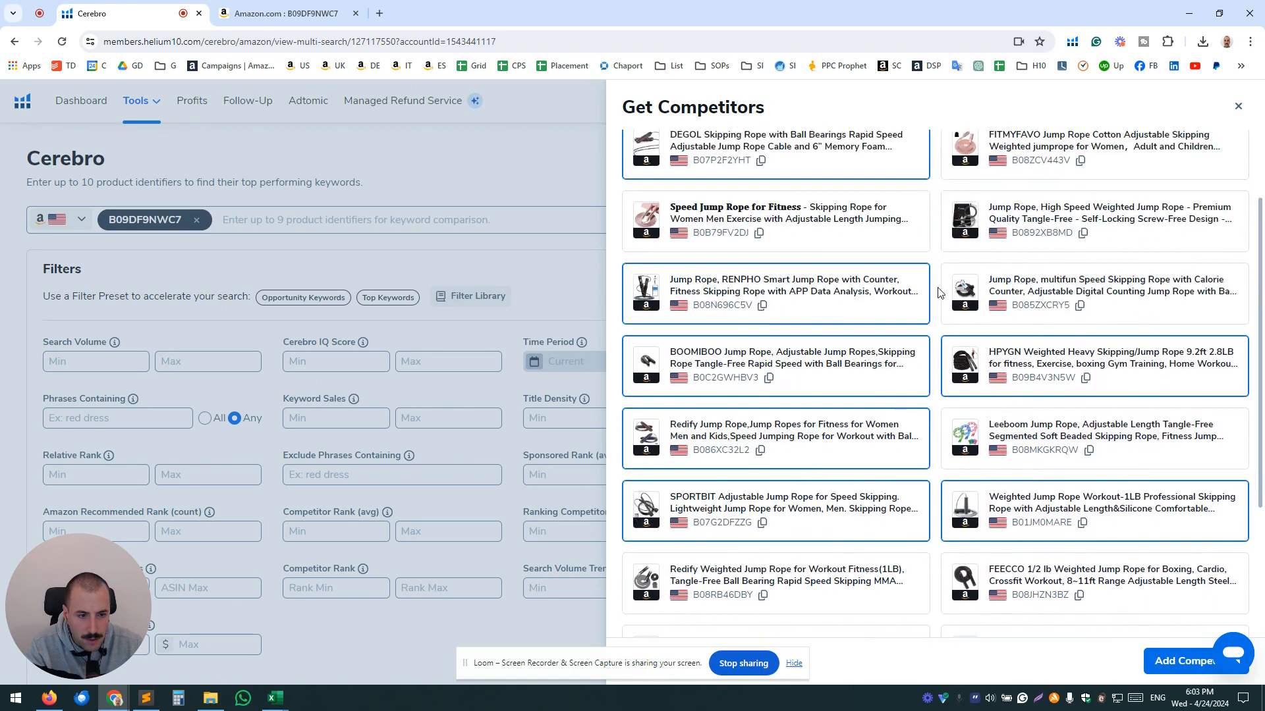
scroll(936, 287, "down", 5)
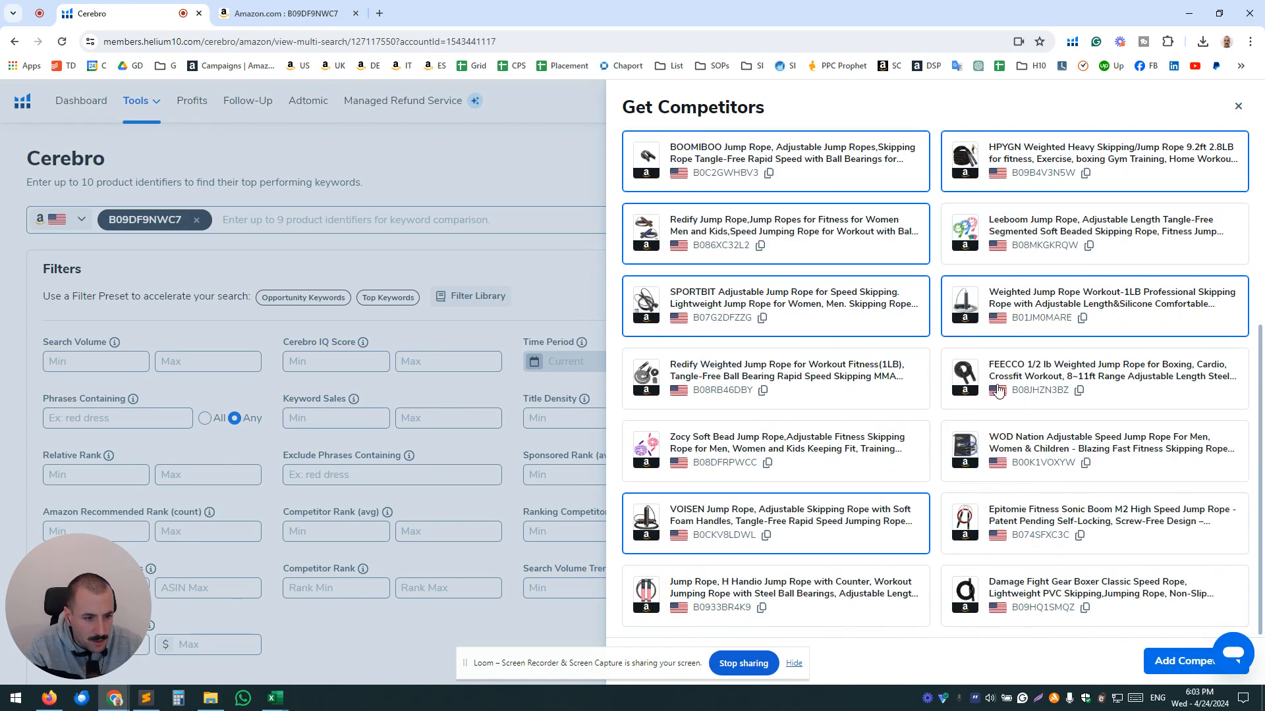
left_click(1032, 373)
left_click(1186, 660)
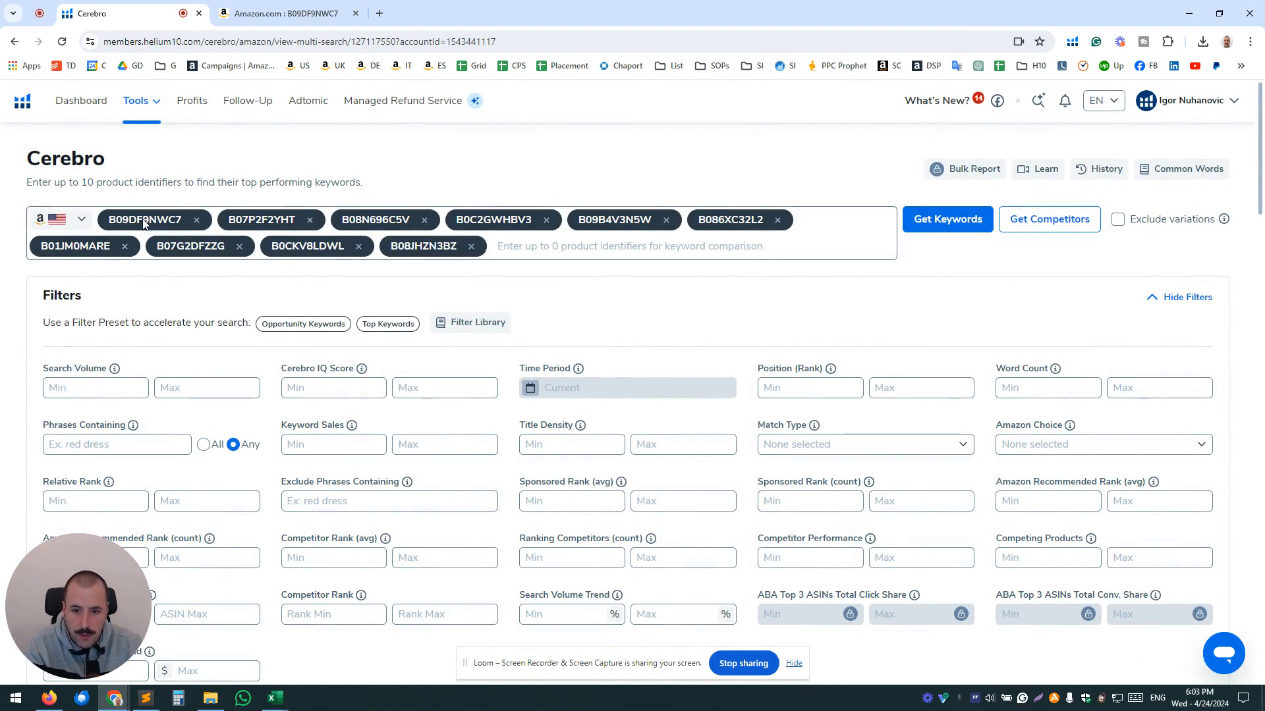
Get keywords for all the entered products by running a new search instead of loading the previous one from history.
left_click(936, 225)
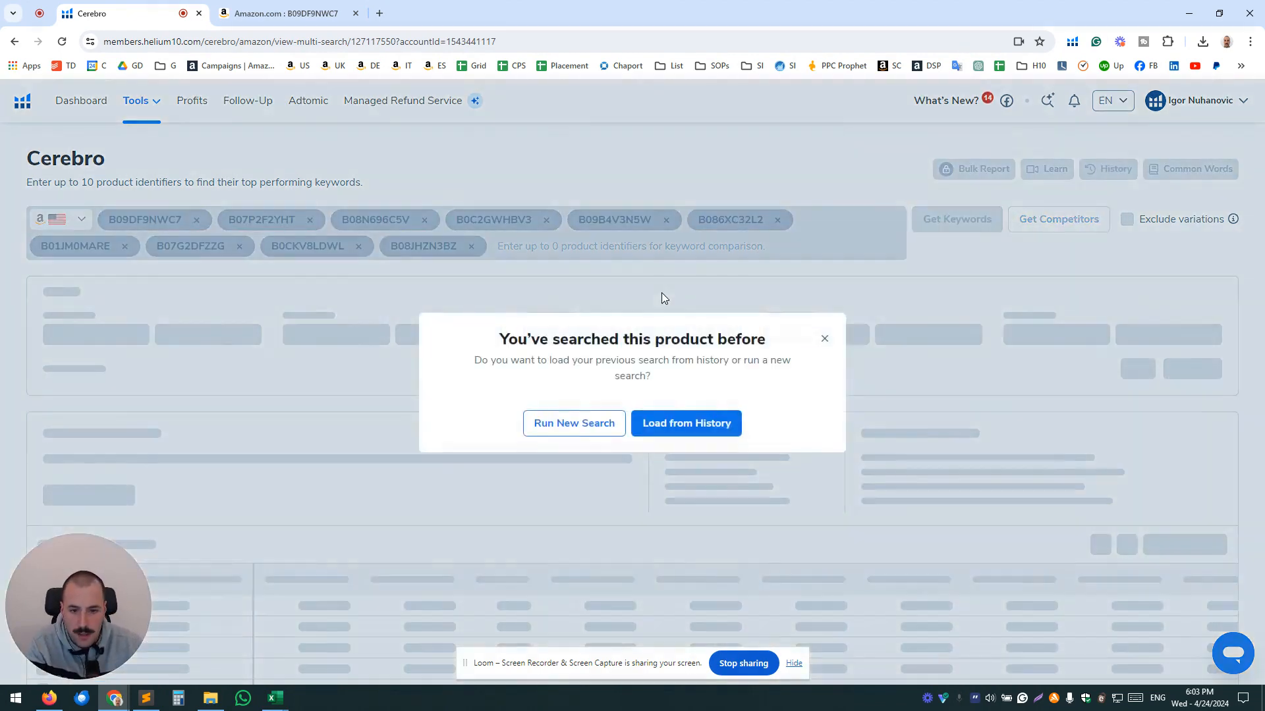
left_click(578, 424)
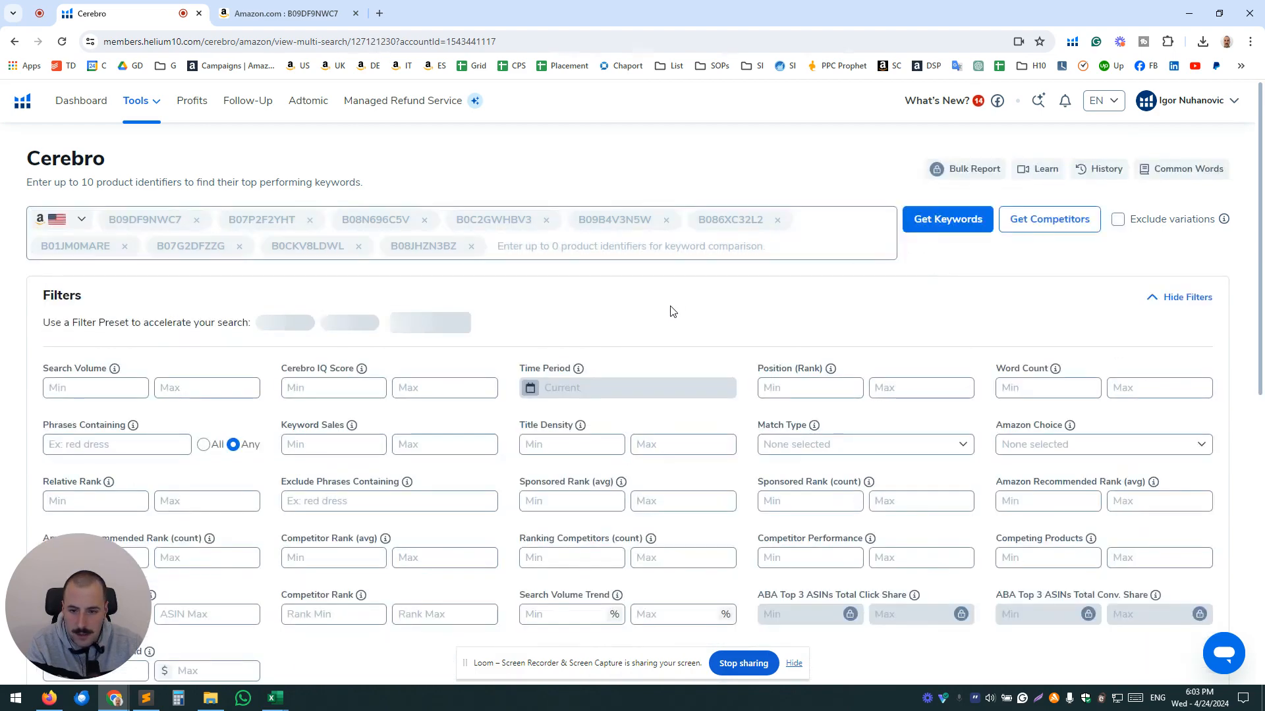
scroll(697, 289, "down", 1)
scroll(697, 289, "down", 10)
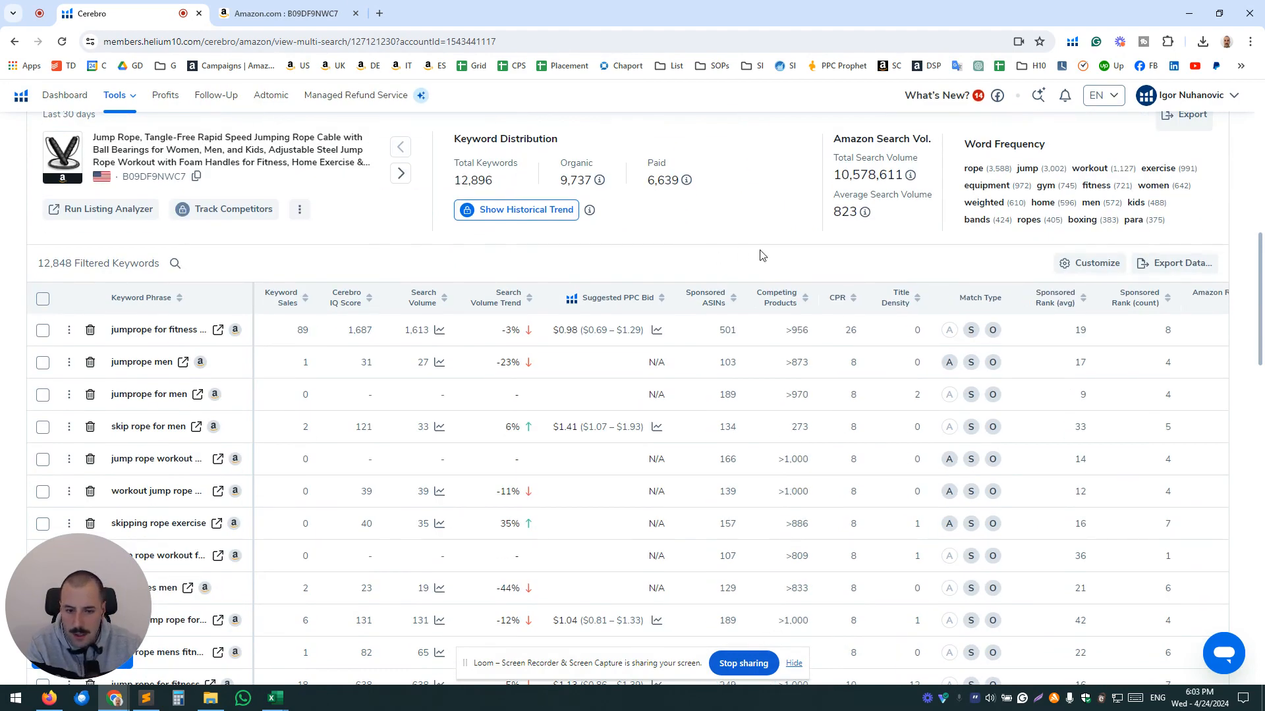
Examine the available filters and the search volume trend values in the keyword results table.
scroll(785, 259, "down", 5)
scroll(787, 259, "up", 14)
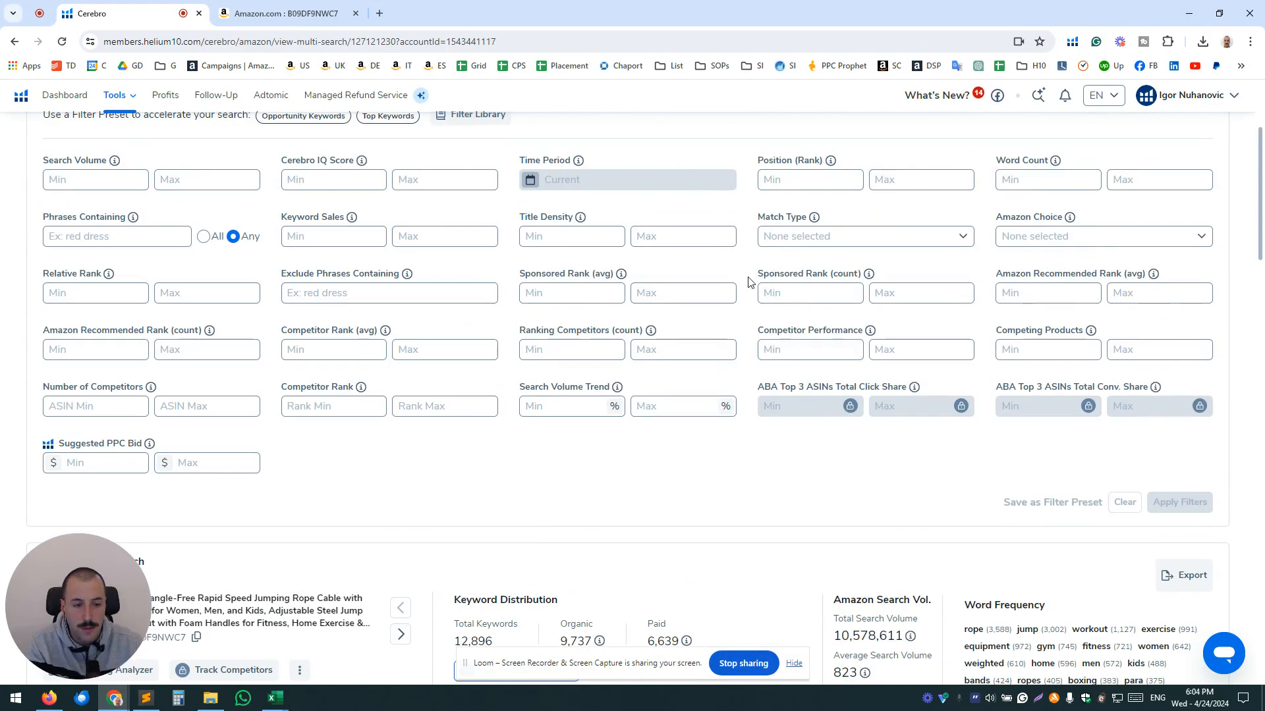
scroll(749, 283, "up", 1)
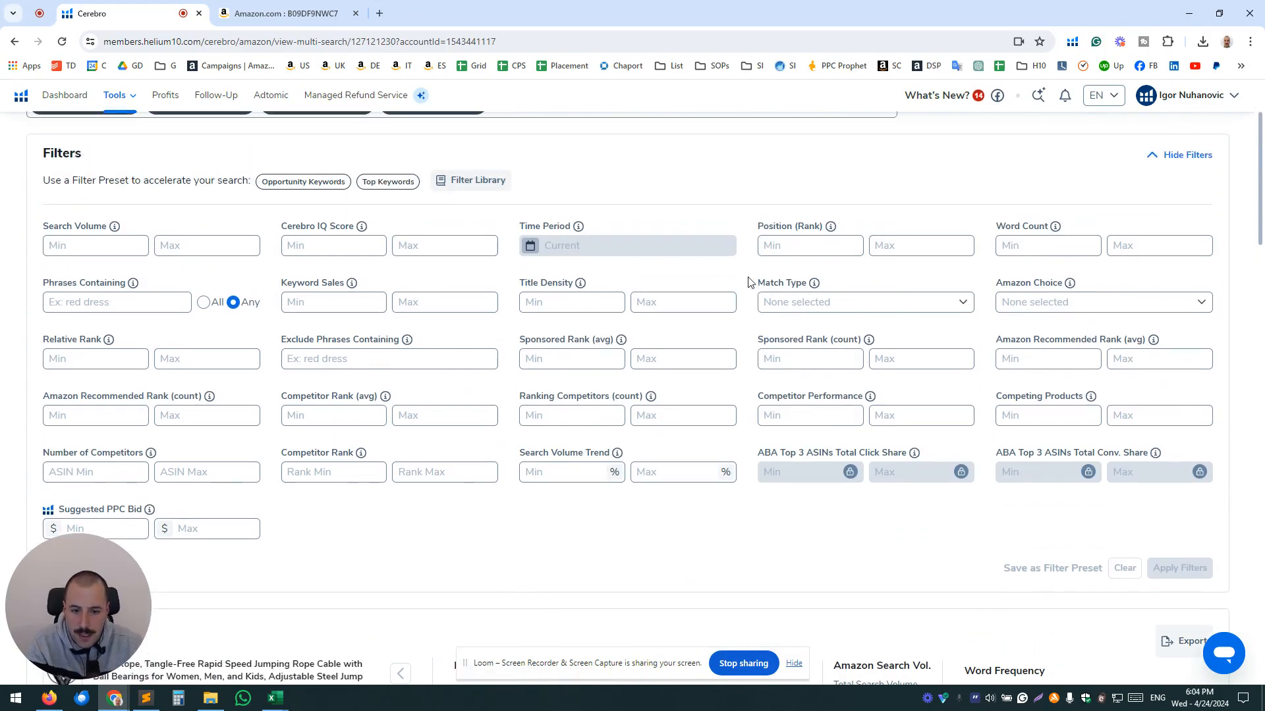
scroll(749, 283, "down", 1)
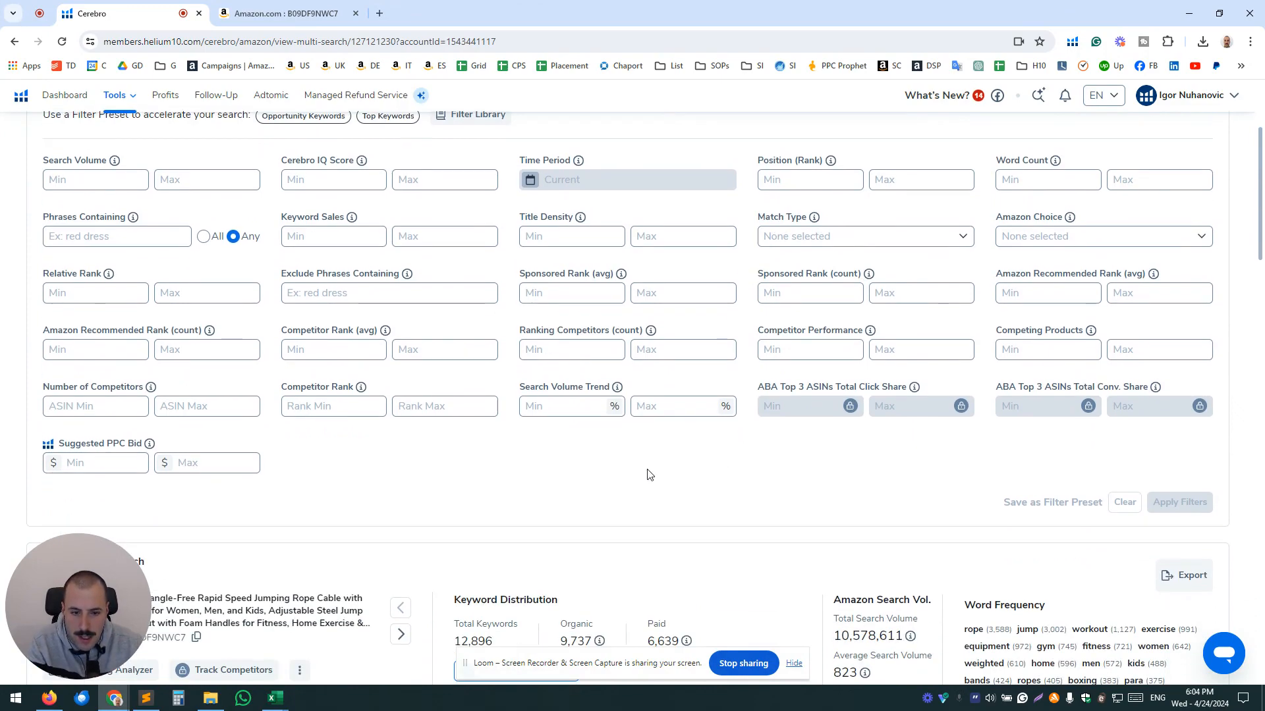
scroll(658, 471, "down", 6)
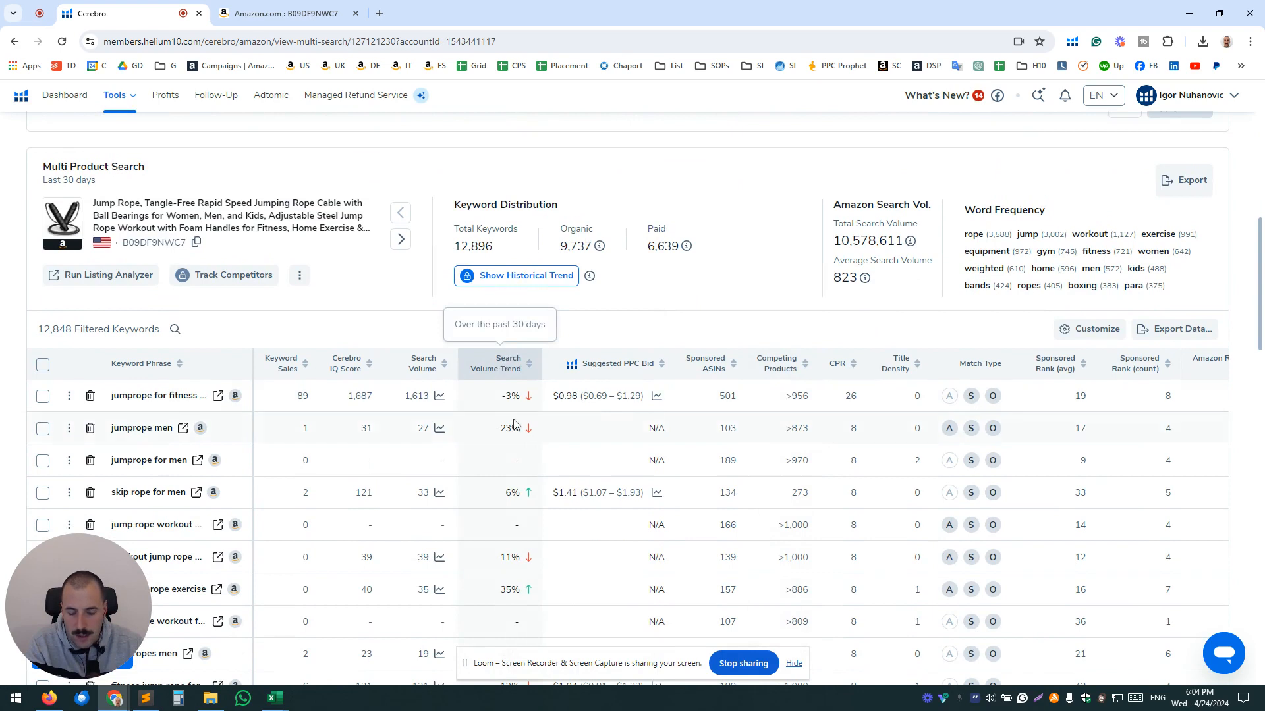
scroll(514, 424, "down", 2)
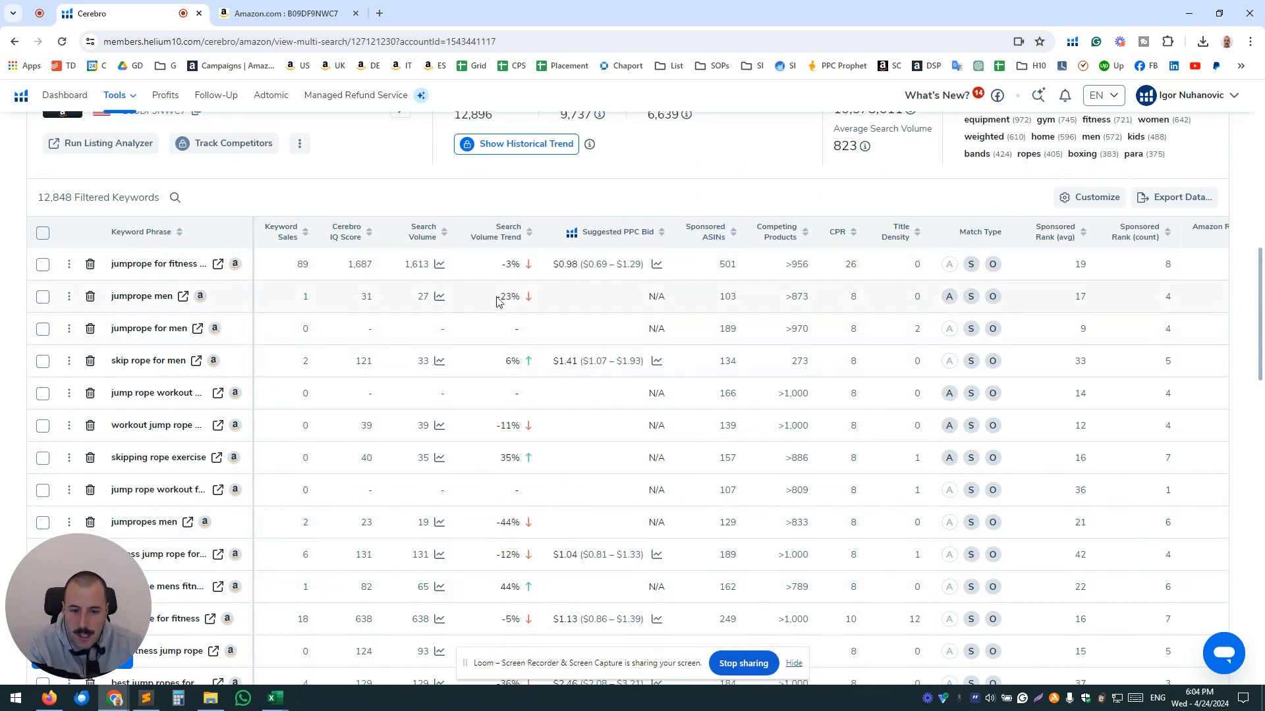
left_click_drag(499, 296, 512, 297)
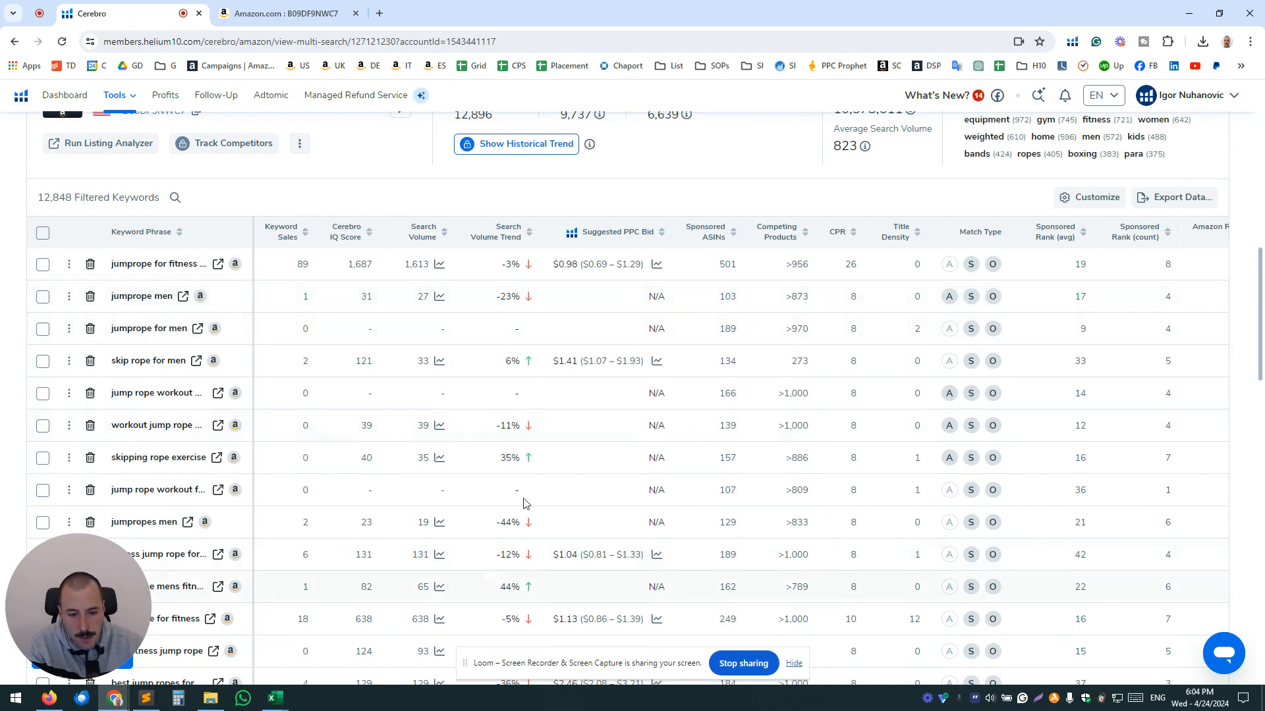
scroll(658, 369, "up", 6)
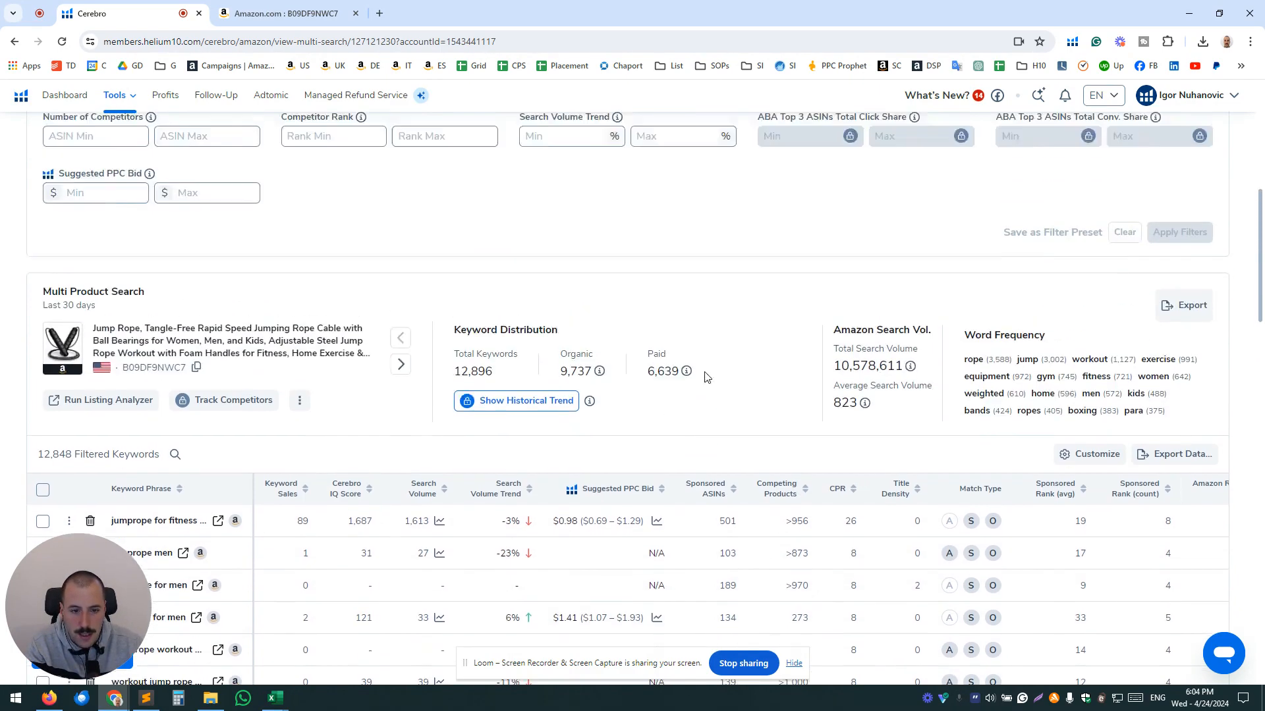
scroll(639, 474, "down", 4)
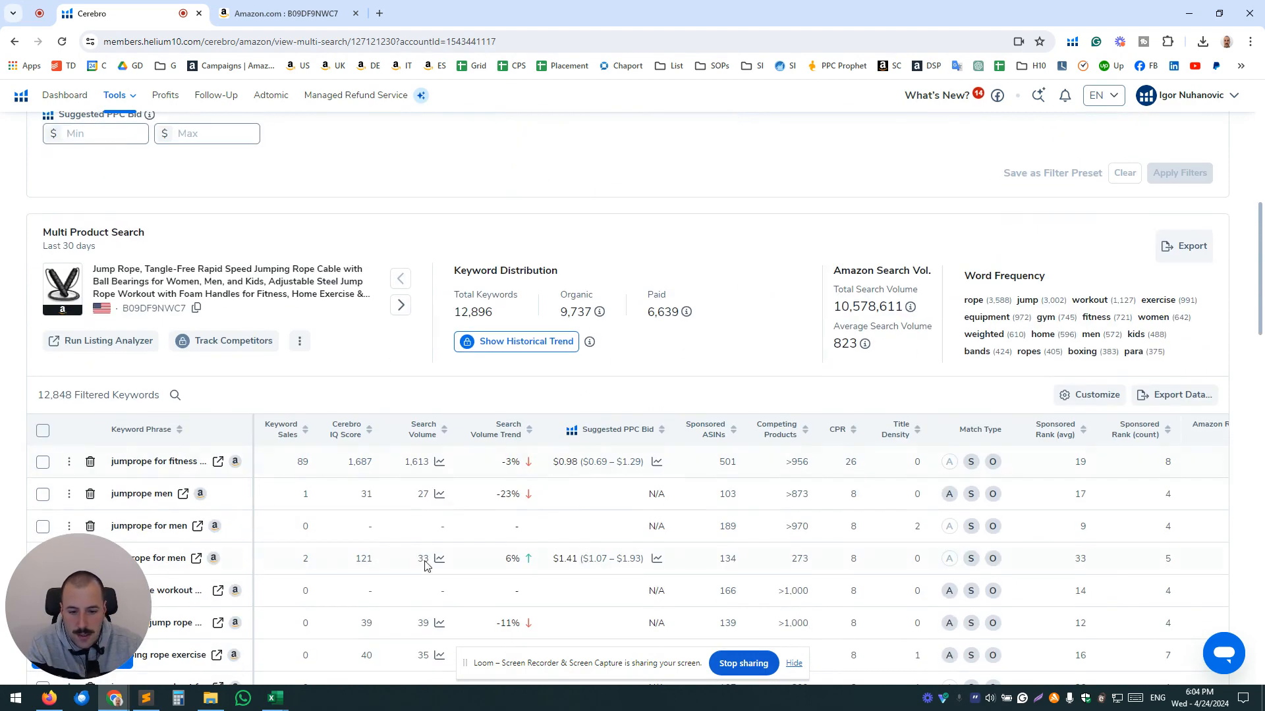
Filter the keywords by a minimum Search Volume Trend of 20% and review the filtered list.
scroll(722, 305, "up", 6)
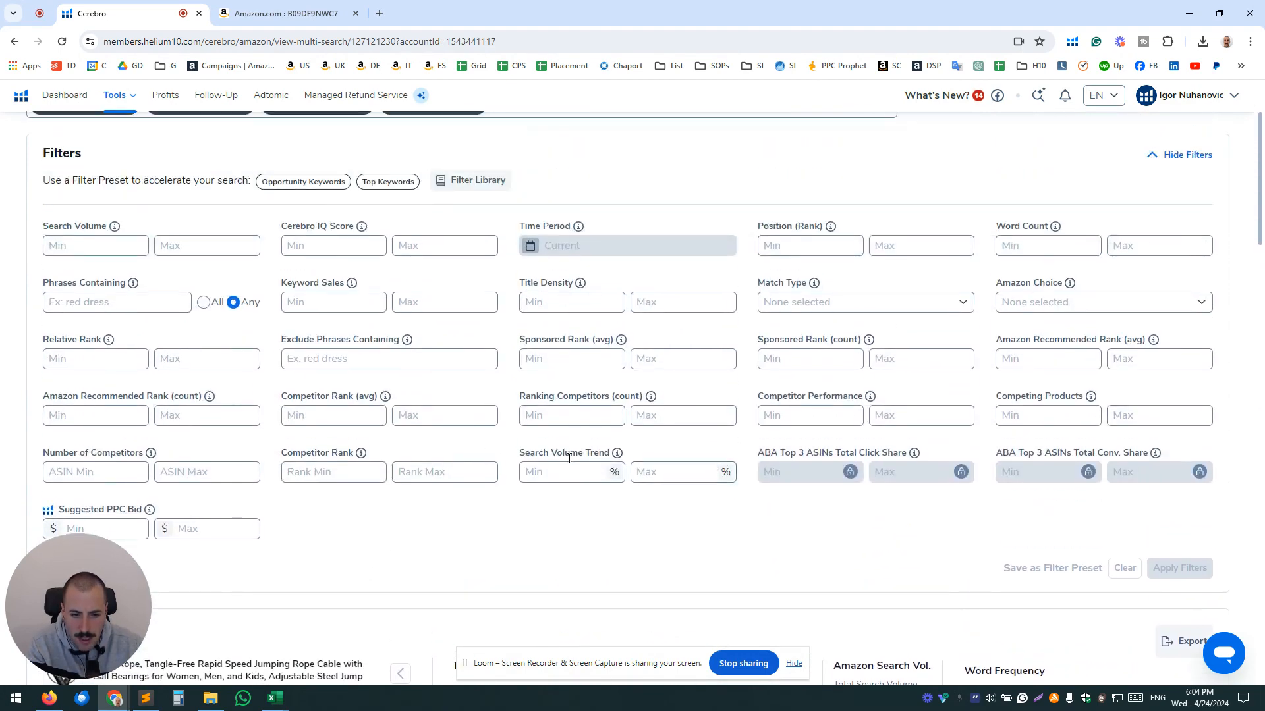
scroll(569, 457, "down", 2)
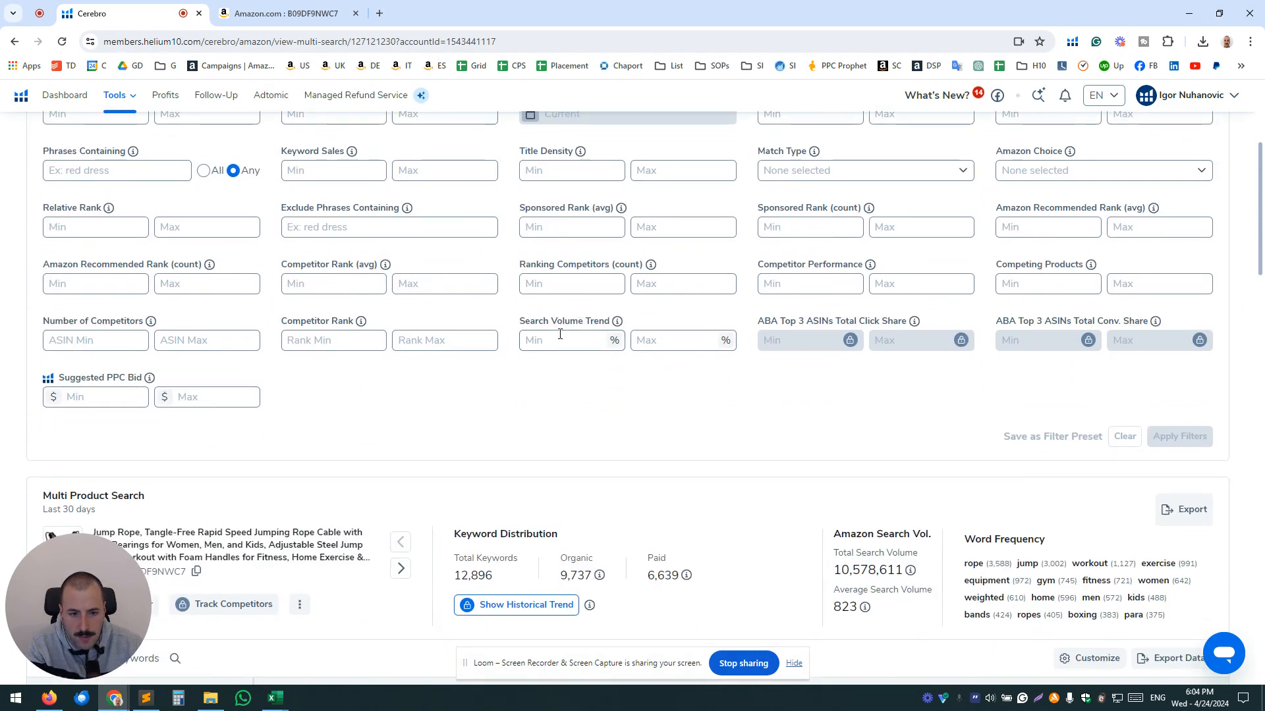
left_click(543, 340)
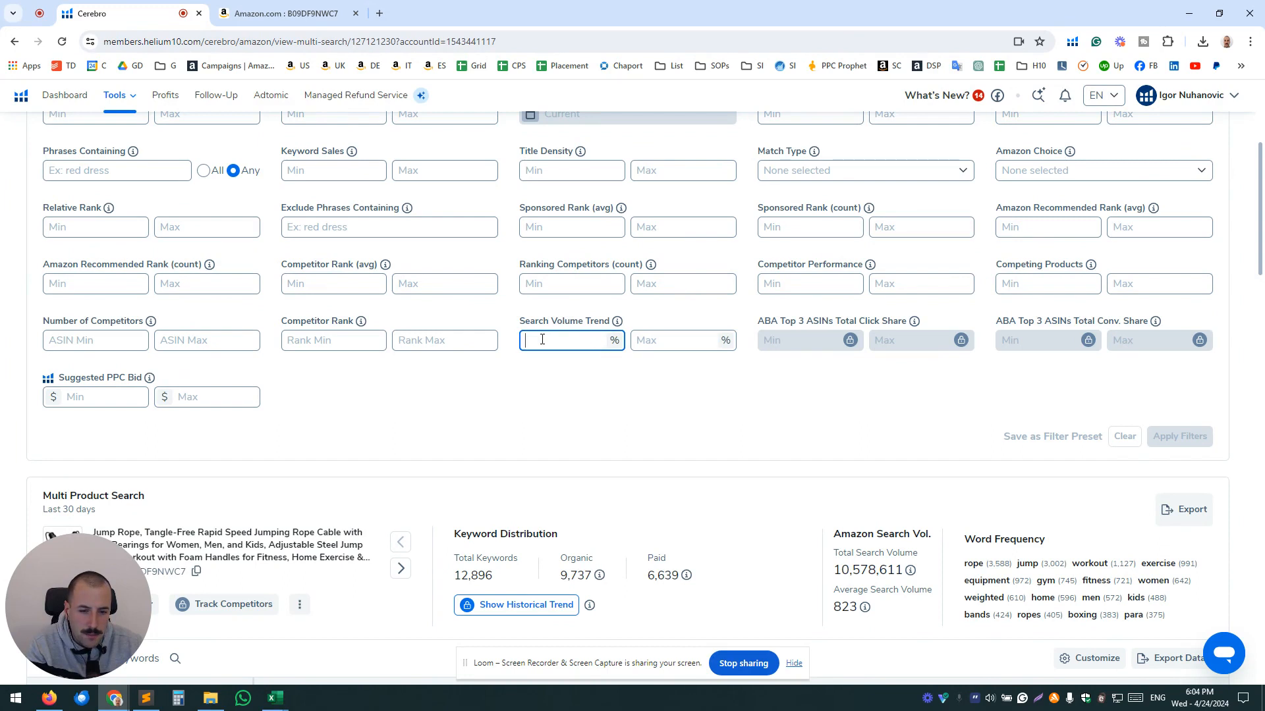
type("20")
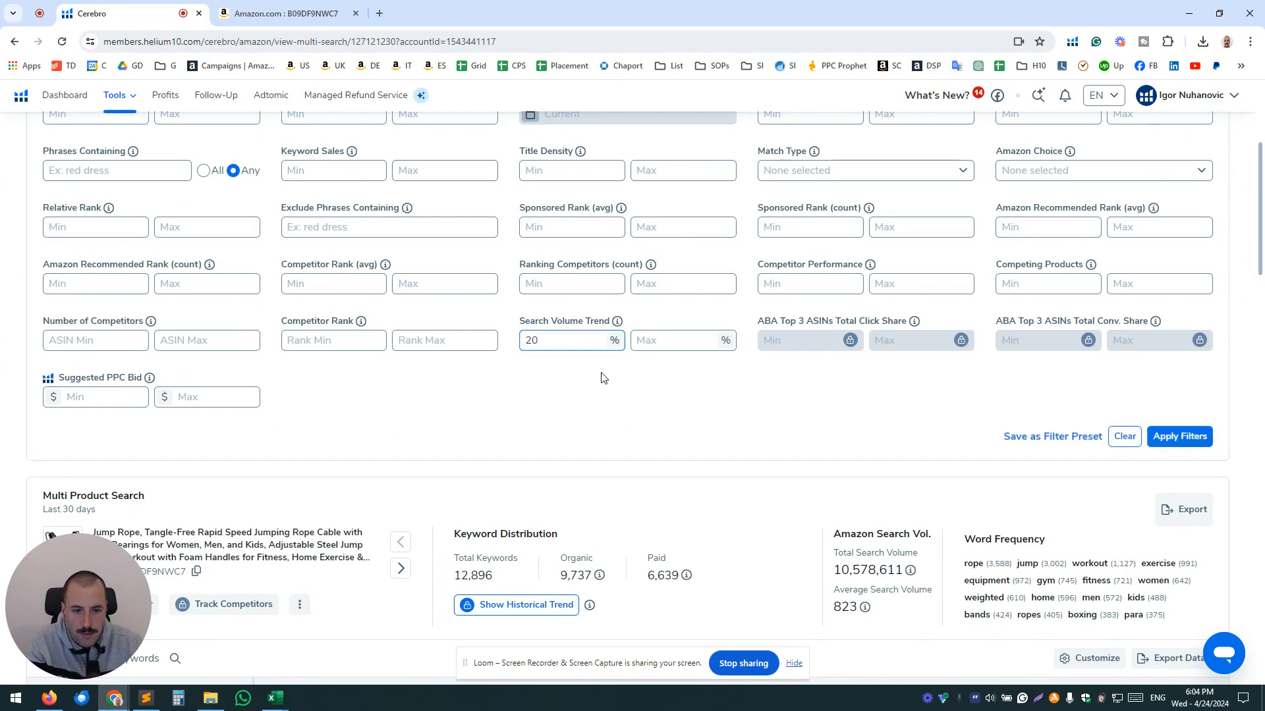
left_click(1194, 450)
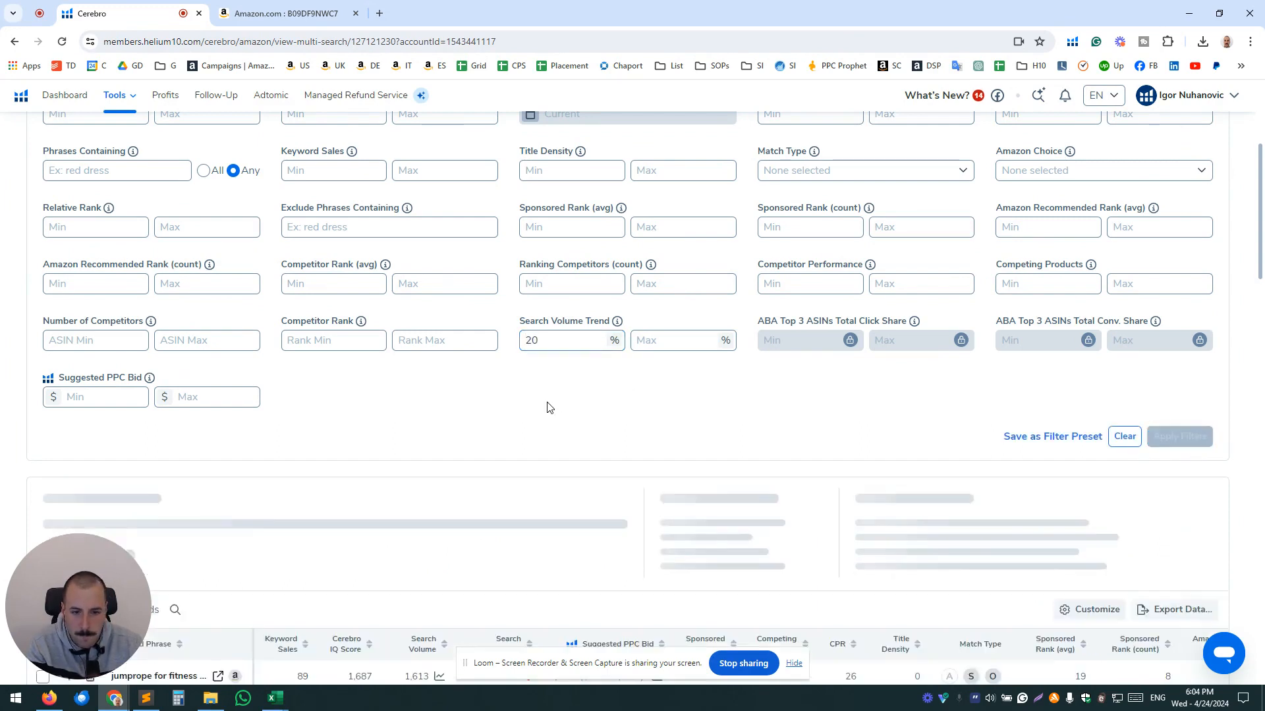
scroll(658, 363, "down", 4)
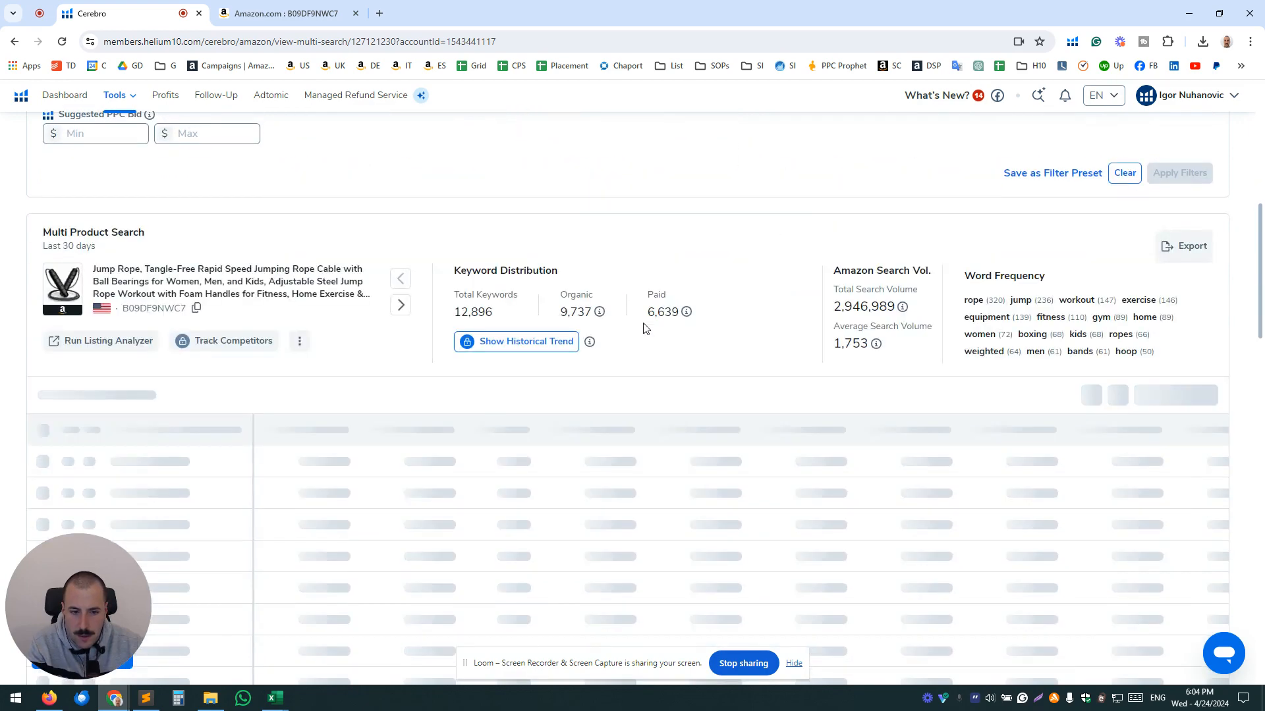
scroll(627, 247, "down", 2)
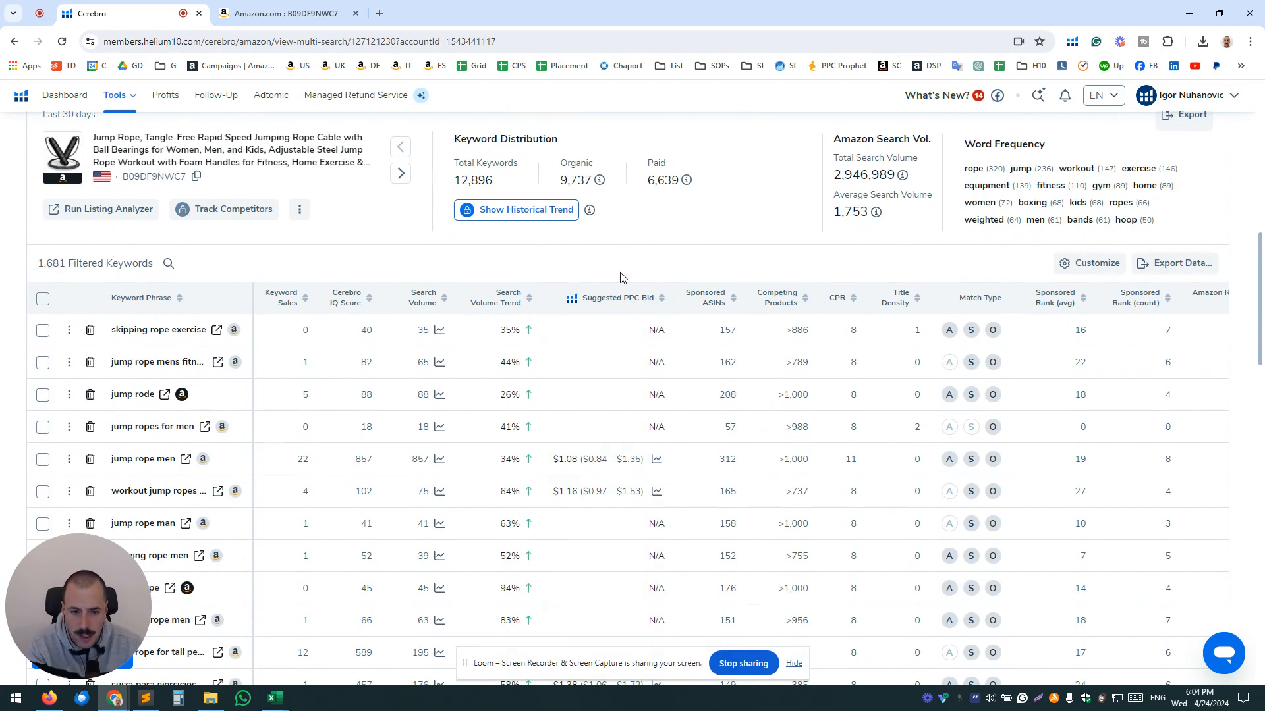
scroll(620, 276, "down", 1)
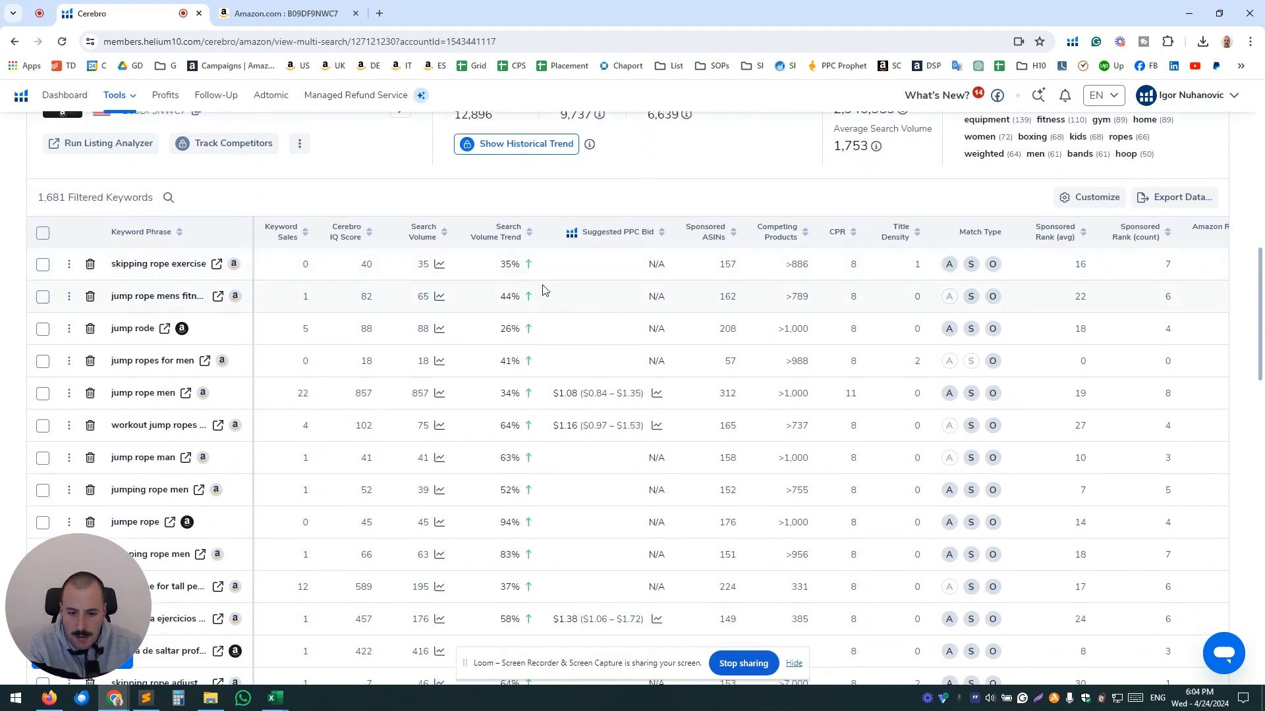
Sort the keywords by descending Search Volume Trend and view the search volume history of "fitness workout equipment".
left_click(509, 239)
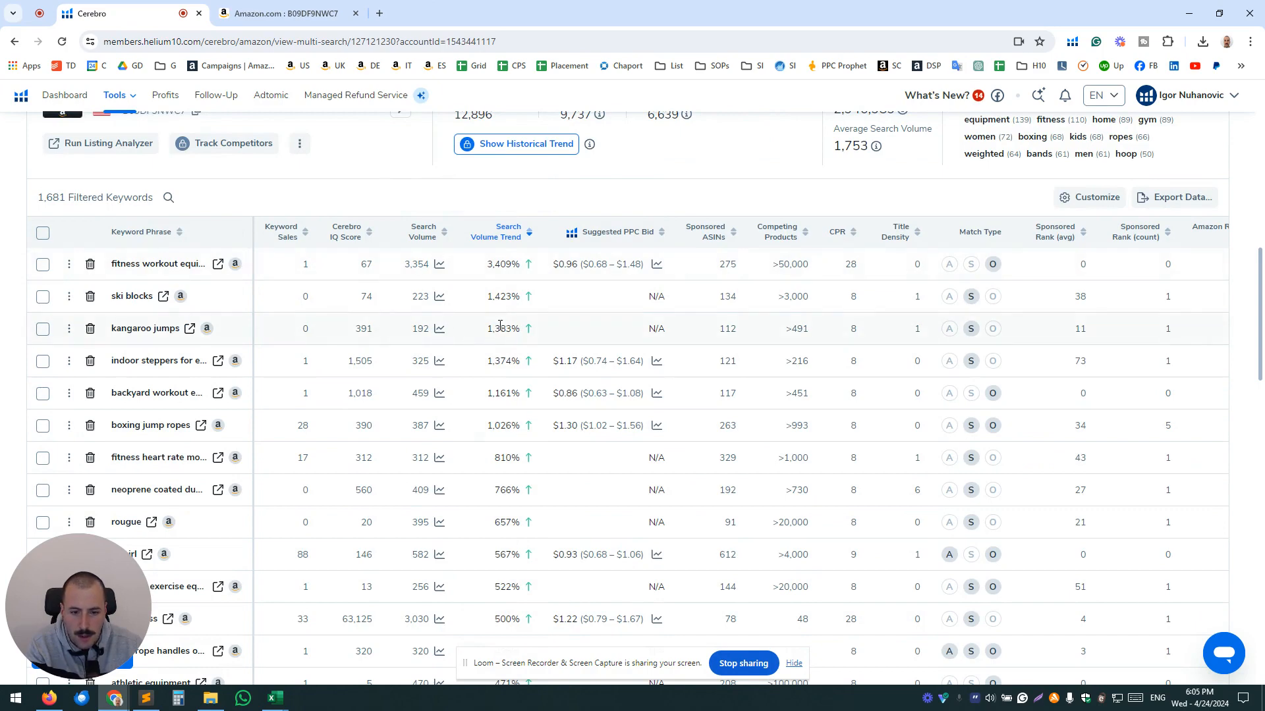
scroll(500, 327, "down", 1)
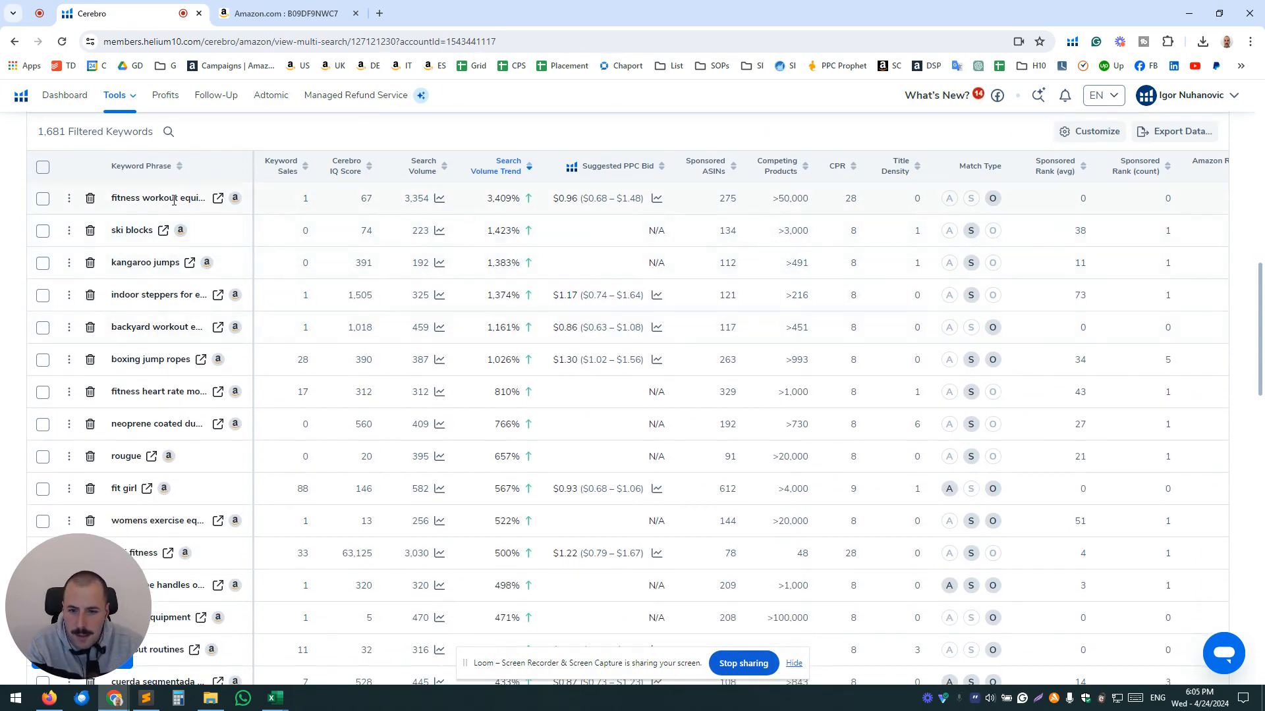
mouse_move(168, 198)
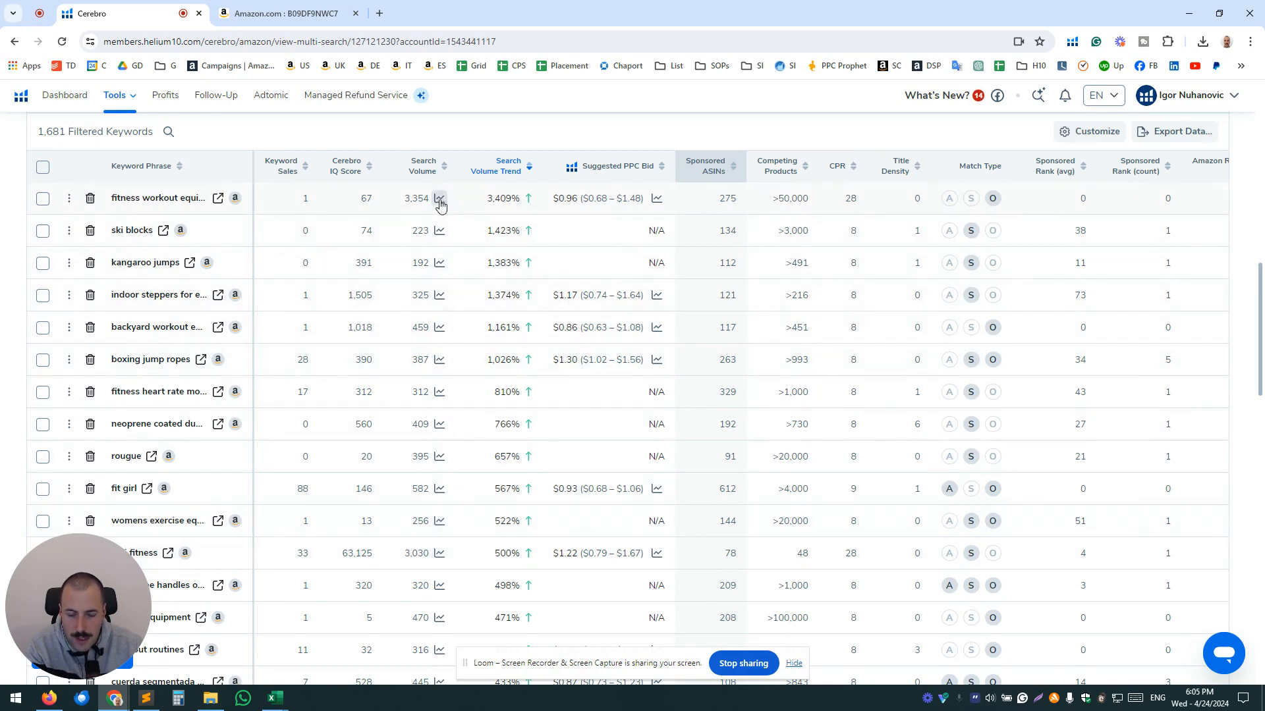
left_click(439, 200)
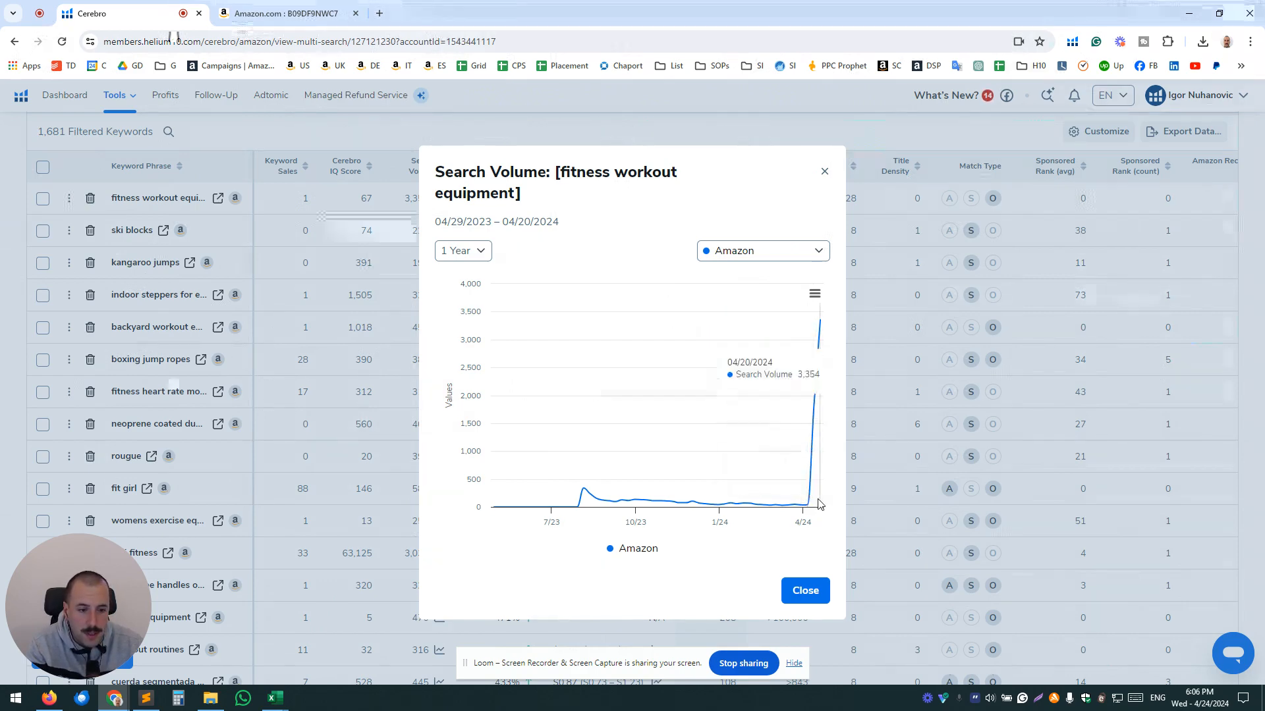
left_click(805, 591)
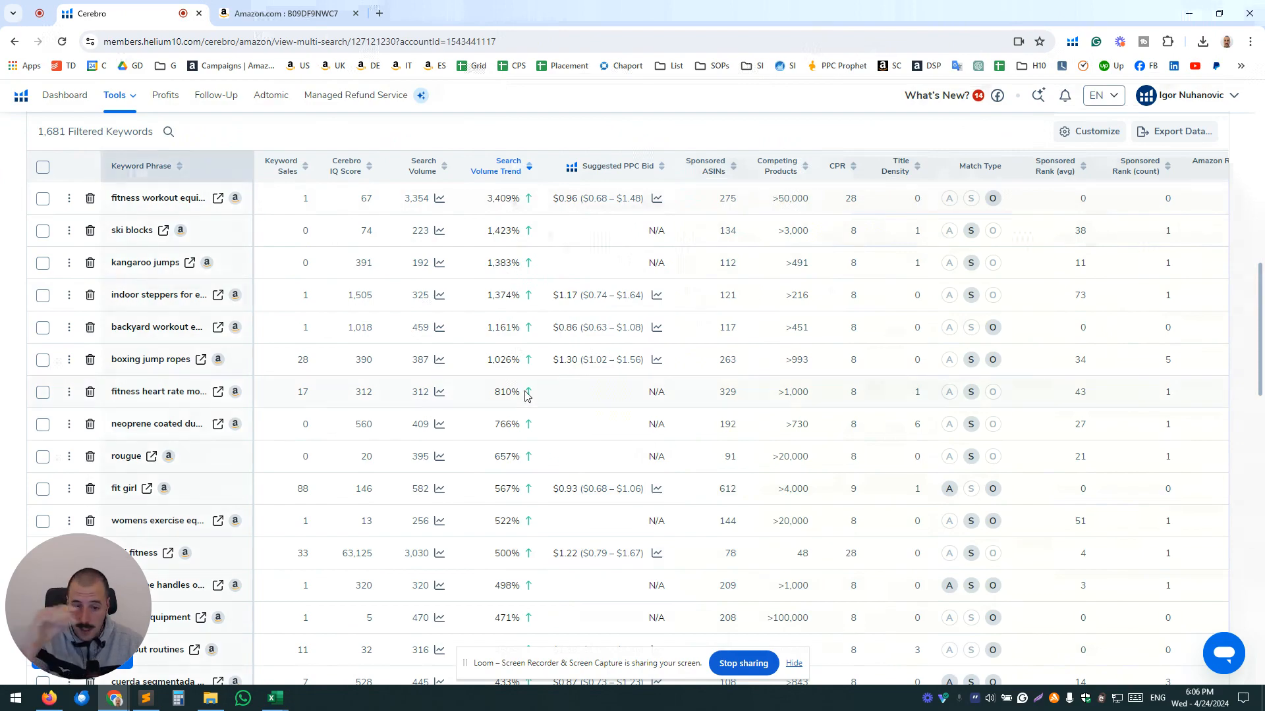
View the one-year search volume history chart for the keyword "boxing jump ropes" and close it.
scroll(464, 316, "up", 7)
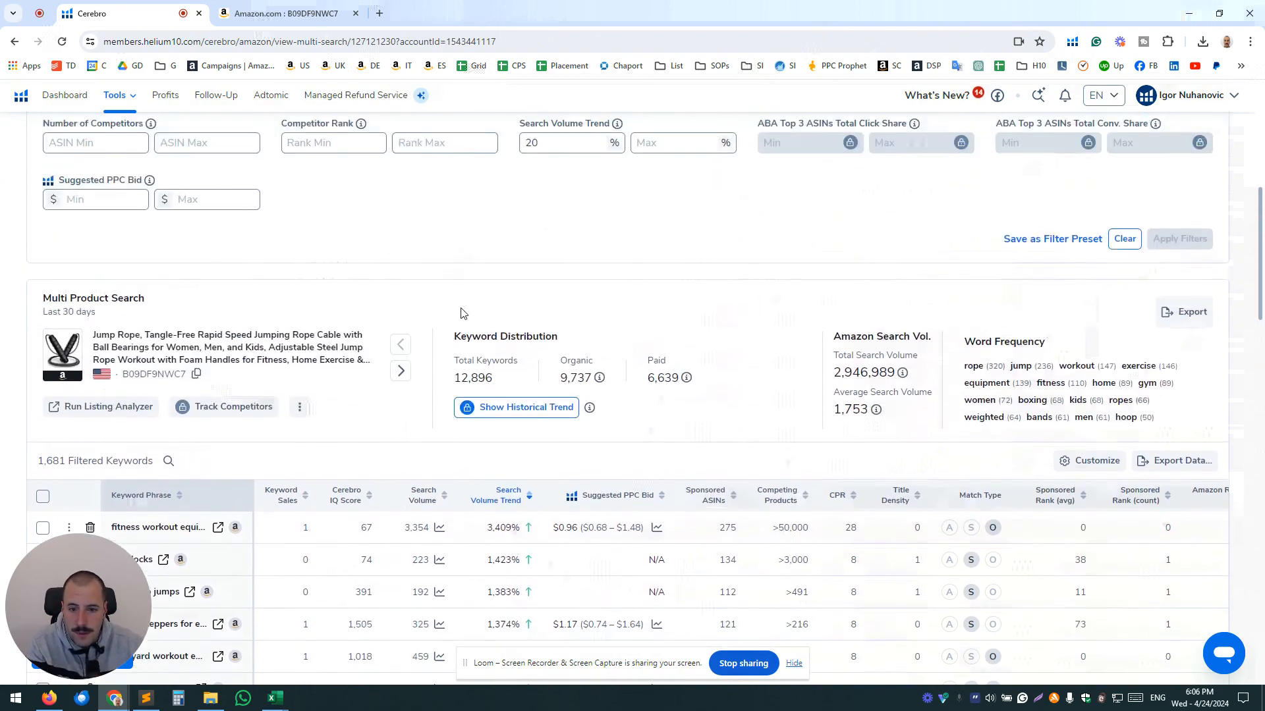
scroll(189, 214, "up", 5)
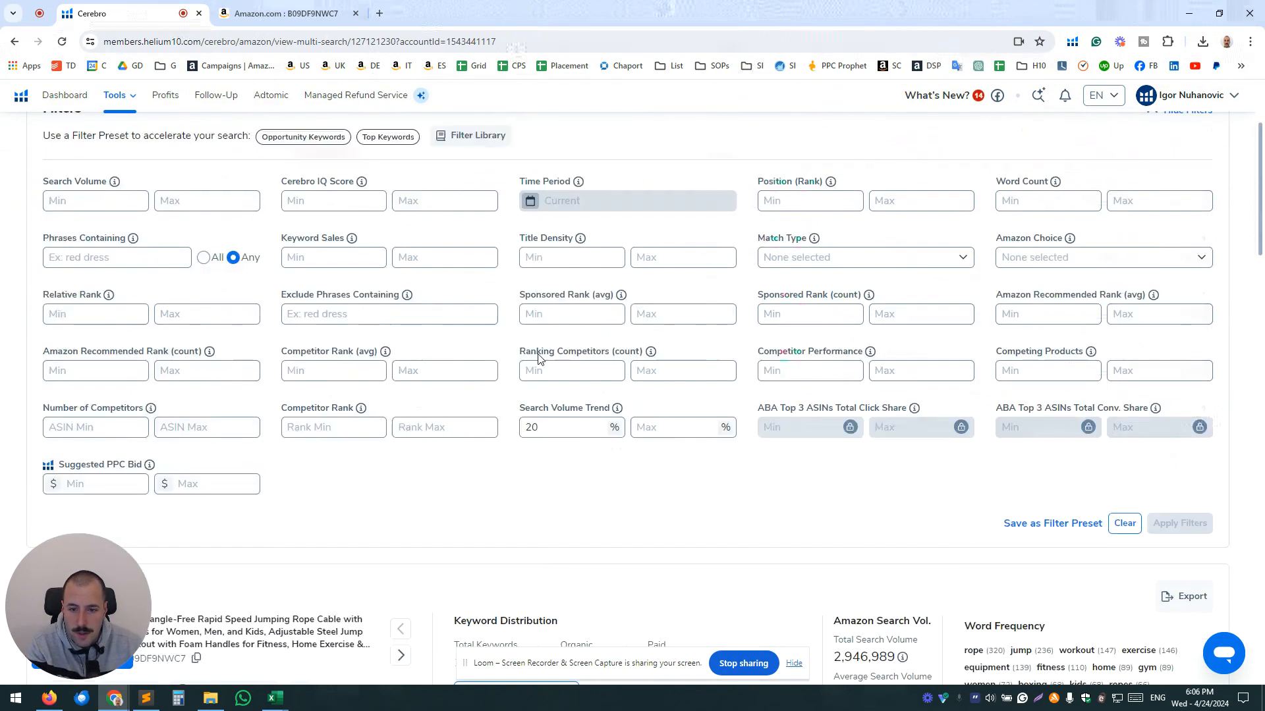
scroll(203, 340, "down", 12)
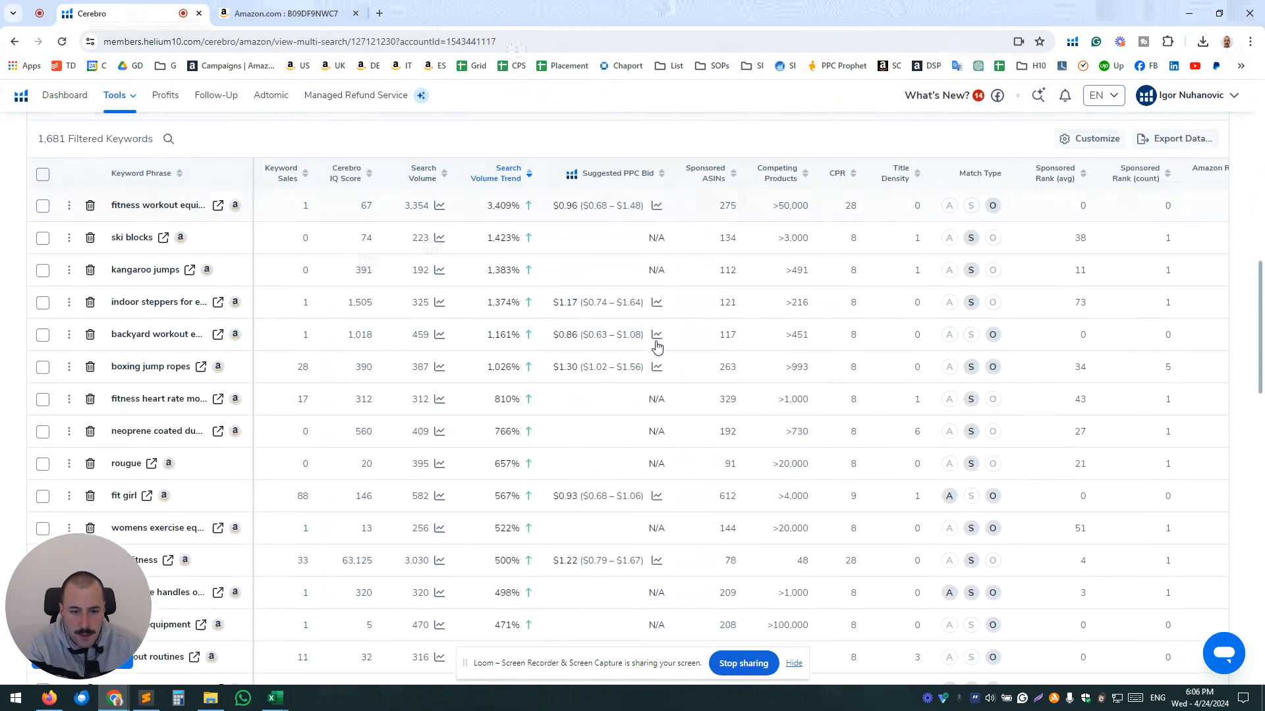
scroll(556, 333, "down", 1)
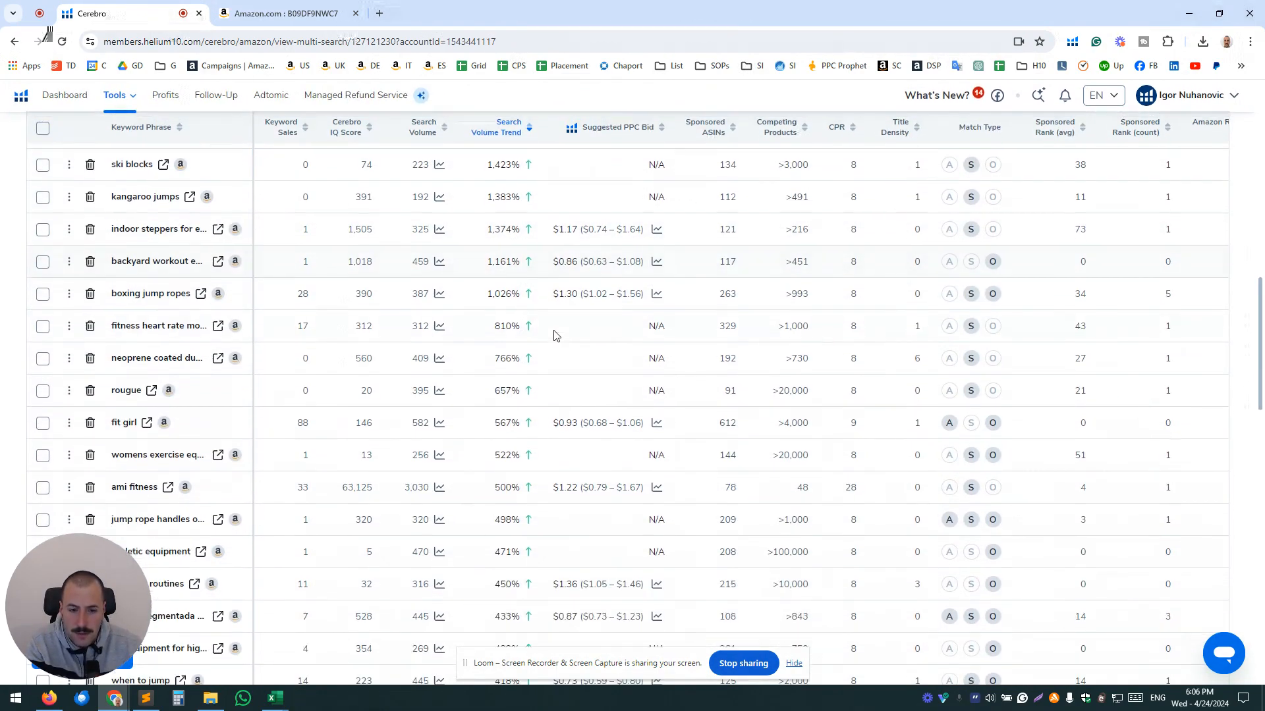
scroll(557, 332, "up", 1)
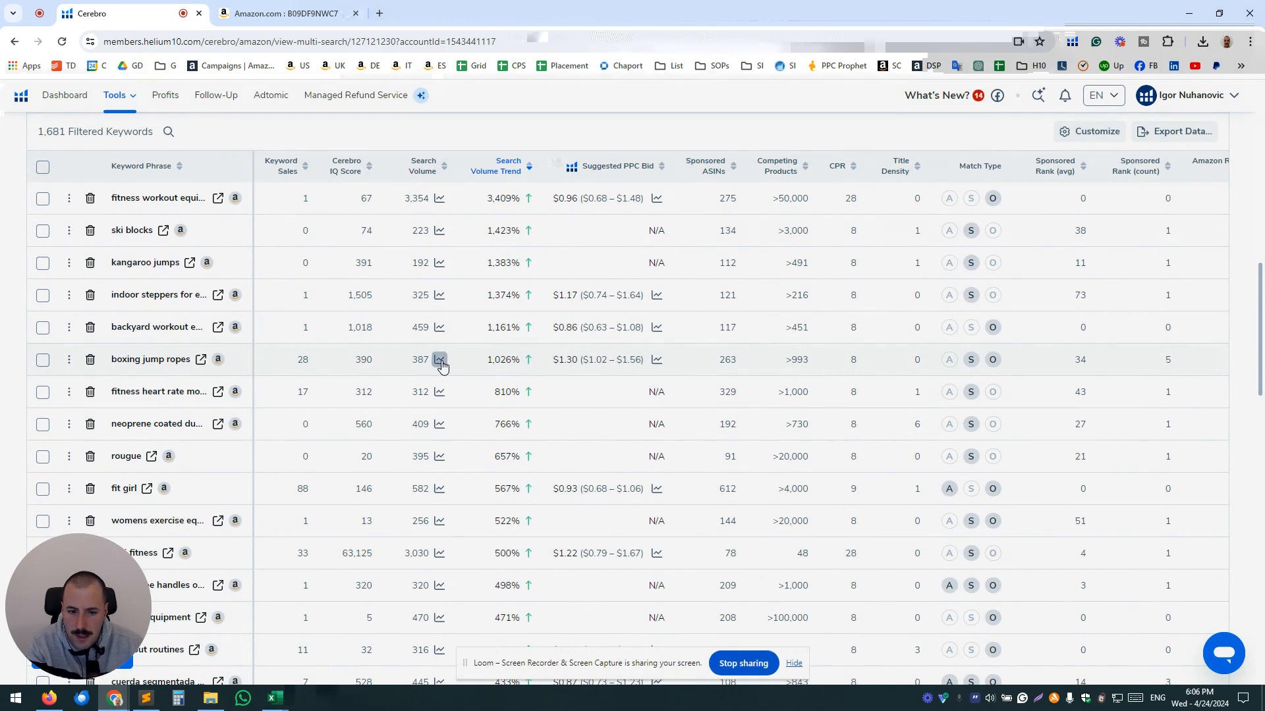
left_click(438, 361)
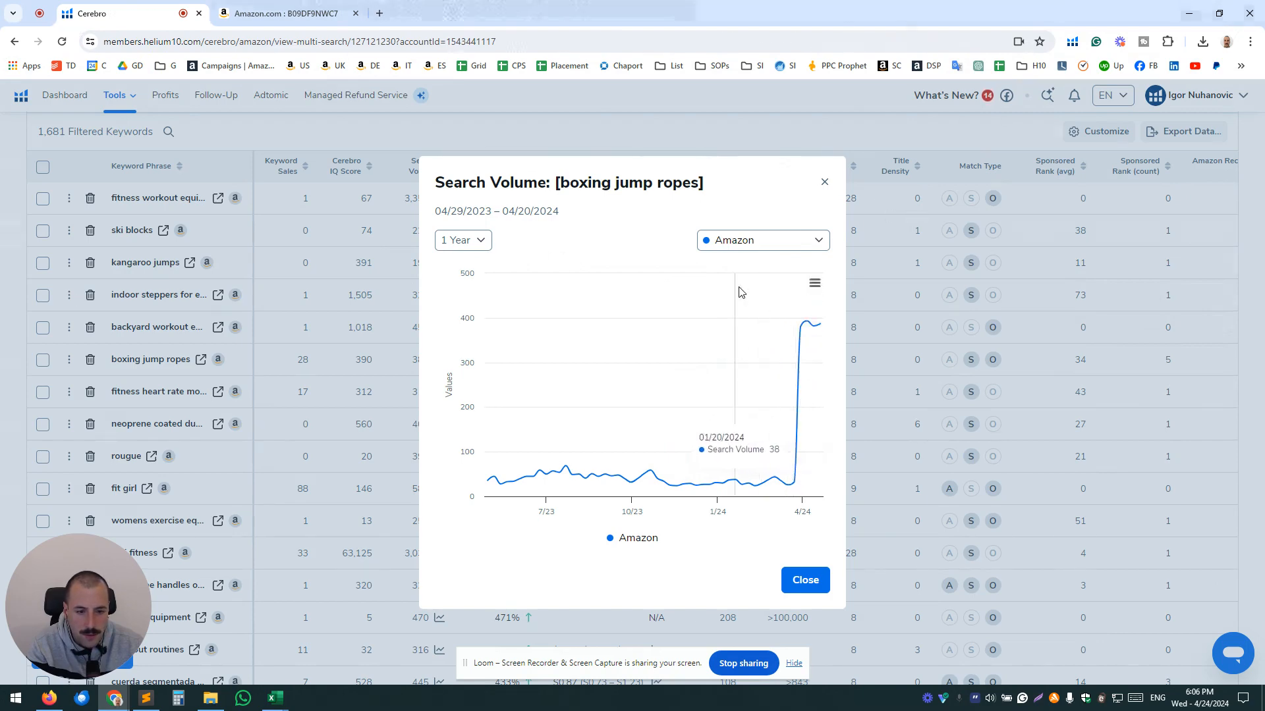
left_click(824, 181)
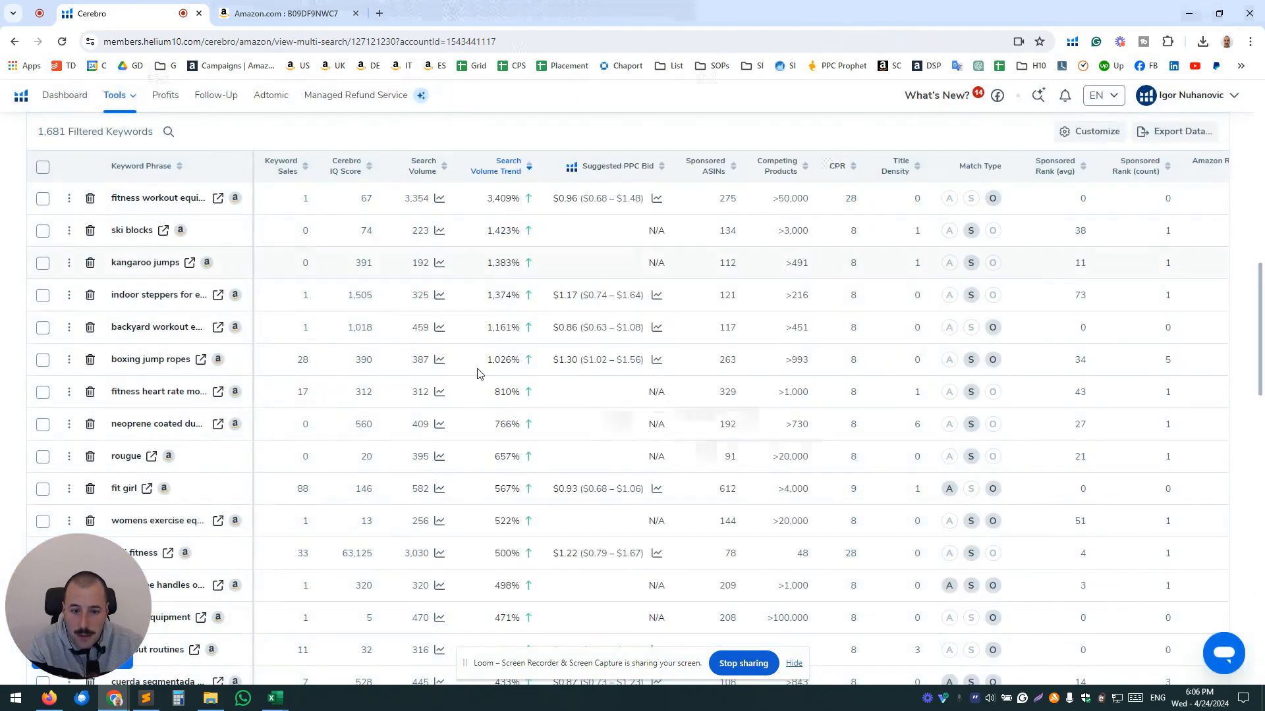
Remove the minimum value from the Search Volume Trend filter.
scroll(567, 368, "up", 6)
scroll(630, 389, "up", 1)
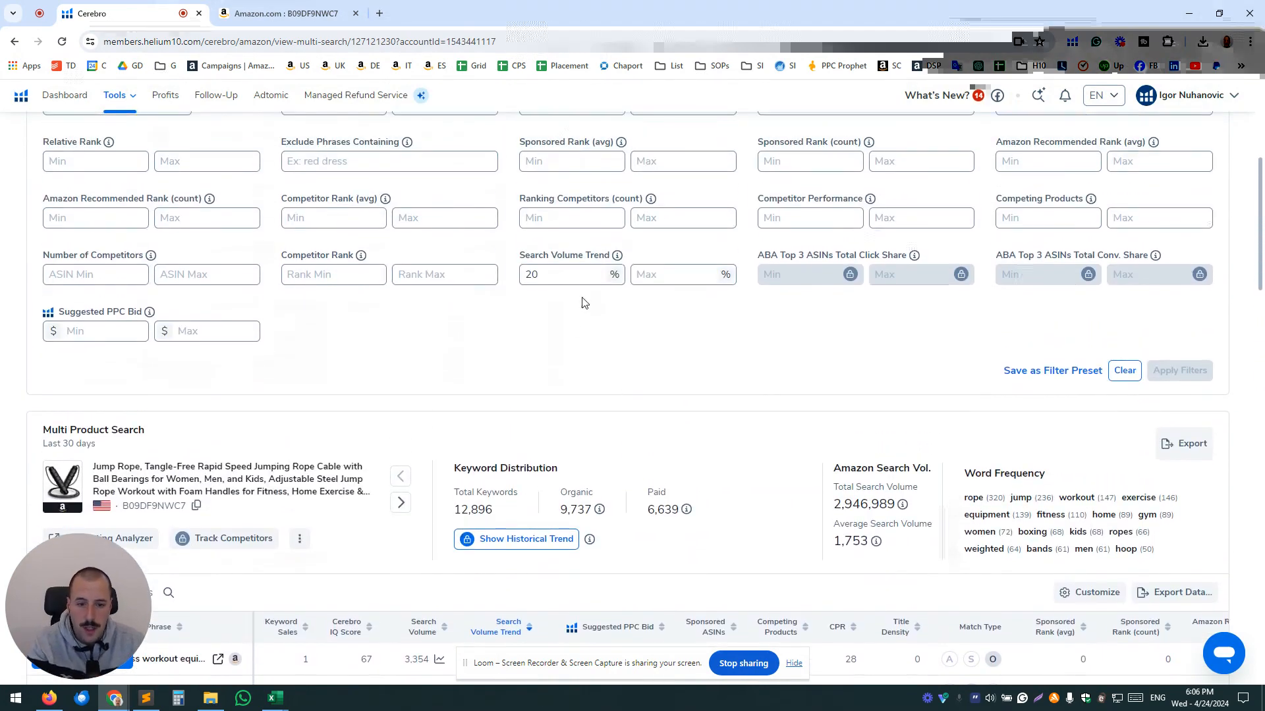
scroll(580, 273, "up", 2)
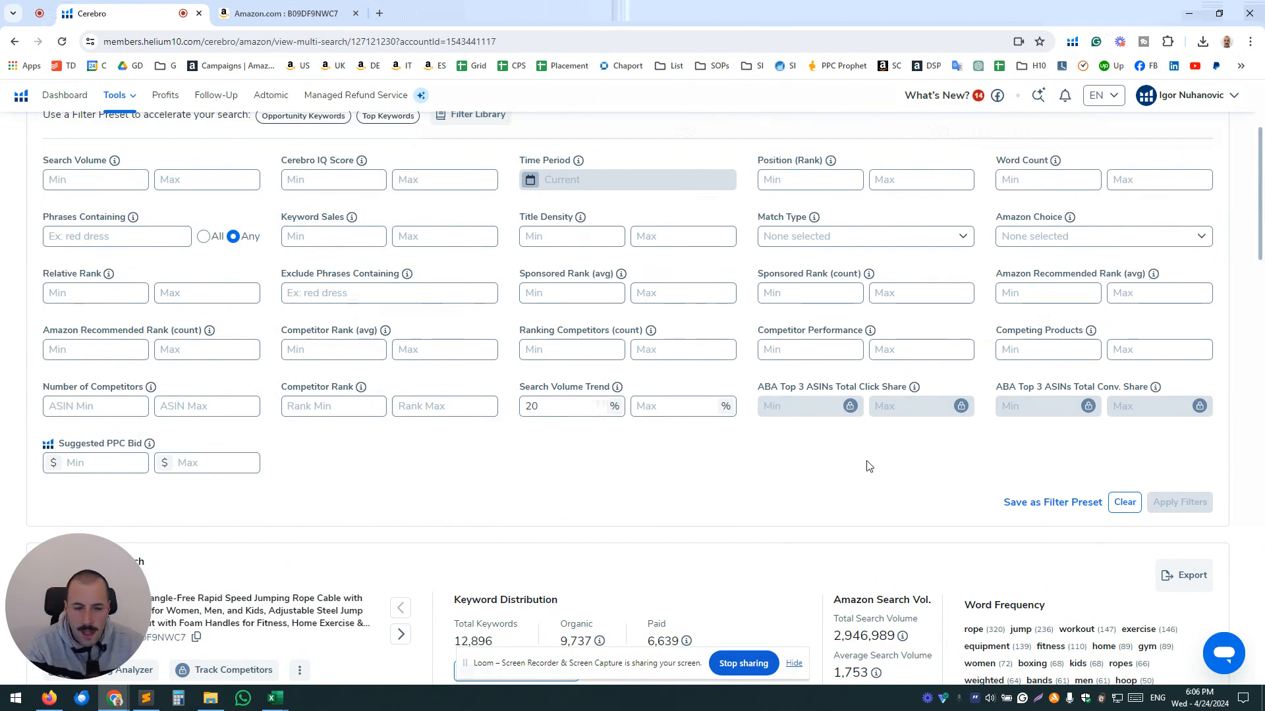
scroll(866, 461, "up", 3)
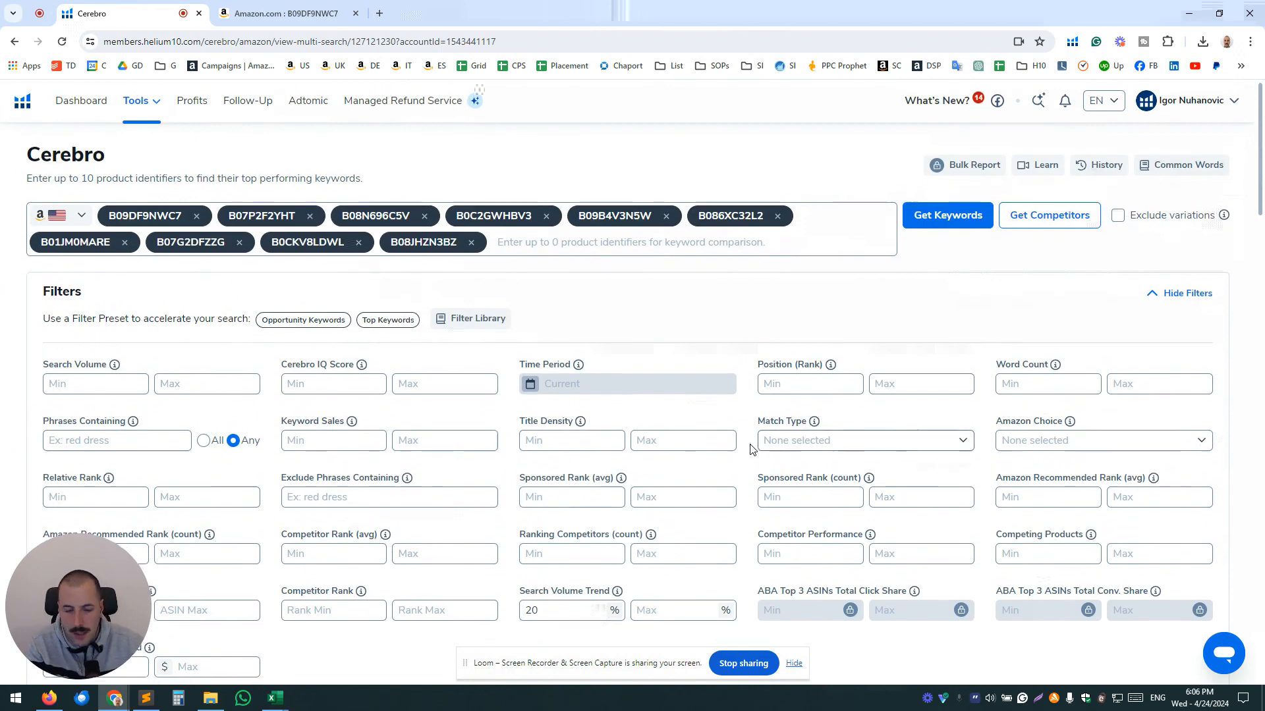
scroll(759, 450, "down", 1)
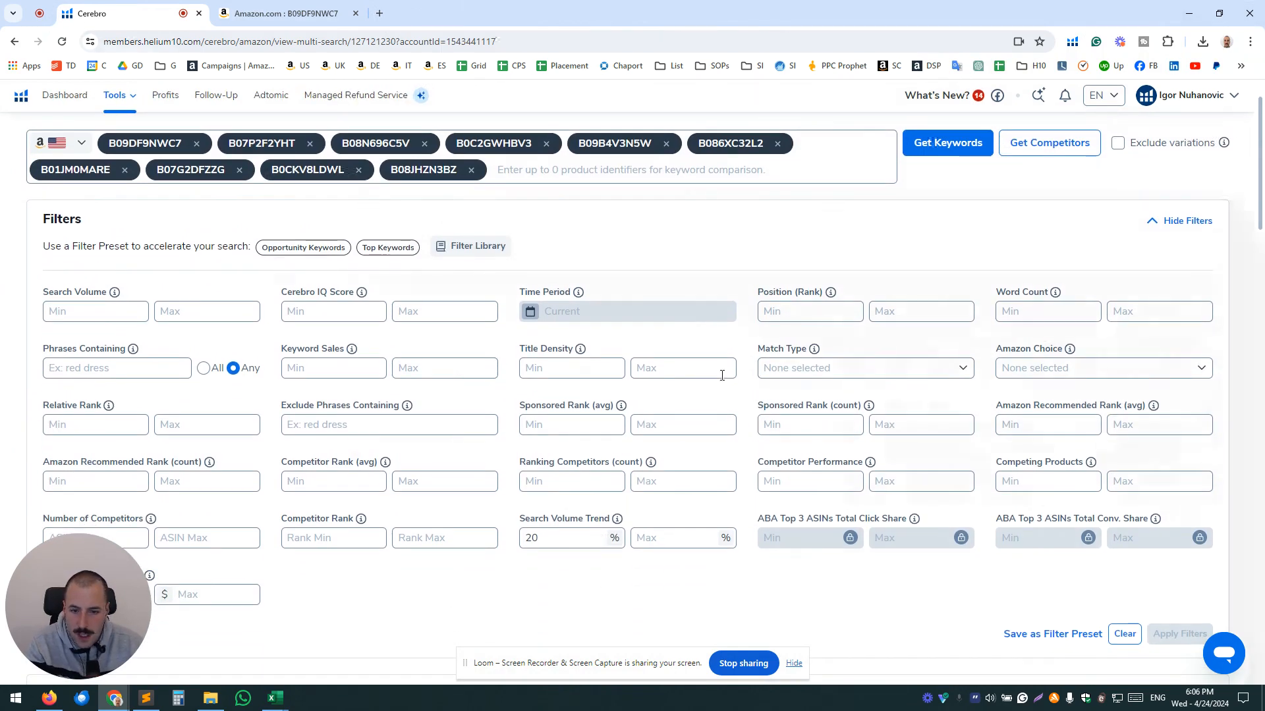
scroll(753, 393, "down", 2)
left_click_drag(565, 404, 492, 403)
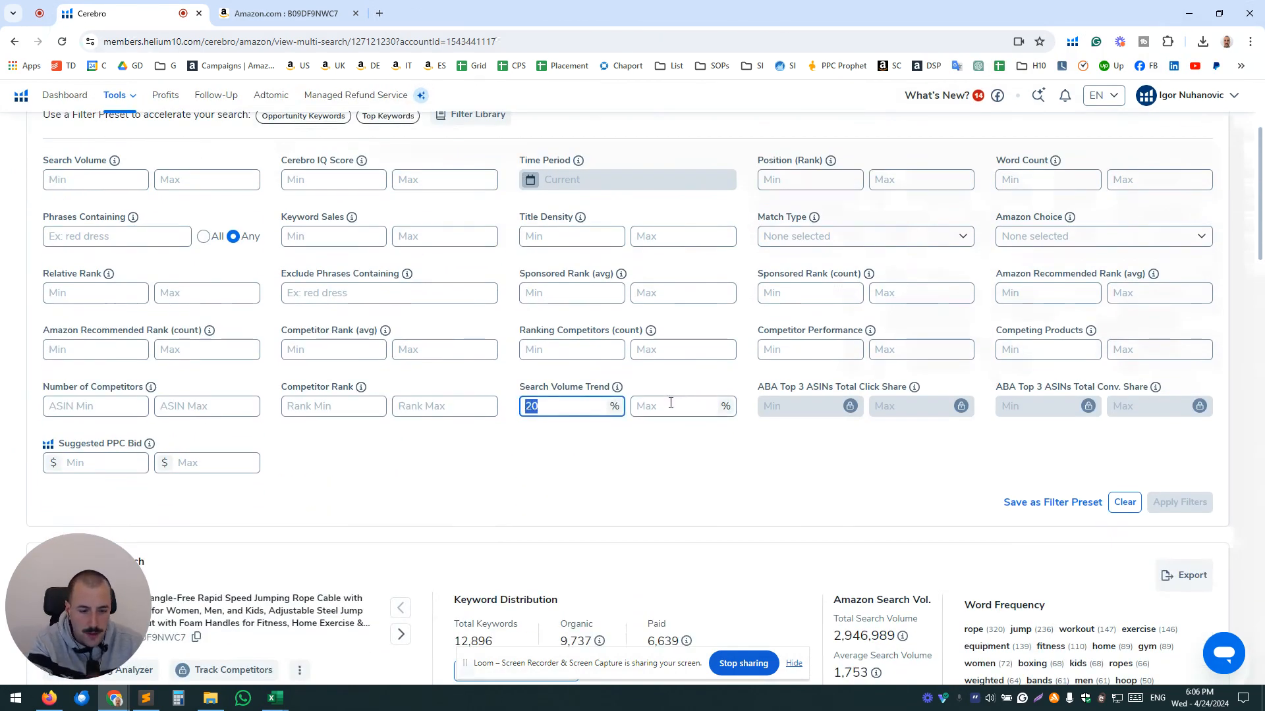
key("BackSpace")
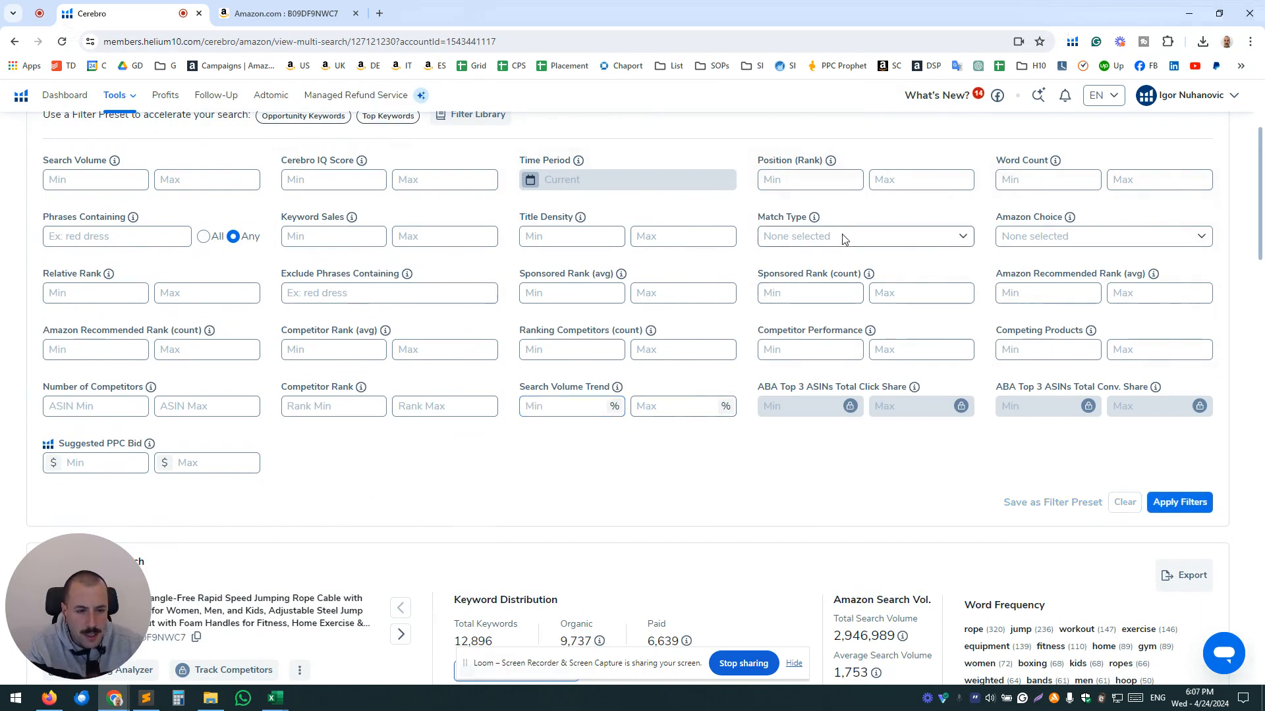
Filter the keywords to the Sponsored match type and bring up the filtered results.
left_click(821, 241)
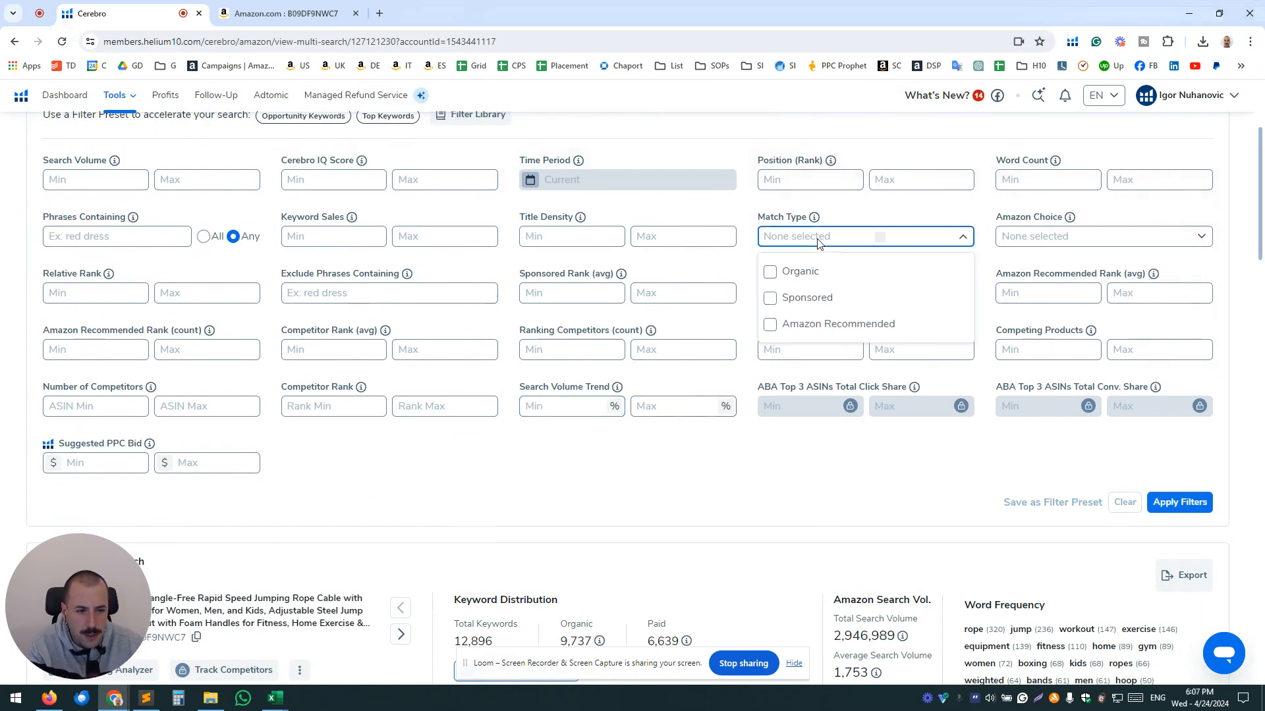
left_click(770, 301)
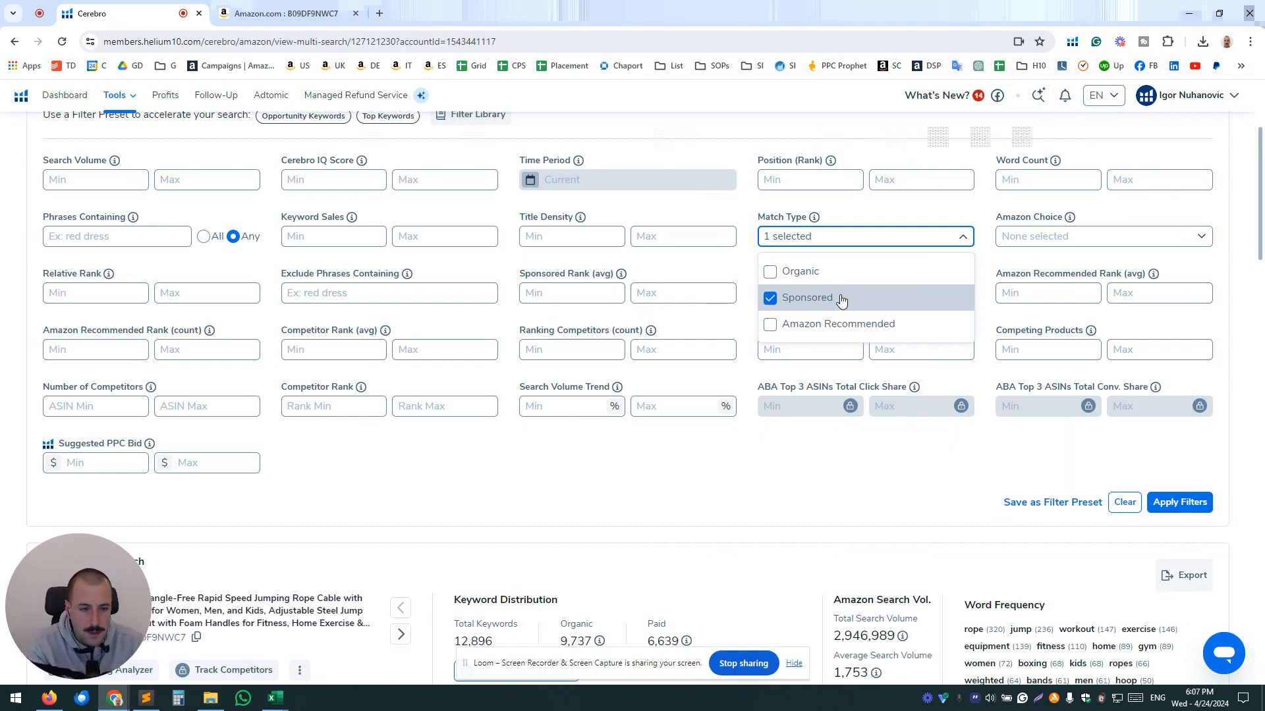
left_click(749, 262)
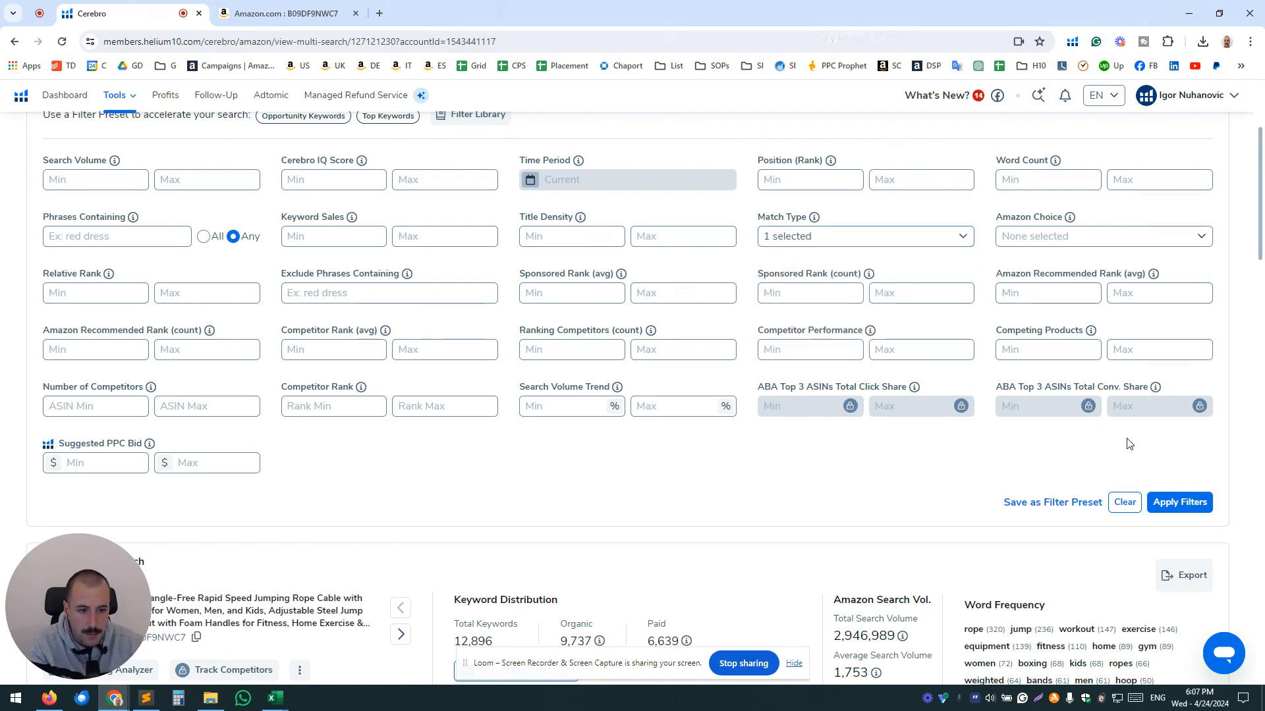
left_click(1185, 502)
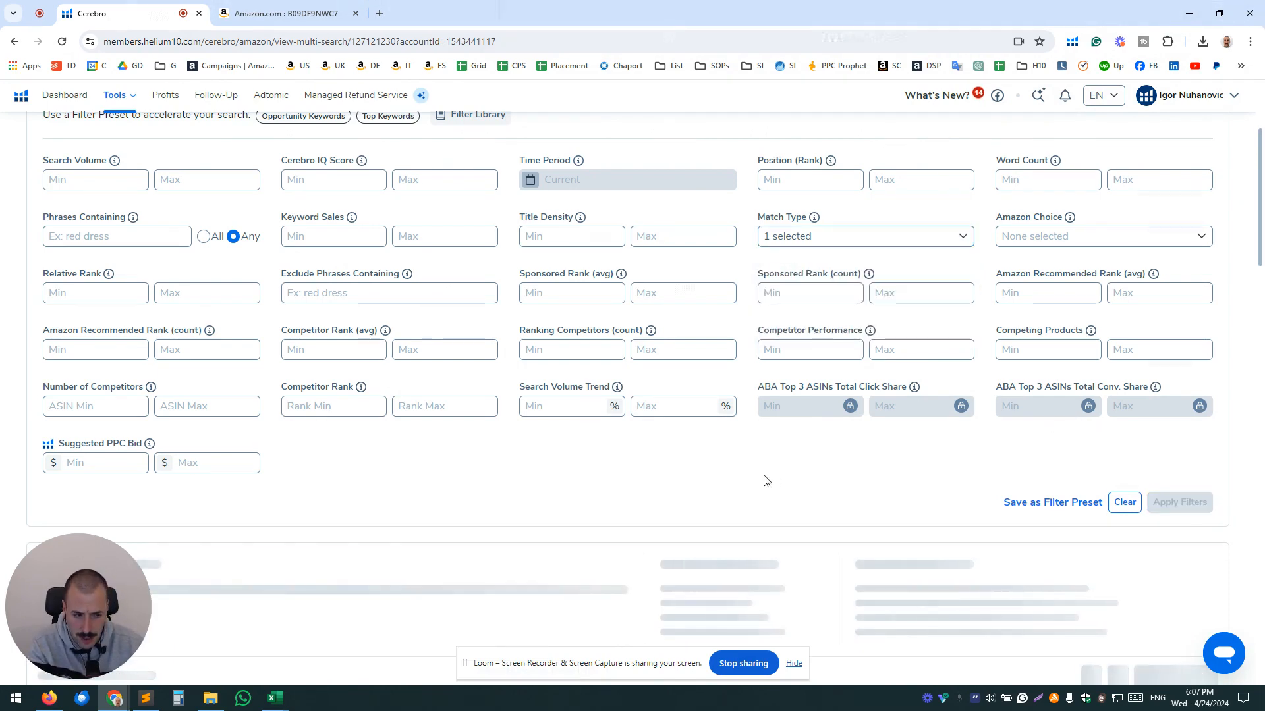
scroll(757, 460, "down", 5)
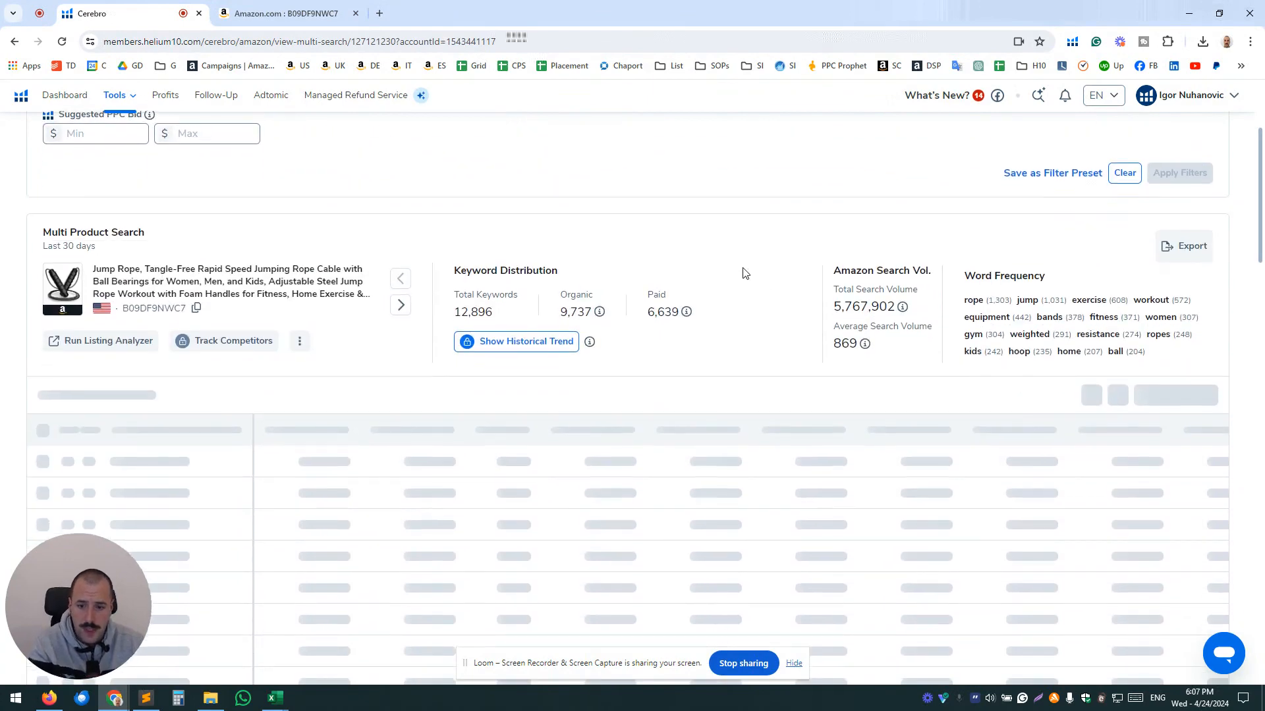
scroll(757, 257, "down", 3)
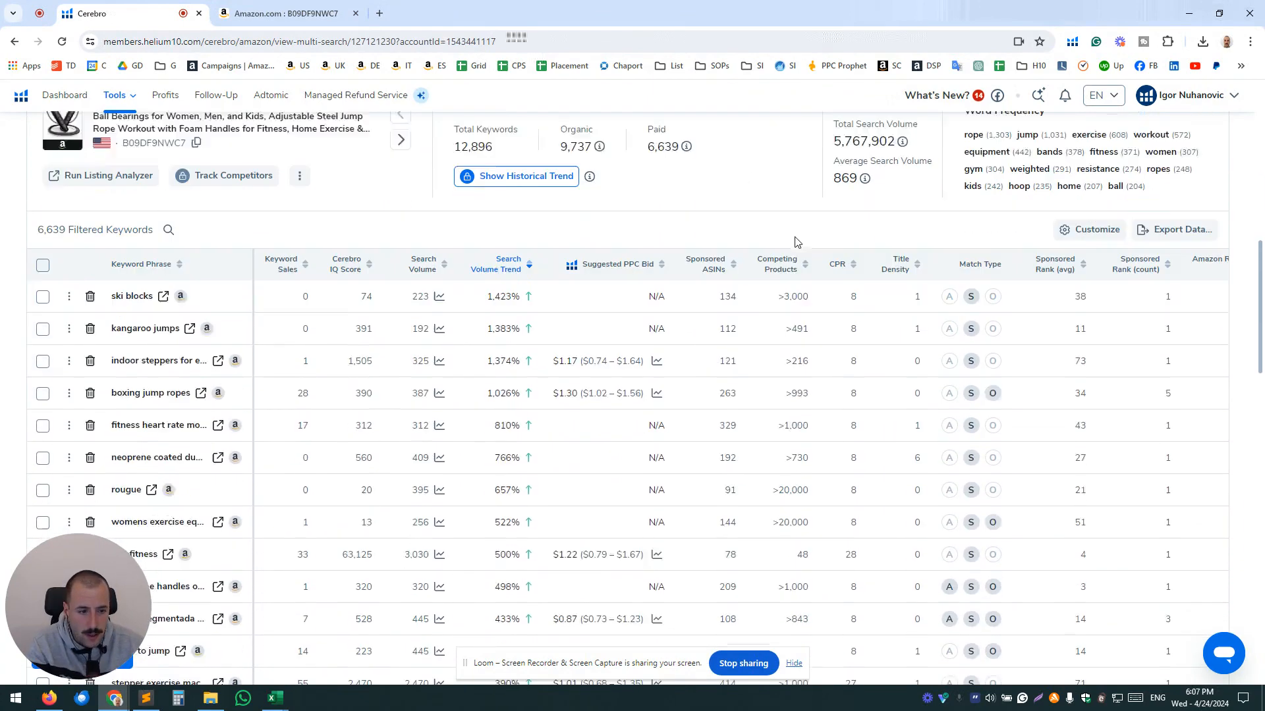
scroll(867, 379, "down", 1)
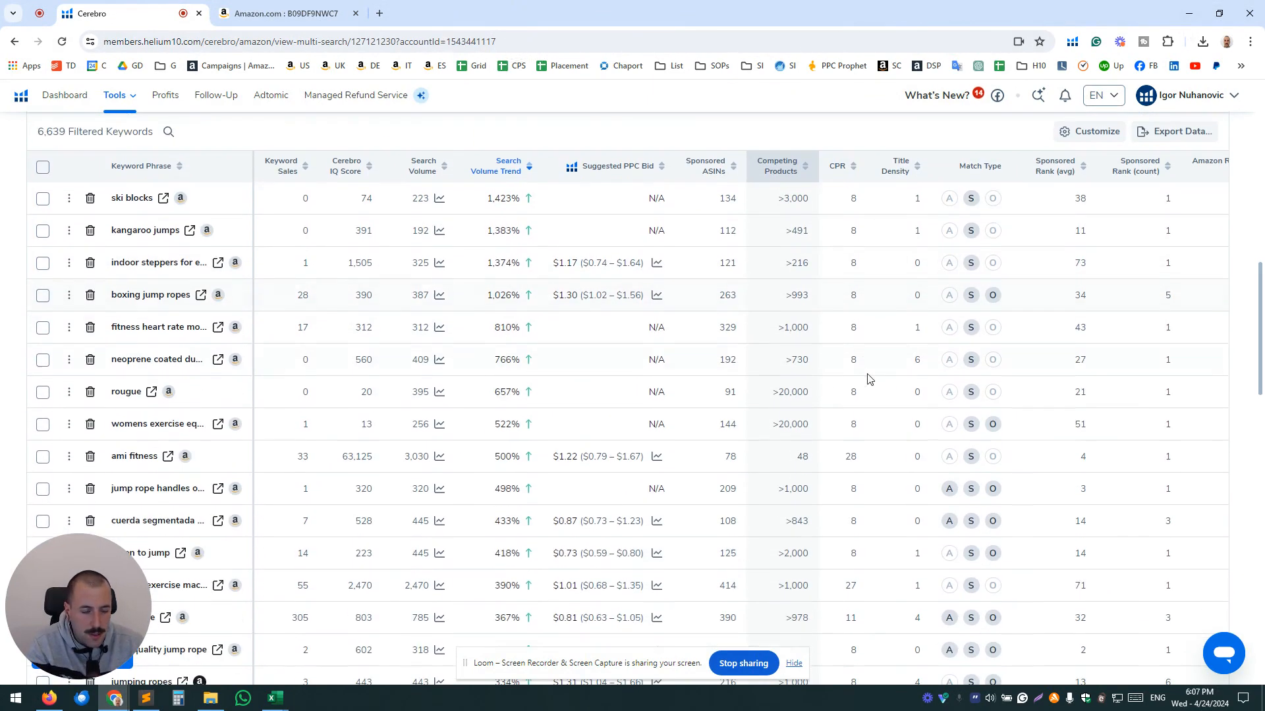
Examine the sponsored rank, organic position and competitor rank columns for the sponsored keywords, especially Sponsored Rank (count).
scroll(889, 342, "up", 1)
scroll(888, 341, "up", 1)
scroll(887, 342, "right", 8)
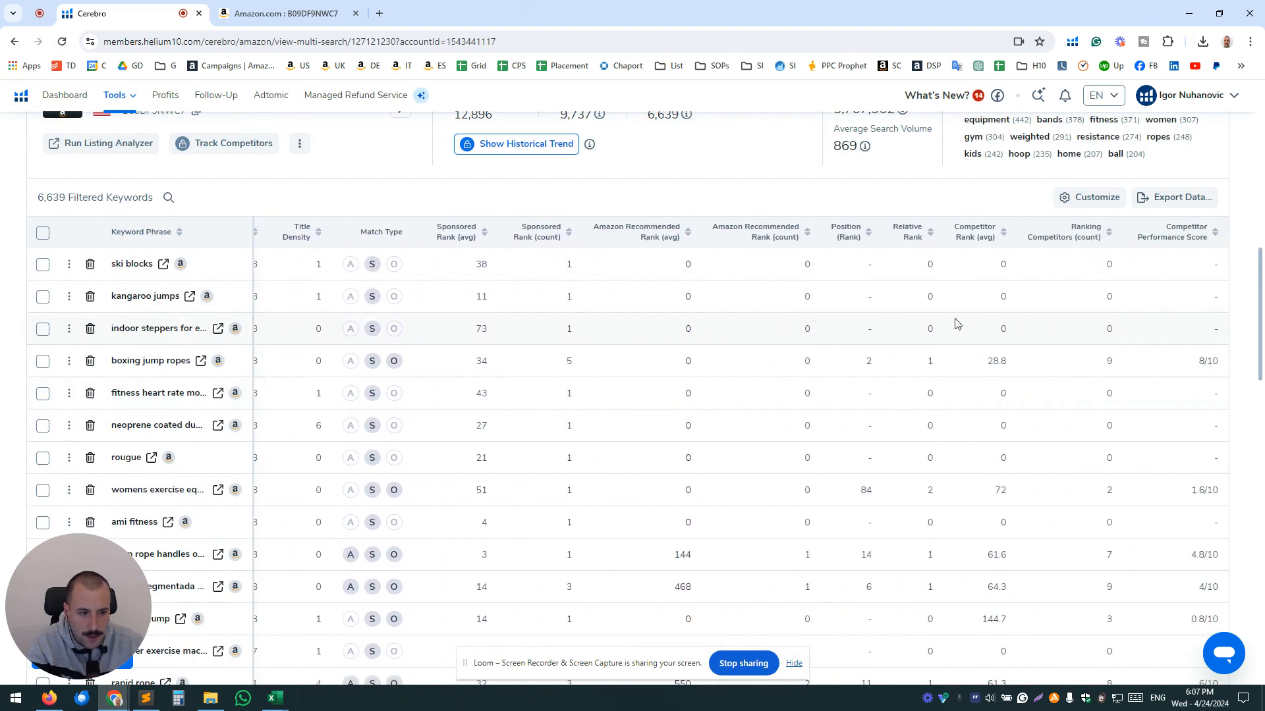
scroll(870, 309, "down", 8)
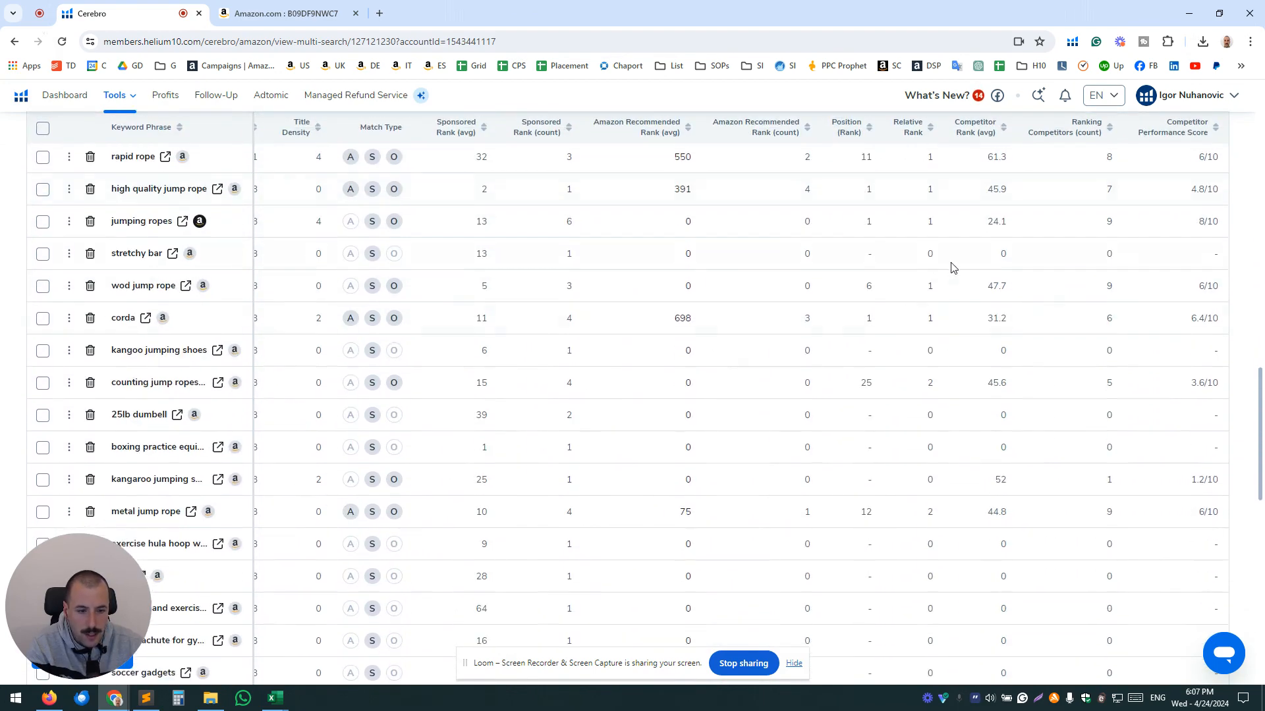
scroll(945, 290, "up", 8)
scroll(922, 408, "up", 4)
scroll(978, 542, "down", 1)
scroll(866, 522, "left", 1)
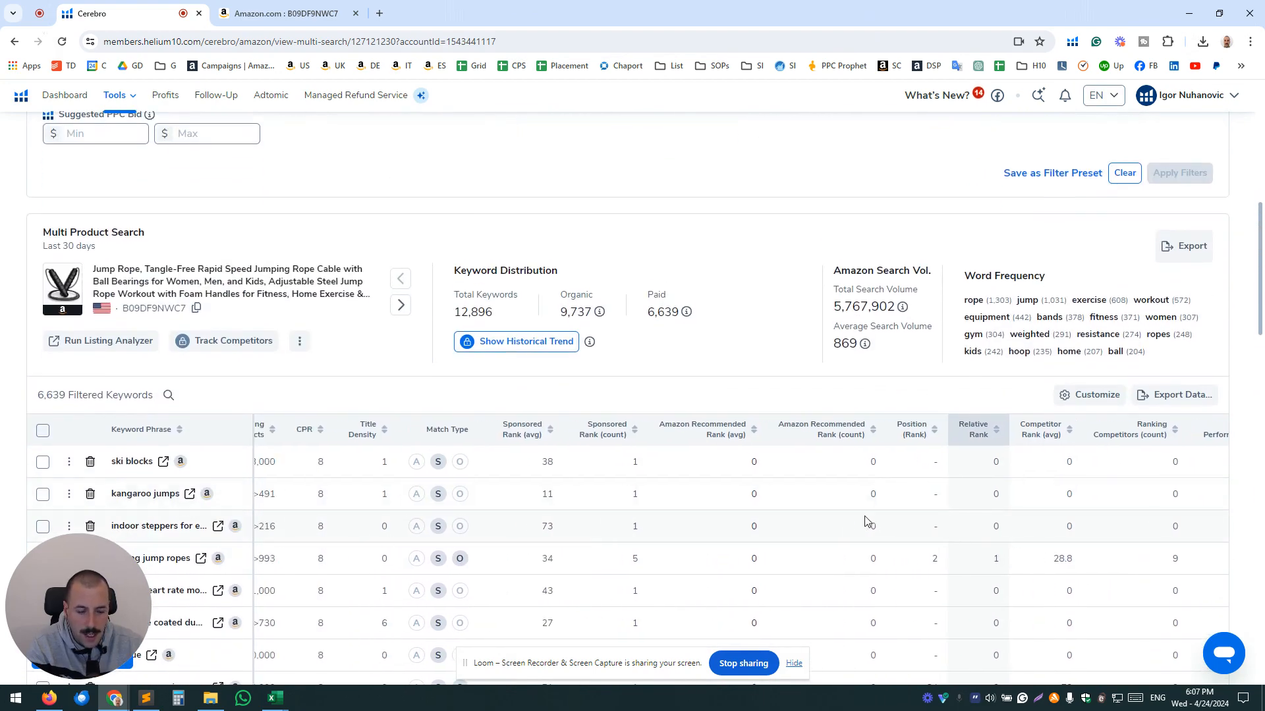
scroll(959, 536, "right", 1)
scroll(953, 530, "down", 2)
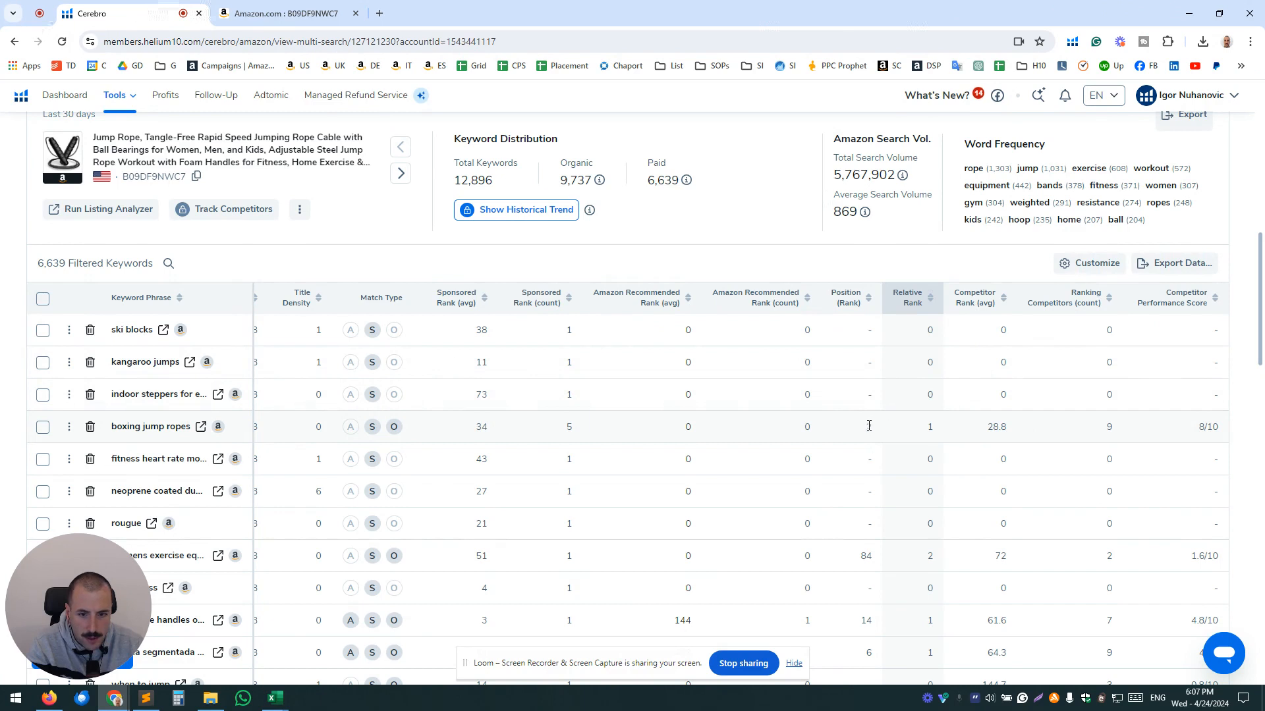
mouse_move(570, 428)
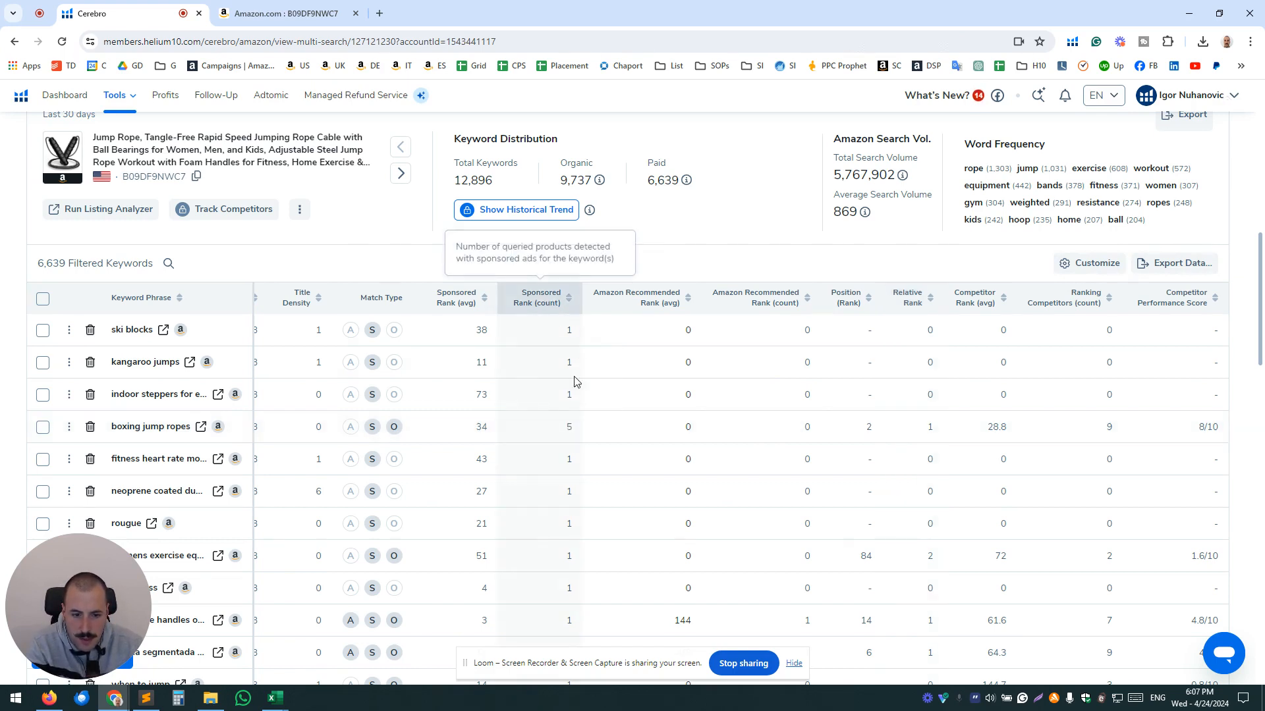
mouse_move(570, 462)
mouse_move(569, 491)
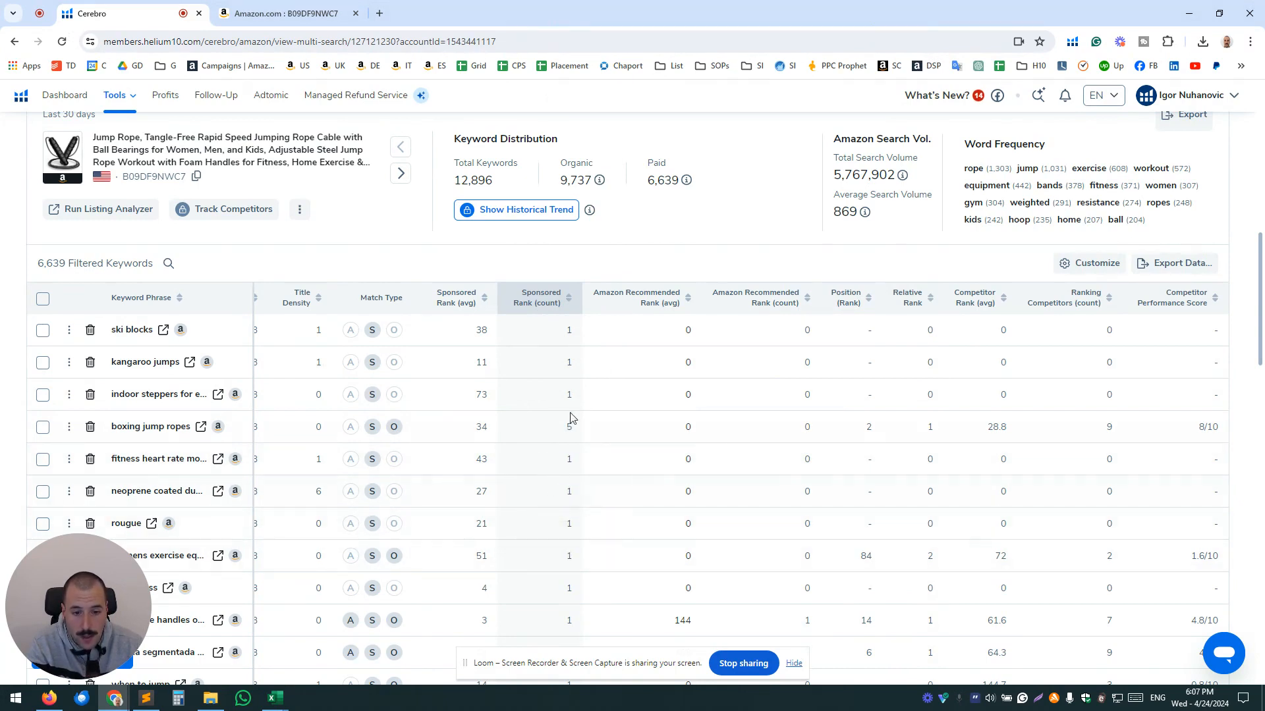
mouse_move(570, 329)
Sort the sponsored keywords by descending Search Volume, and re-sort them by descending Competitor Performance Score.
scroll(567, 392, "left", 1)
scroll(566, 392, "left", 6)
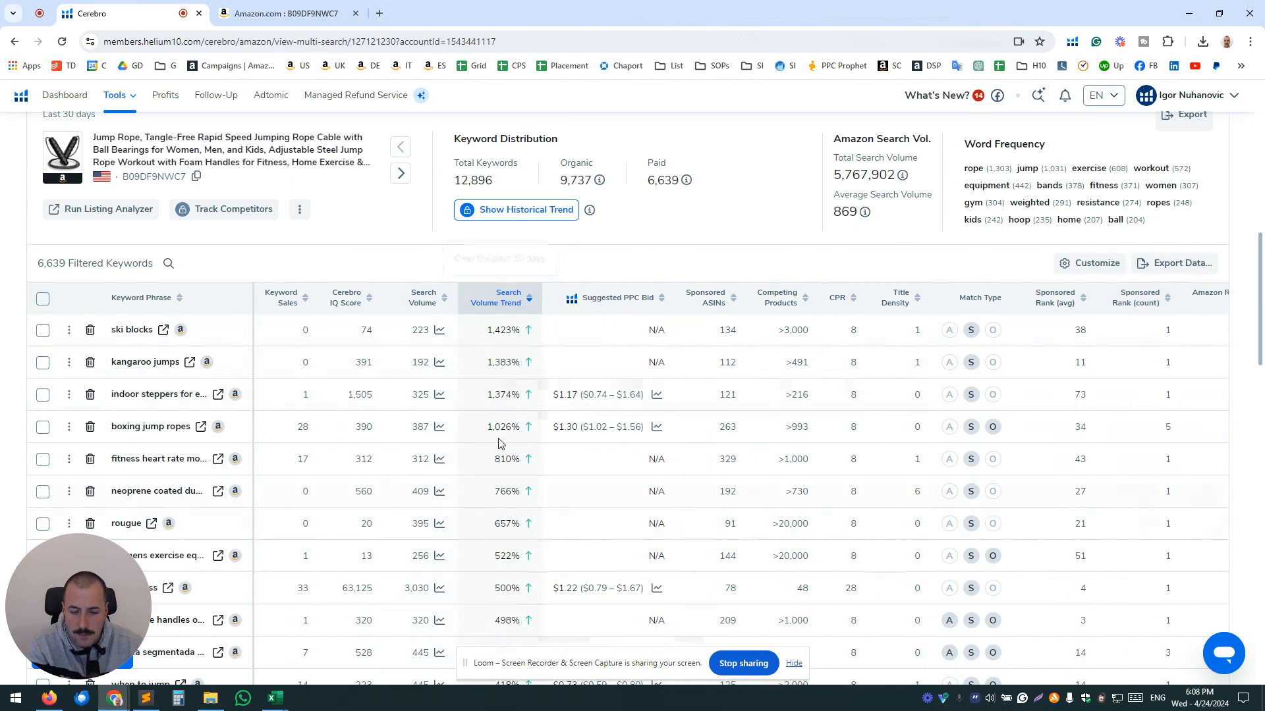
left_click(423, 298)
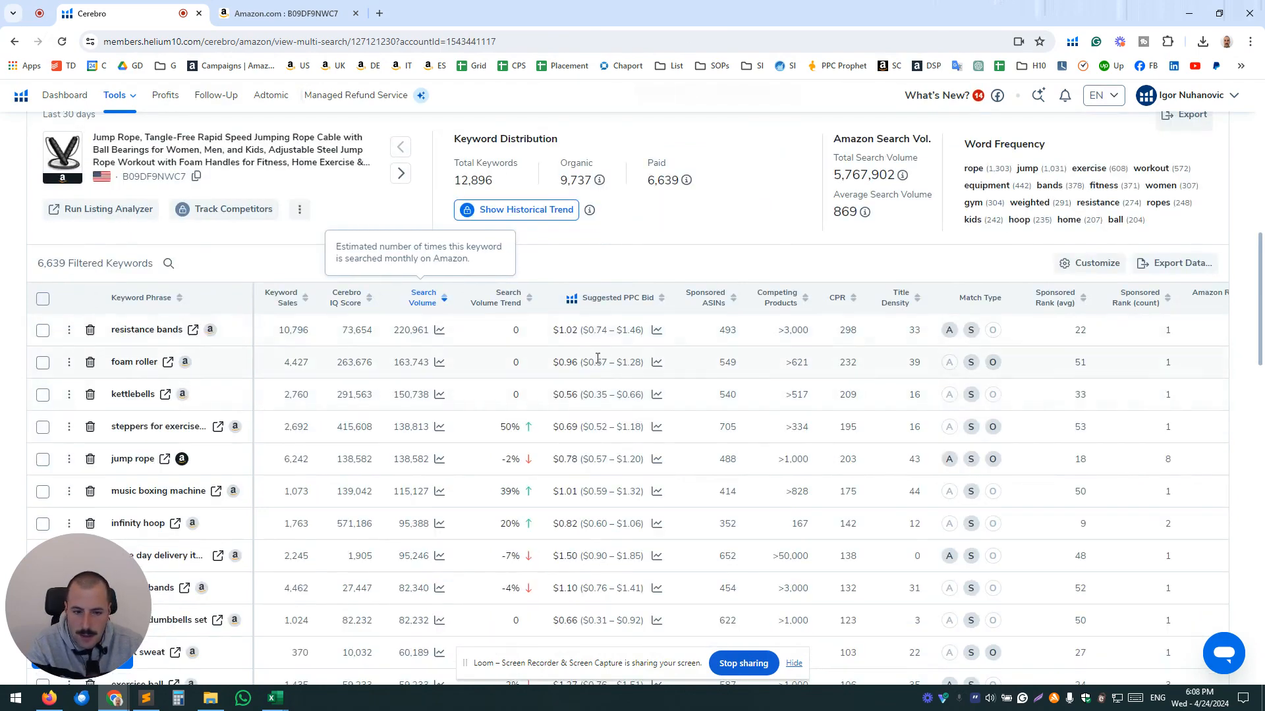
scroll(618, 367, "right", 10)
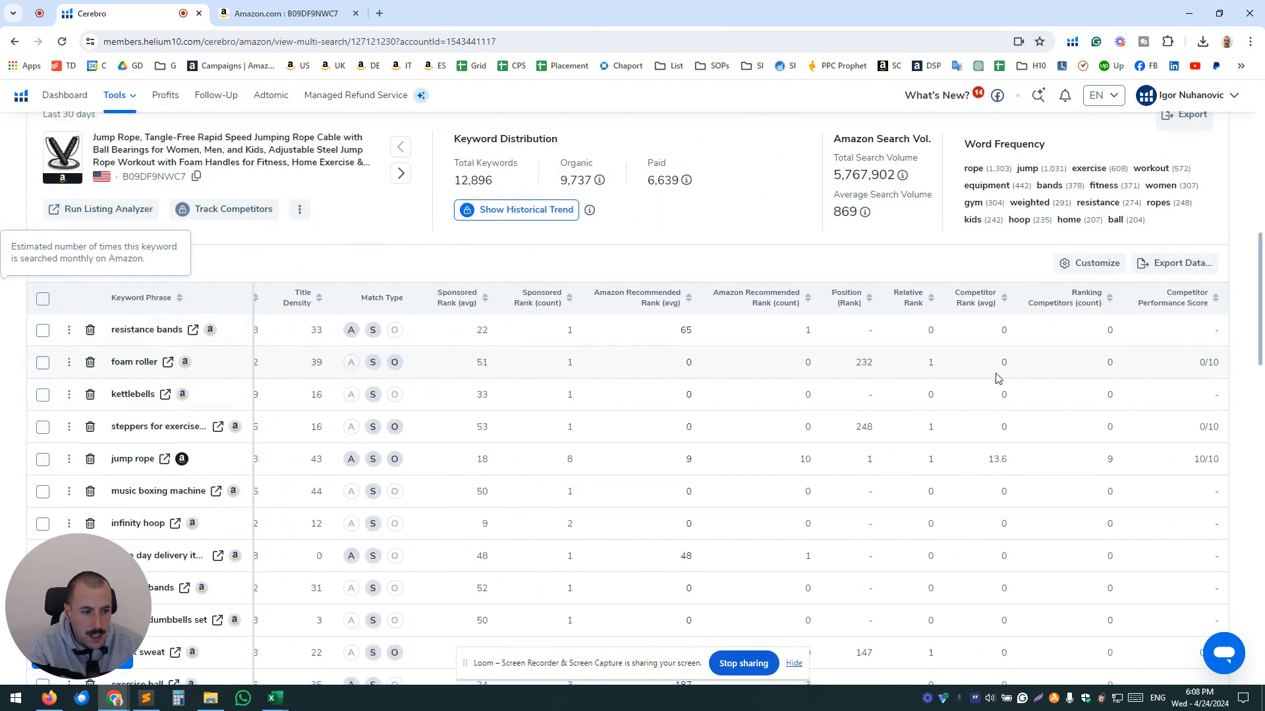
left_click(1189, 297)
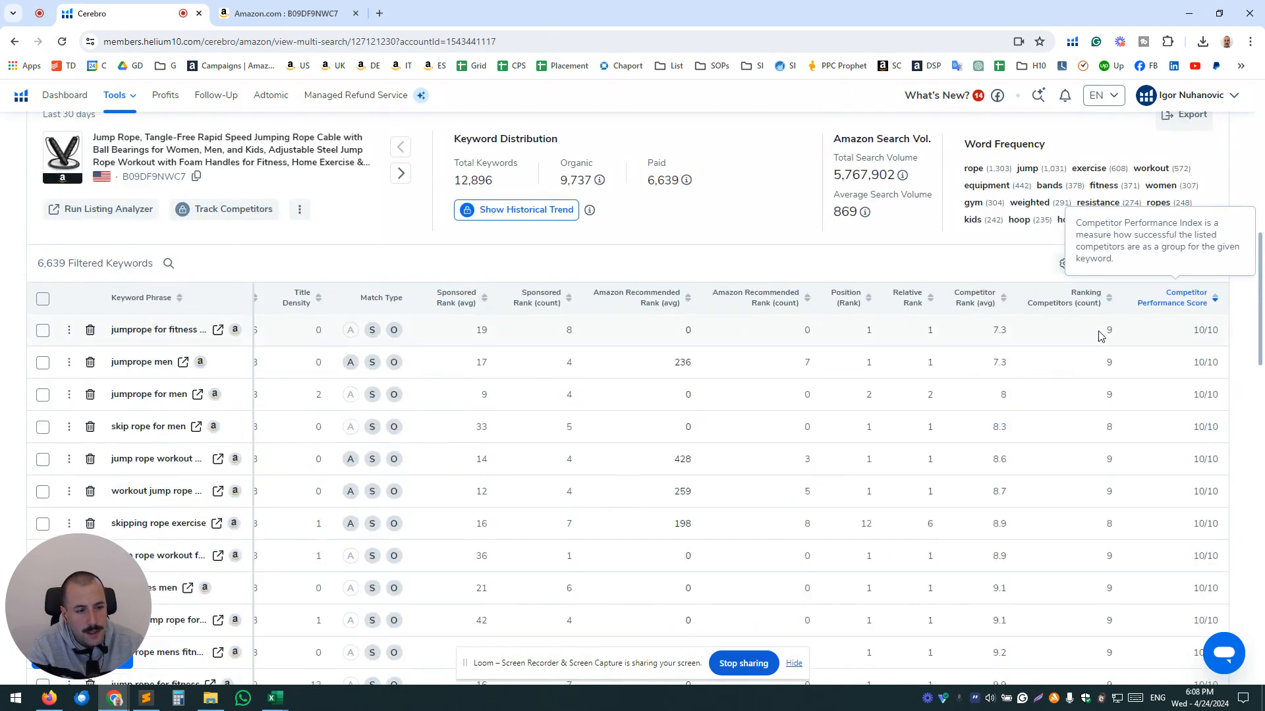
Examine the Competitor Performance Score of the highest-scoring sponsored keywords along with their search volume, trend and suggested PPC bid.
scroll(1093, 332, "down", 1)
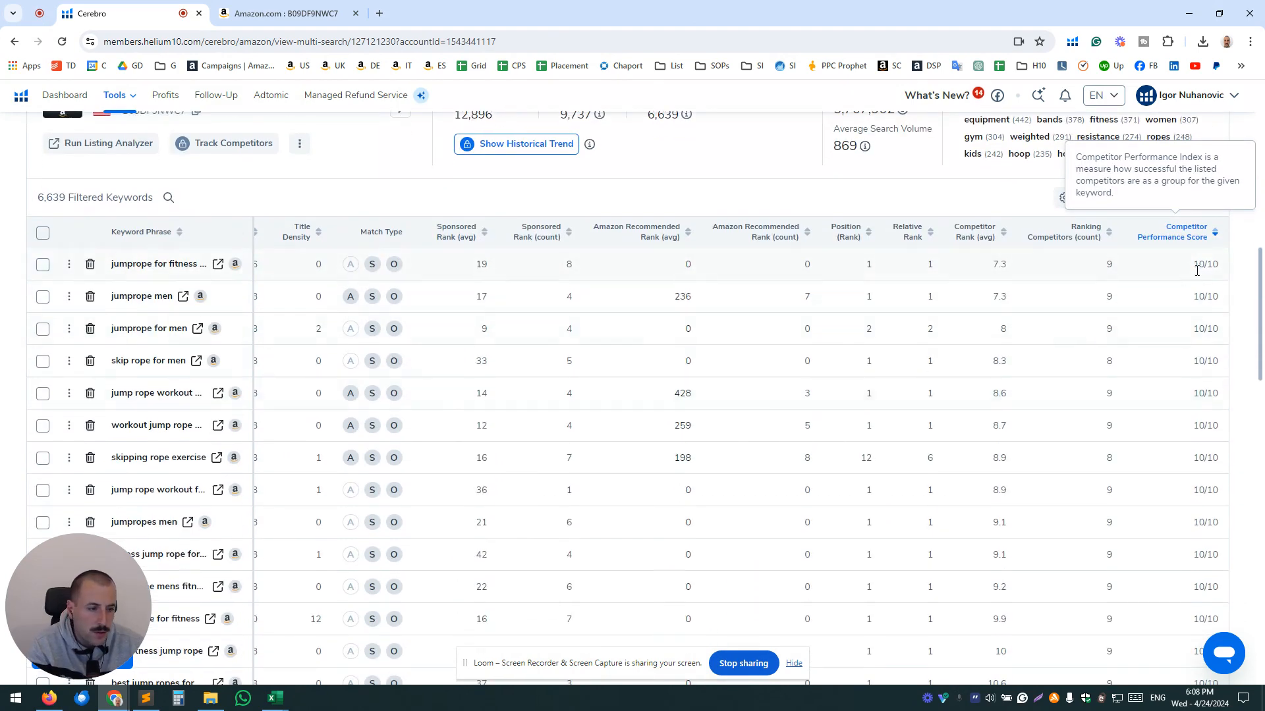
scroll(1206, 429, "down", 7)
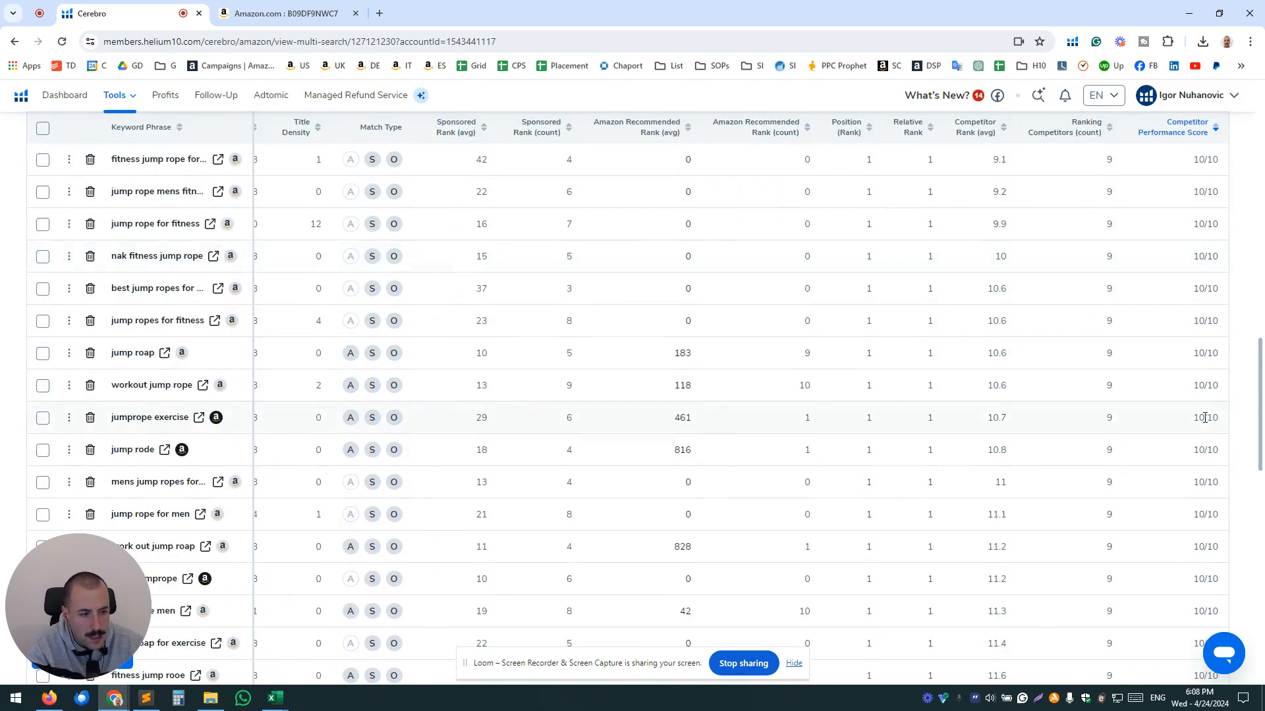
scroll(1185, 385, "up", 8)
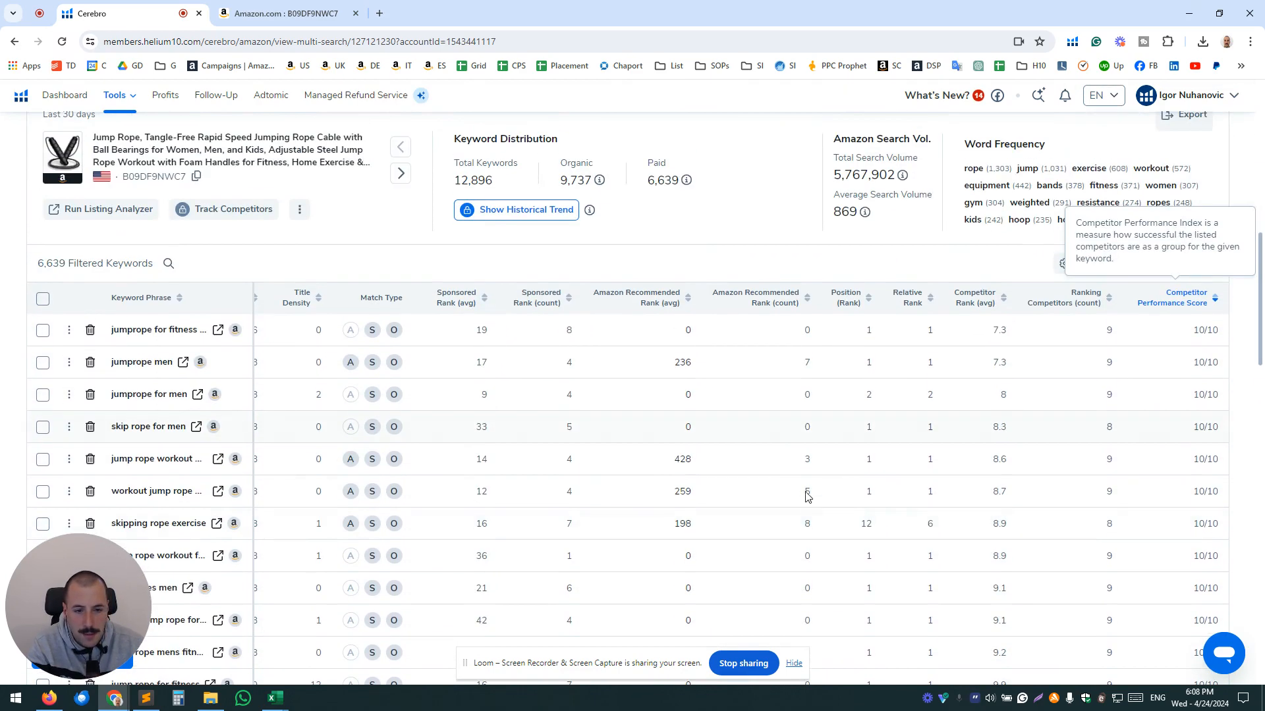
scroll(197, 422, "down", 2)
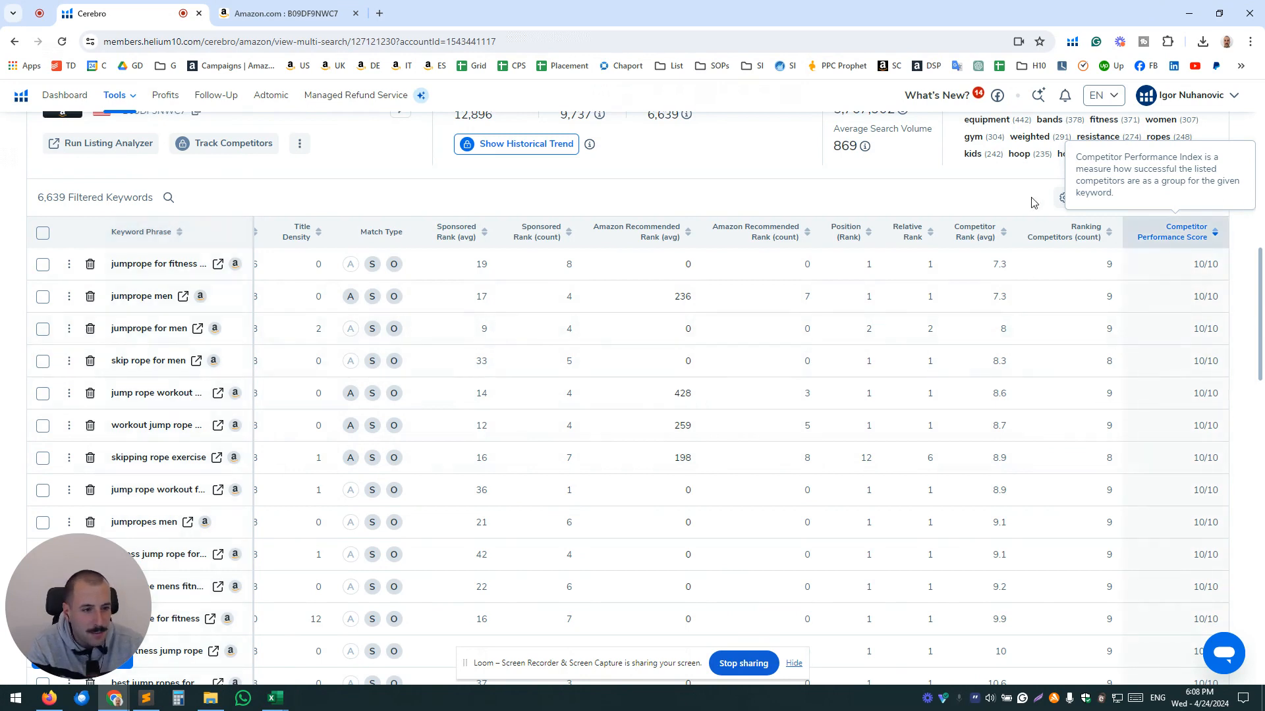
mouse_move(1155, 237)
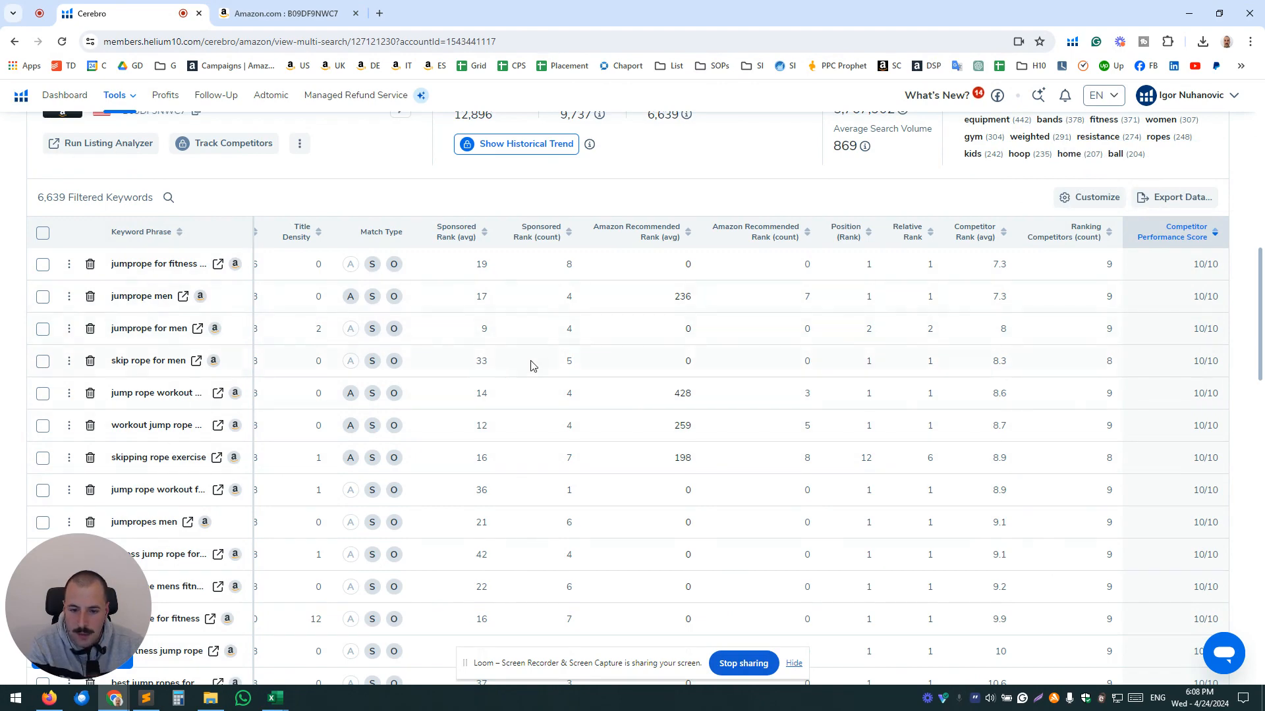
scroll(532, 369, "left", 8)
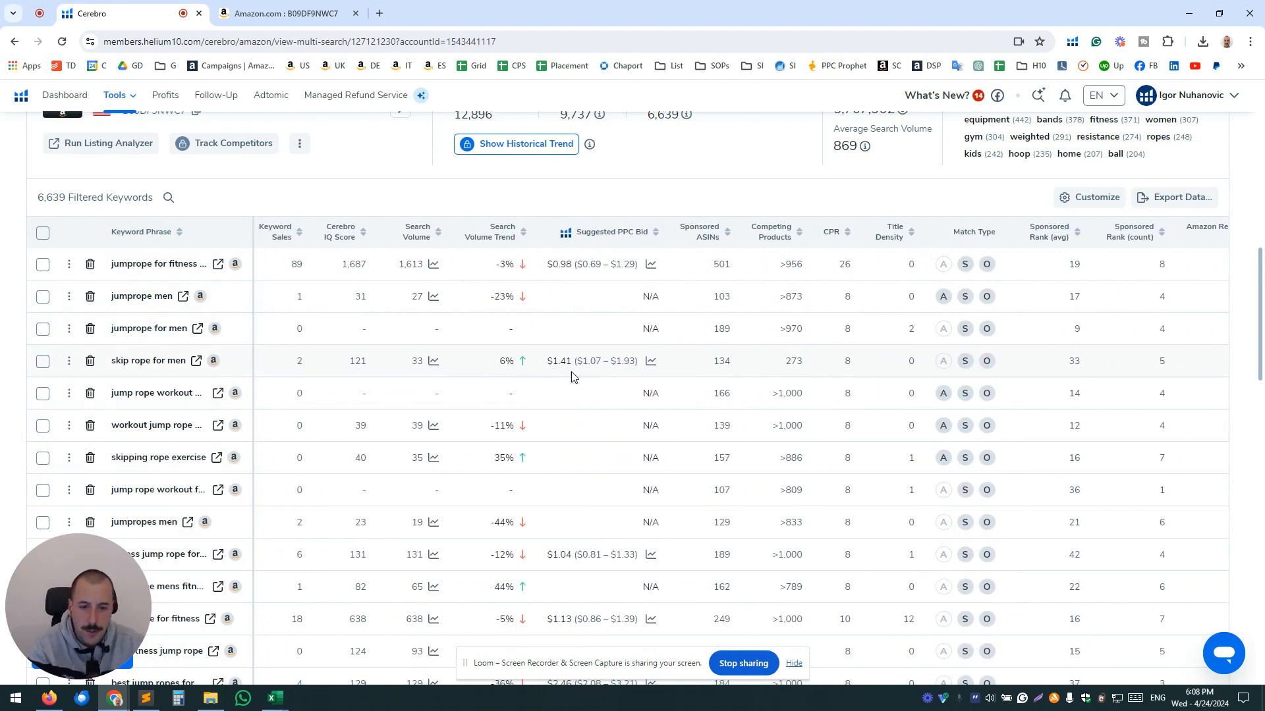
scroll(684, 350, "down", 1)
scroll(819, 316, "right", 6)
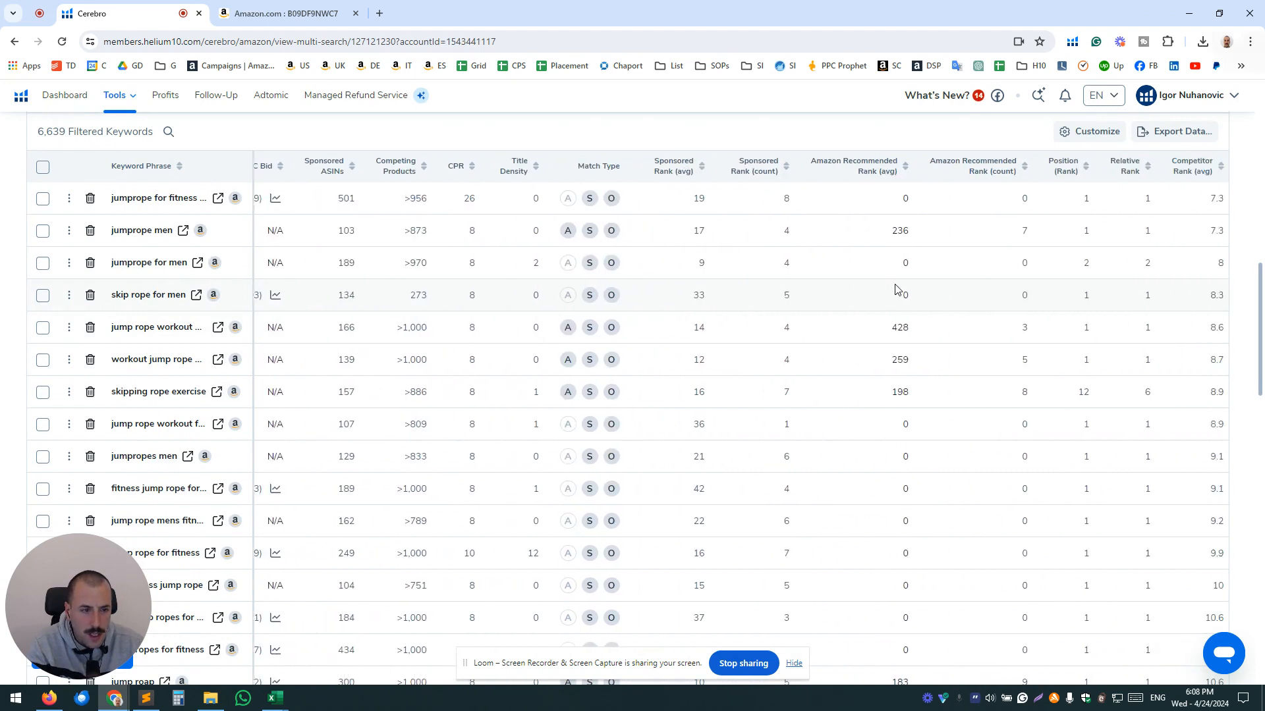
Inspect the individual ASIN ranks behind Sponsored Rank (count) for several of the highest-scoring keywords.
scroll(894, 289, "right", 4)
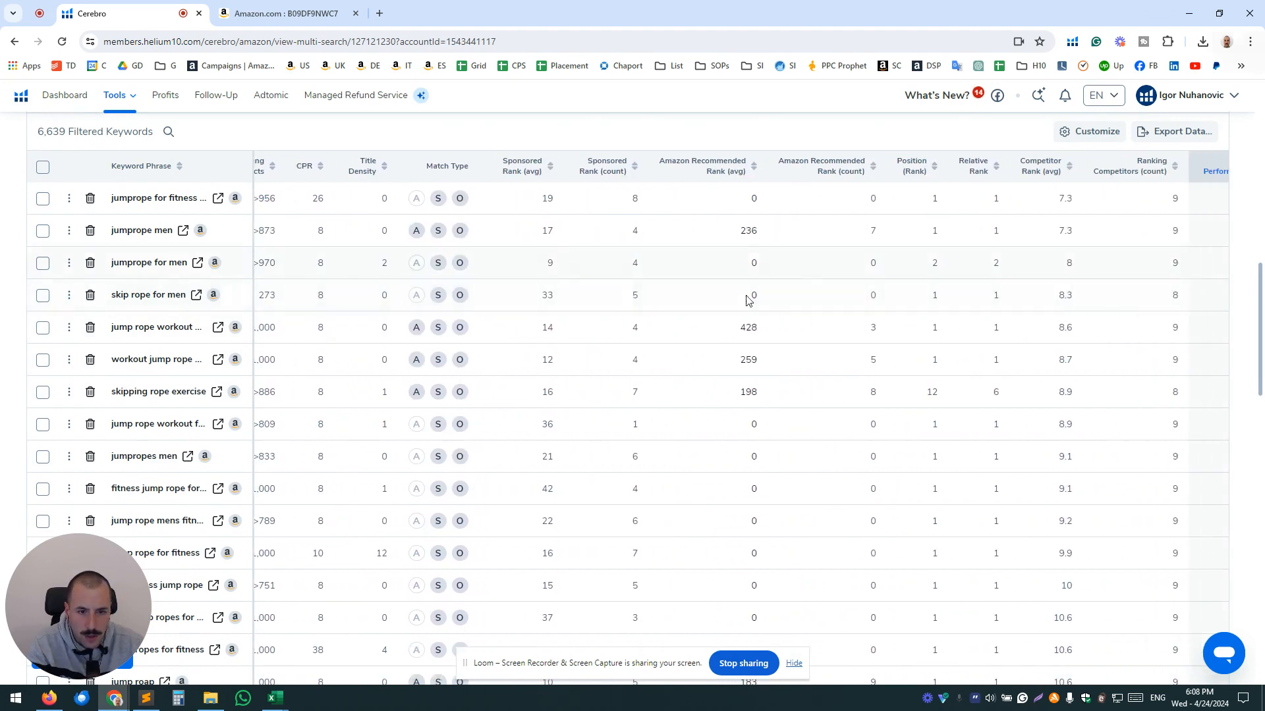
mouse_move(635, 295)
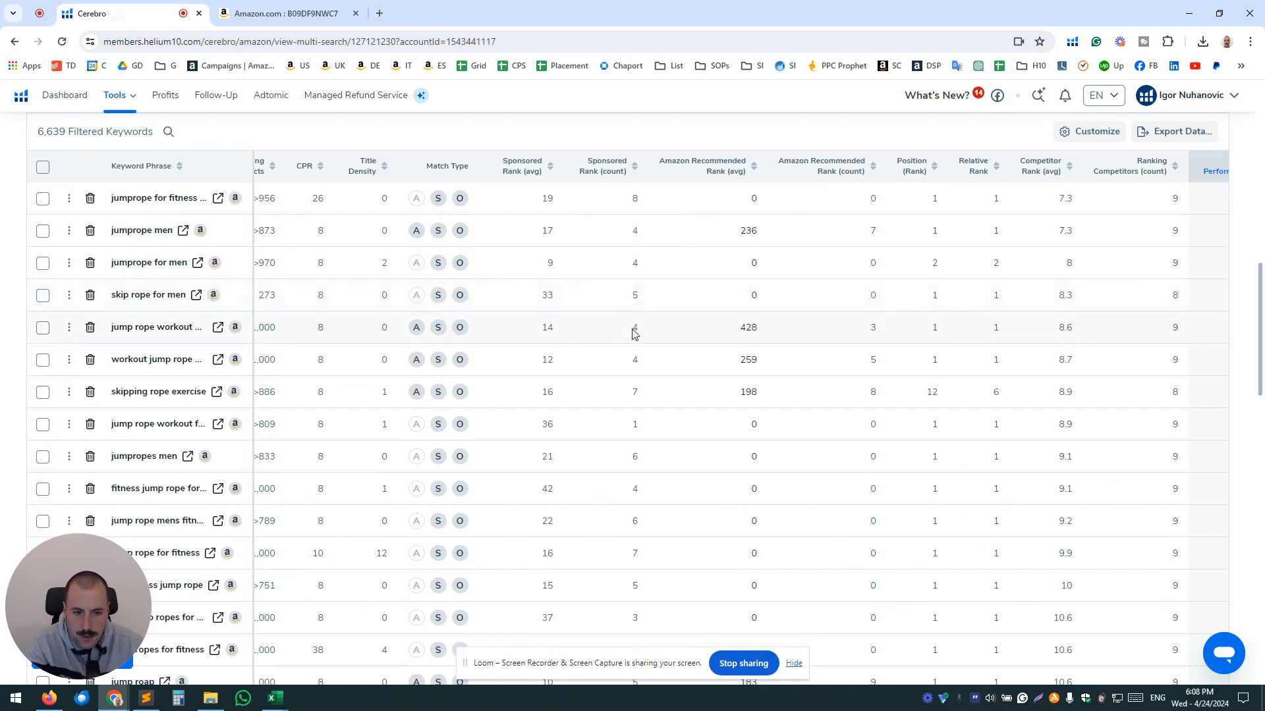
mouse_move(635, 361)
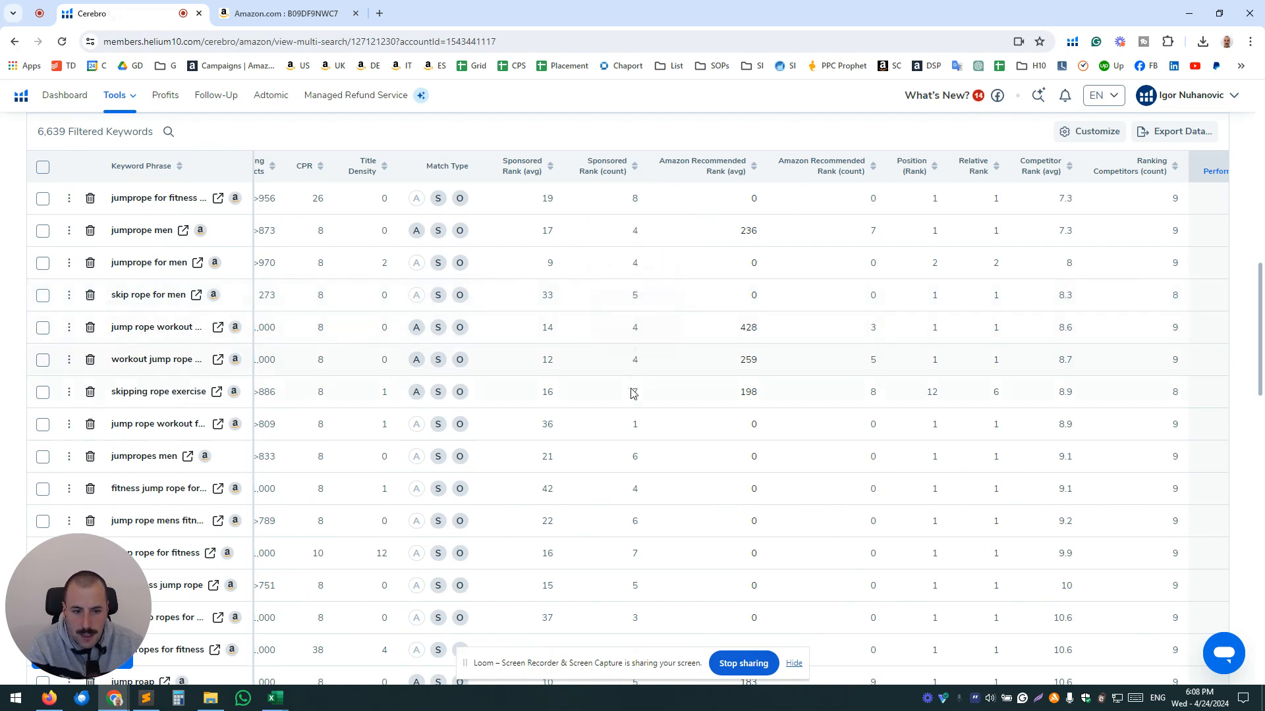
mouse_move(636, 391)
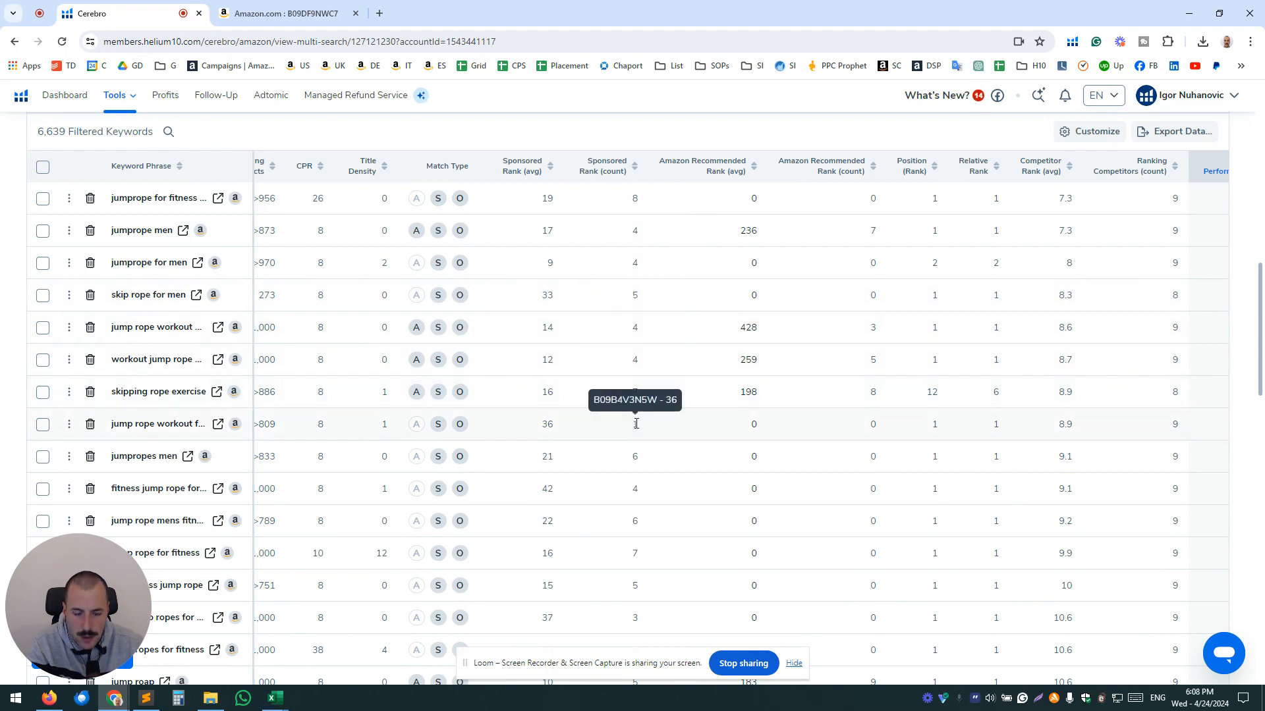
mouse_move(636, 453)
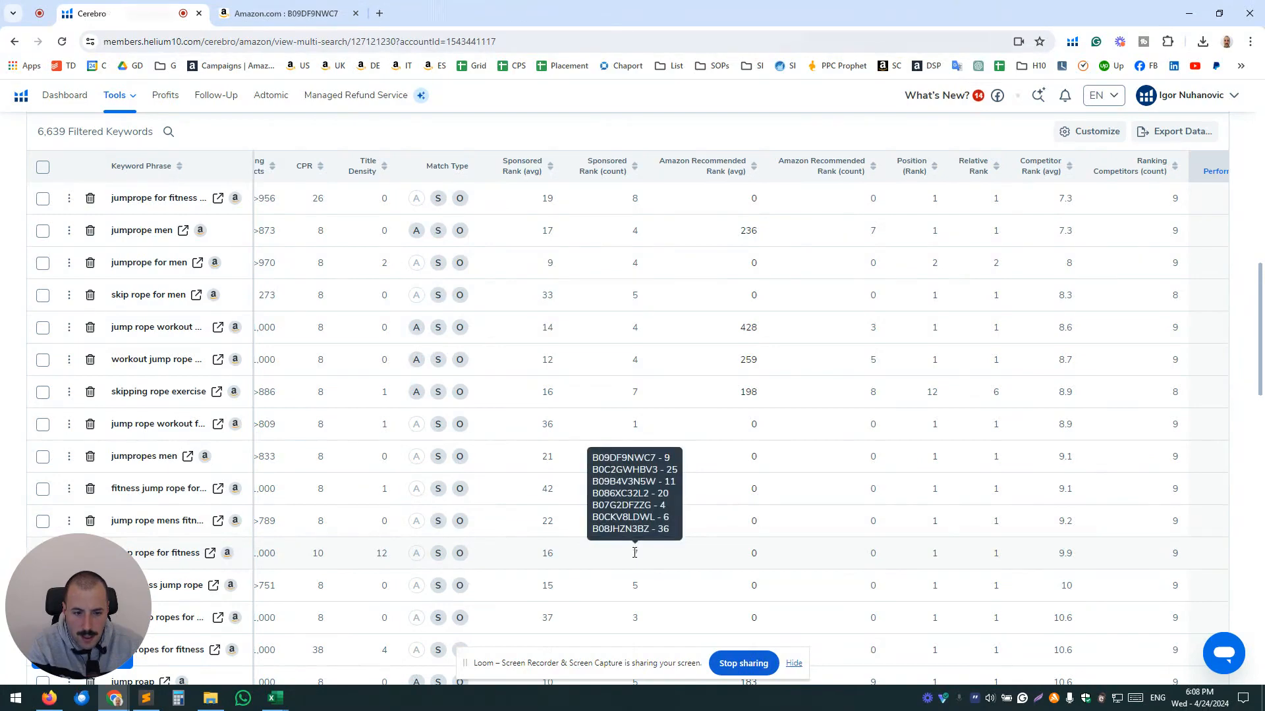
mouse_move(634, 599)
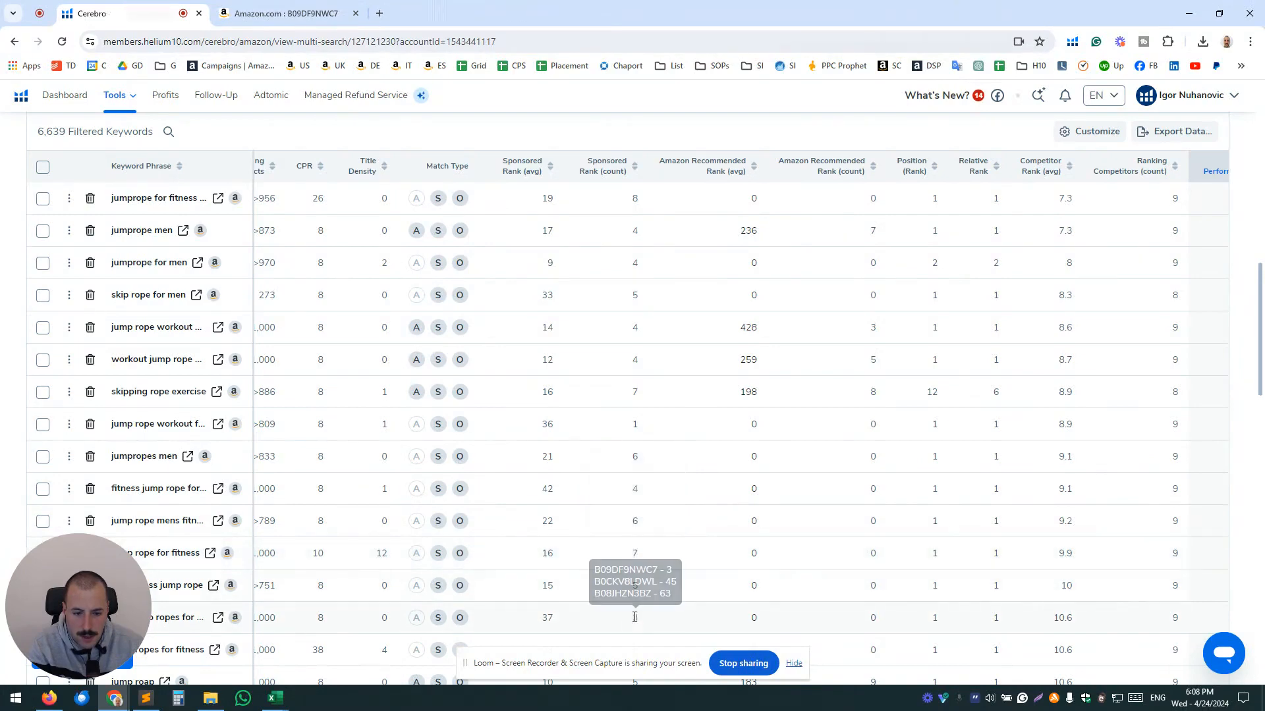
mouse_move(637, 196)
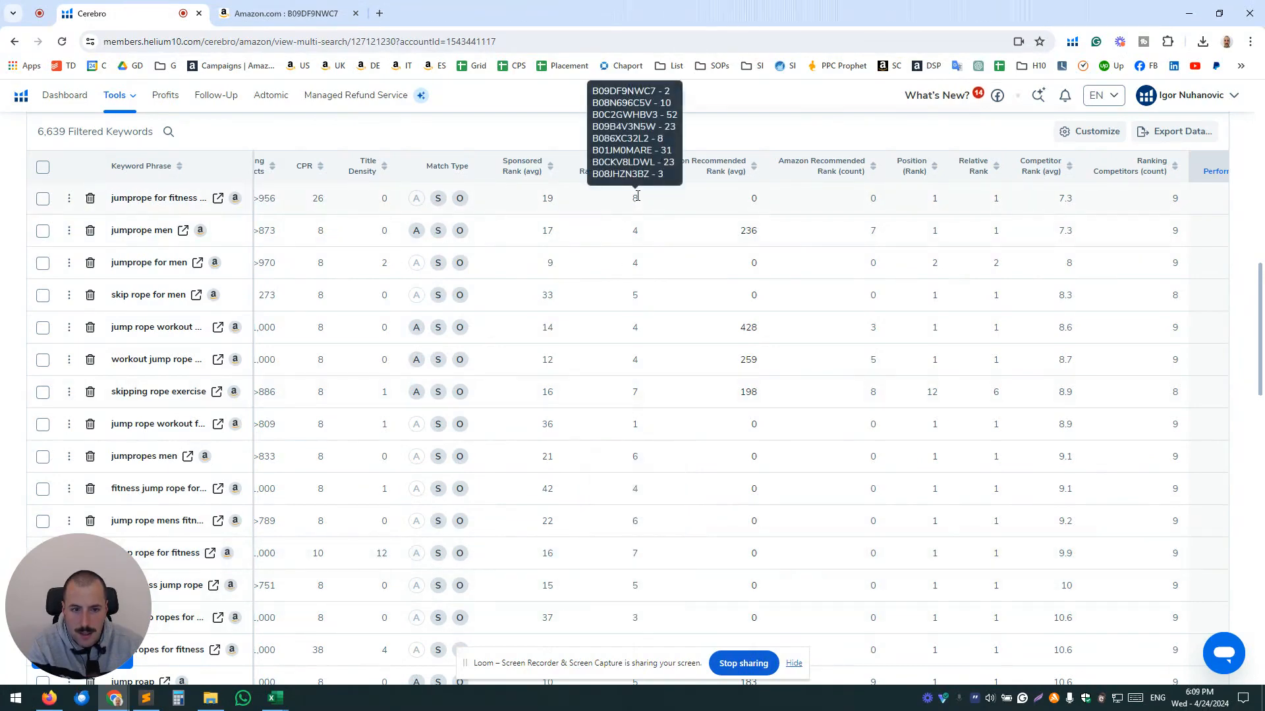
scroll(593, 356, "left", 8)
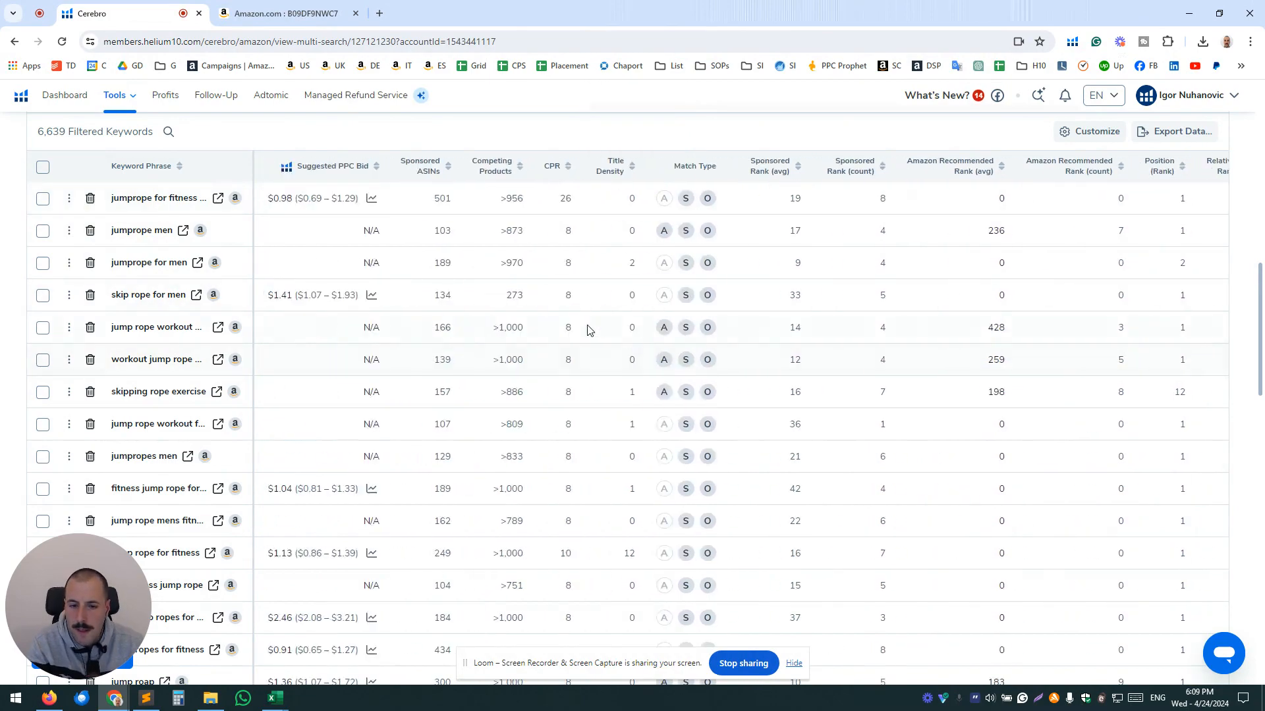
Review the available filter options and compare them with the columns of the sponsored keyword results.
scroll(856, 277, "up", 10)
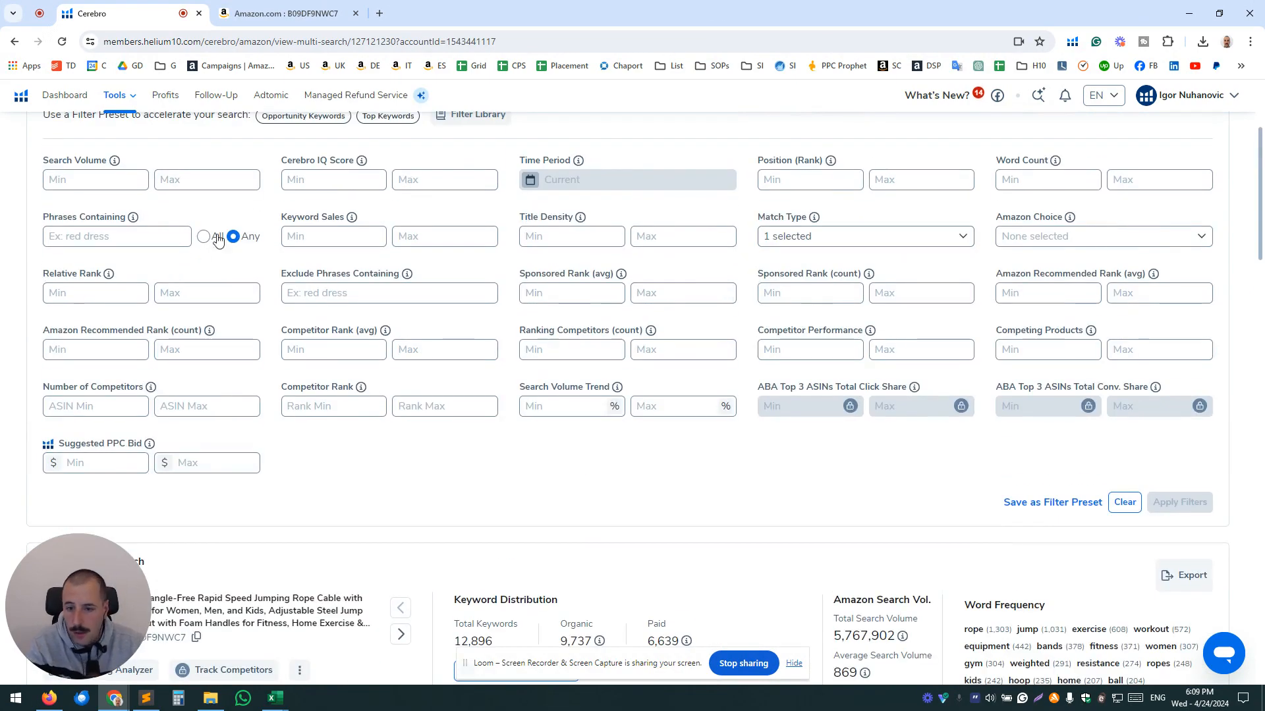
scroll(402, 235, "up", 1)
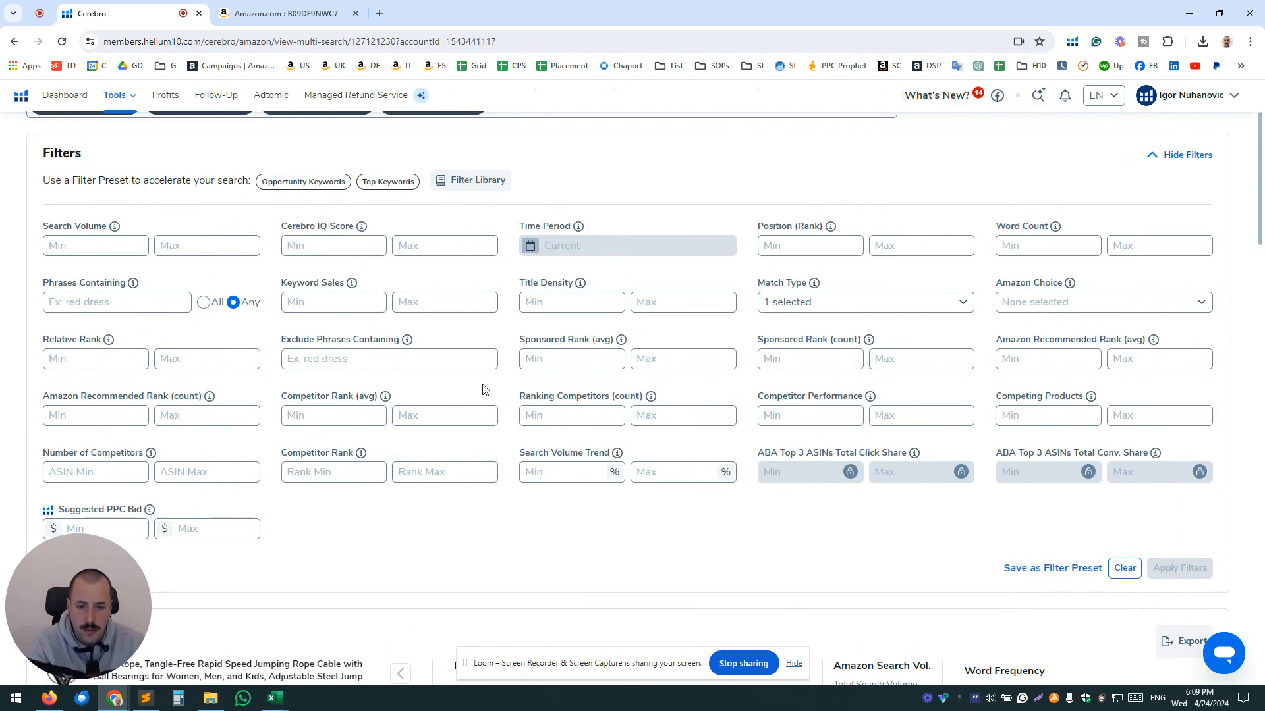
scroll(512, 385, "down", 9)
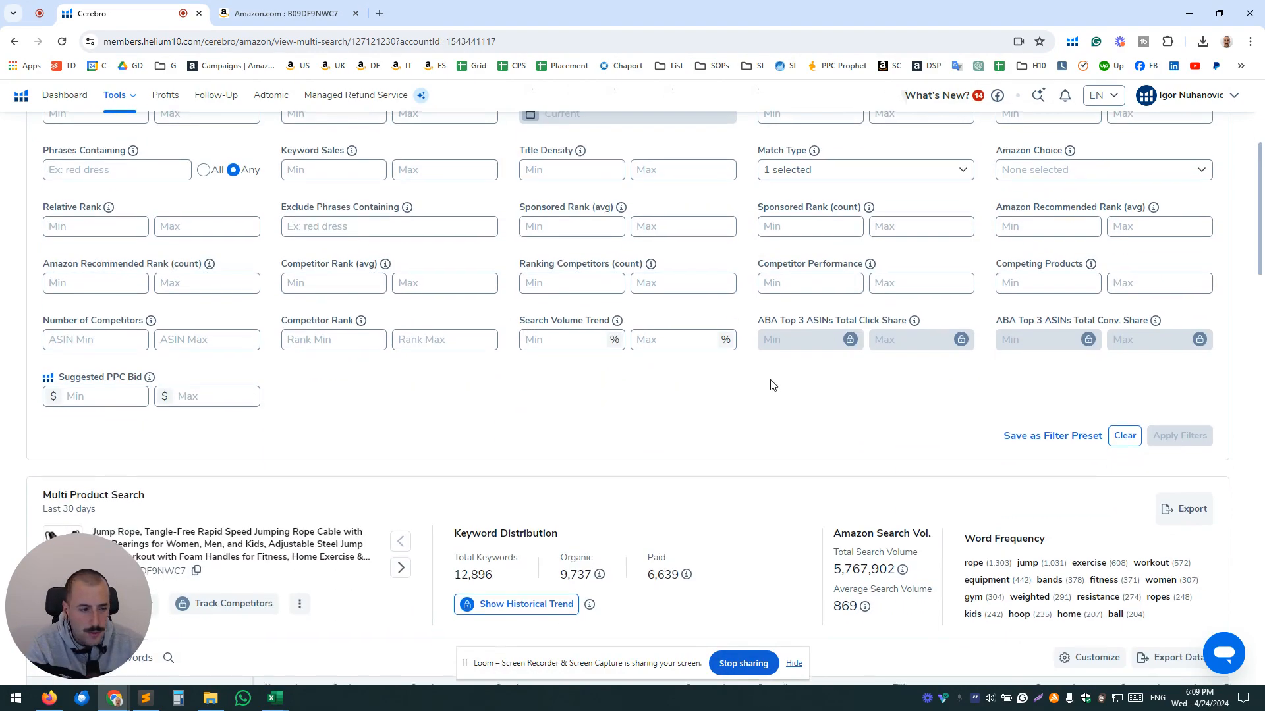
scroll(894, 357, "right", 9)
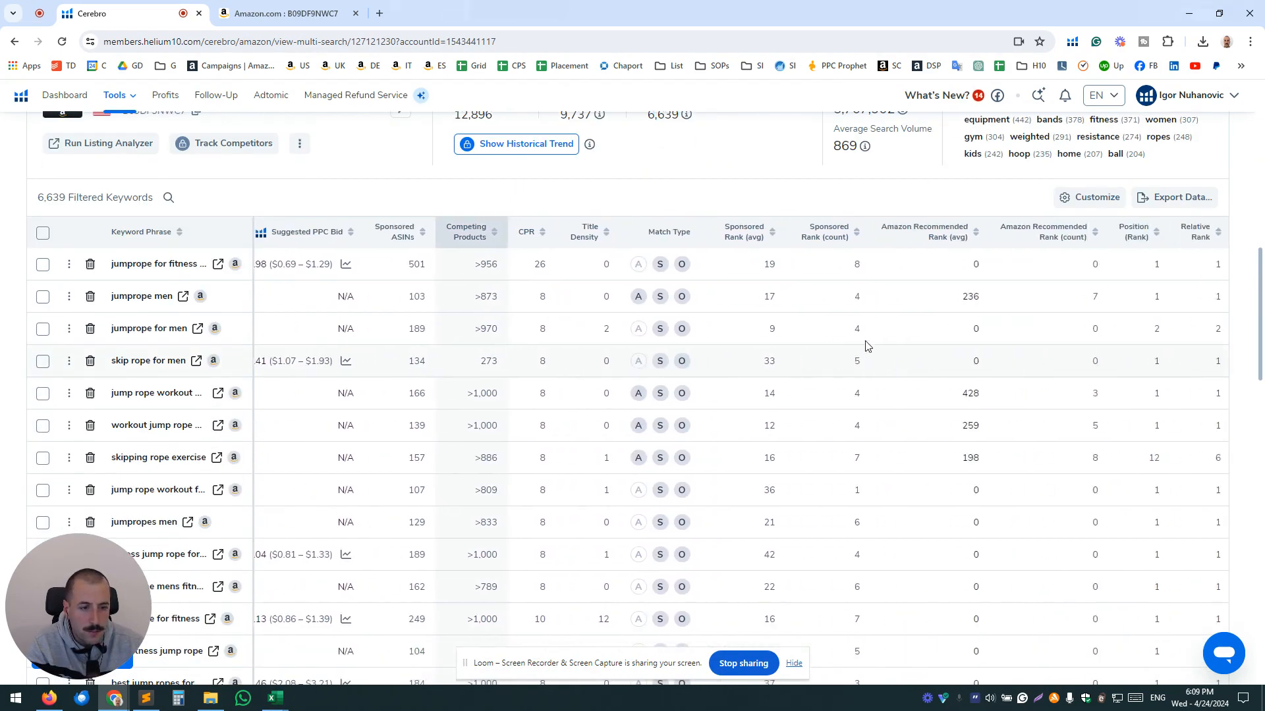
scroll(886, 338, "left", 9)
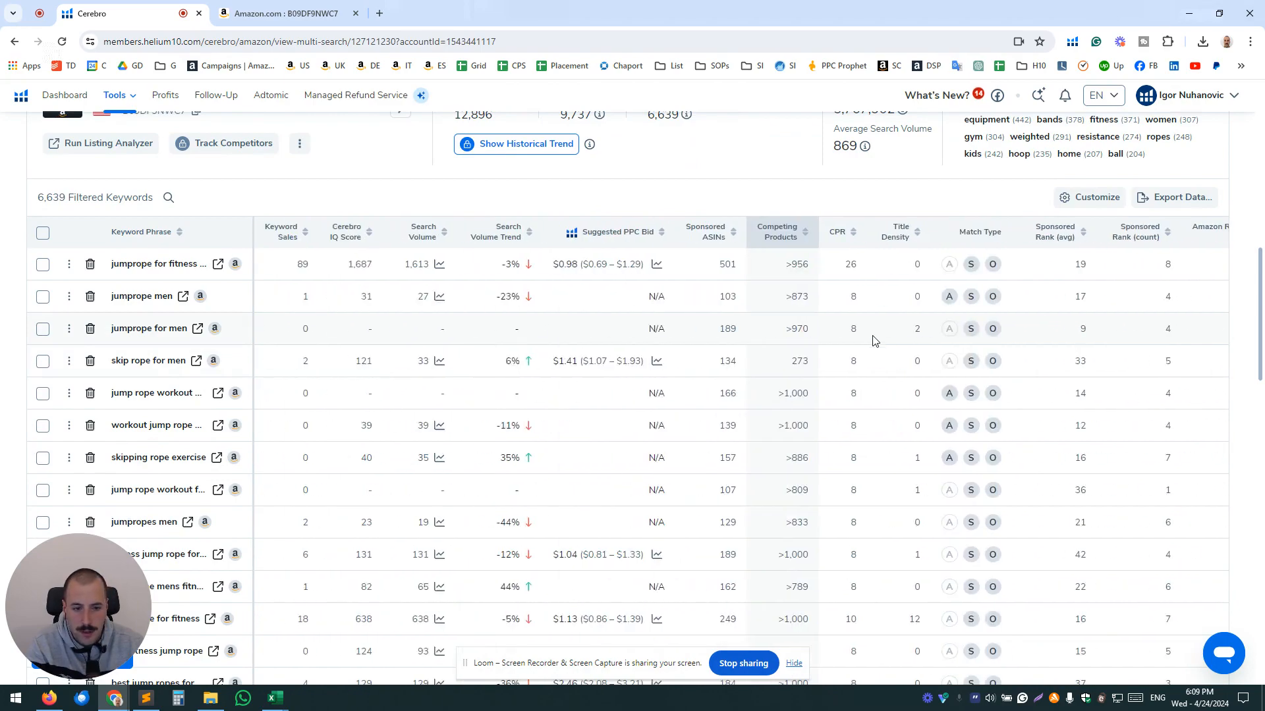
scroll(730, 212, "up", 7)
scroll(730, 212, "up", 5)
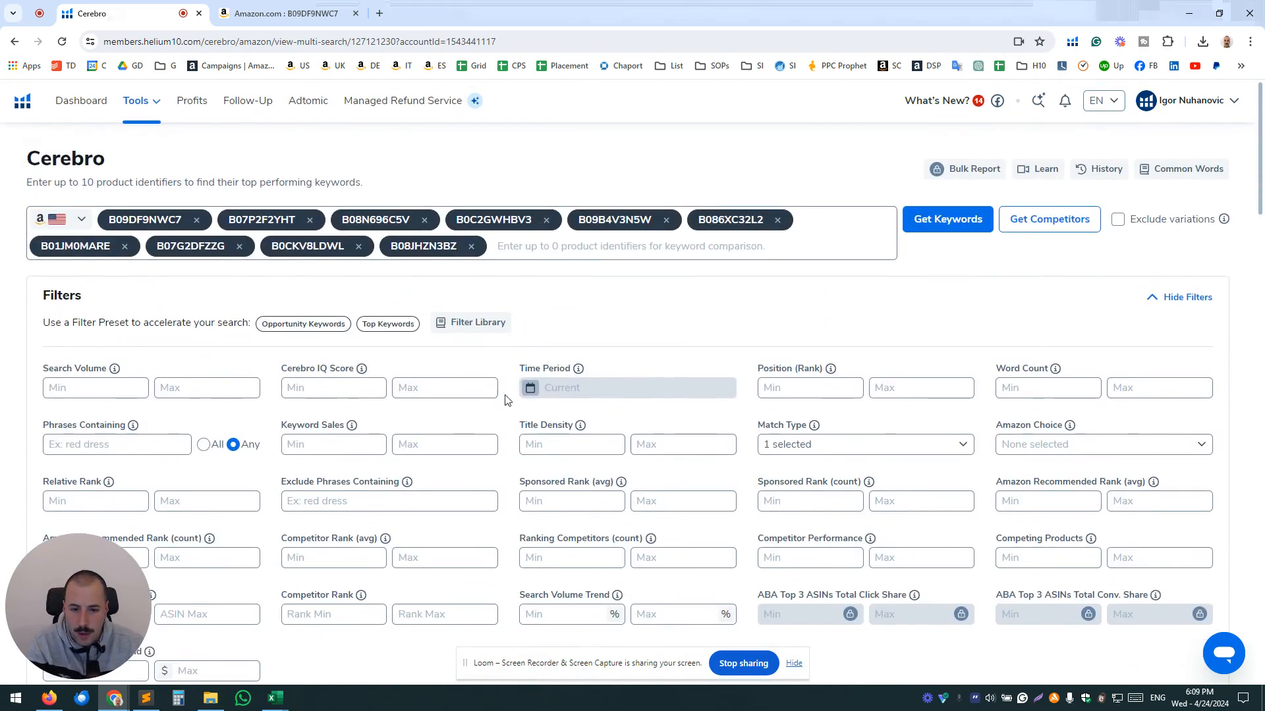
View the Frequently Bought Together products for B09DF9NWC7 from the Multi Product Search summary, and close the list.
scroll(488, 282, "down", 7)
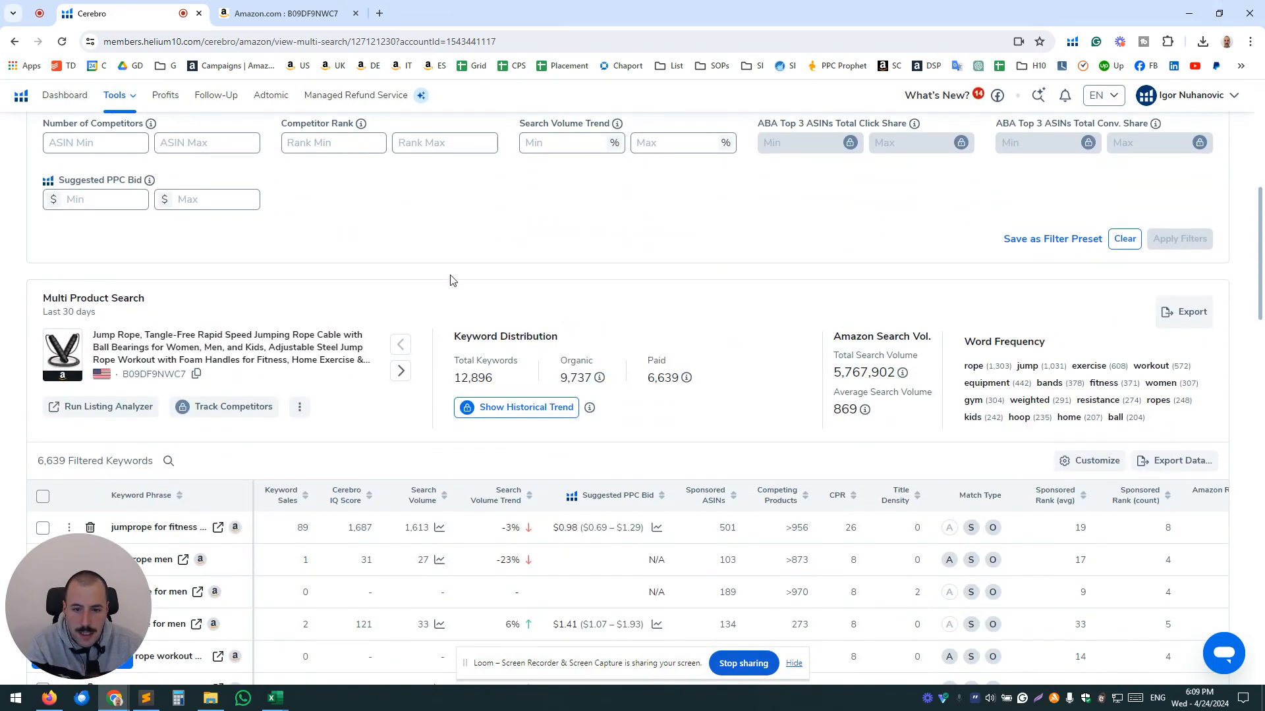
scroll(432, 261, "down", 1)
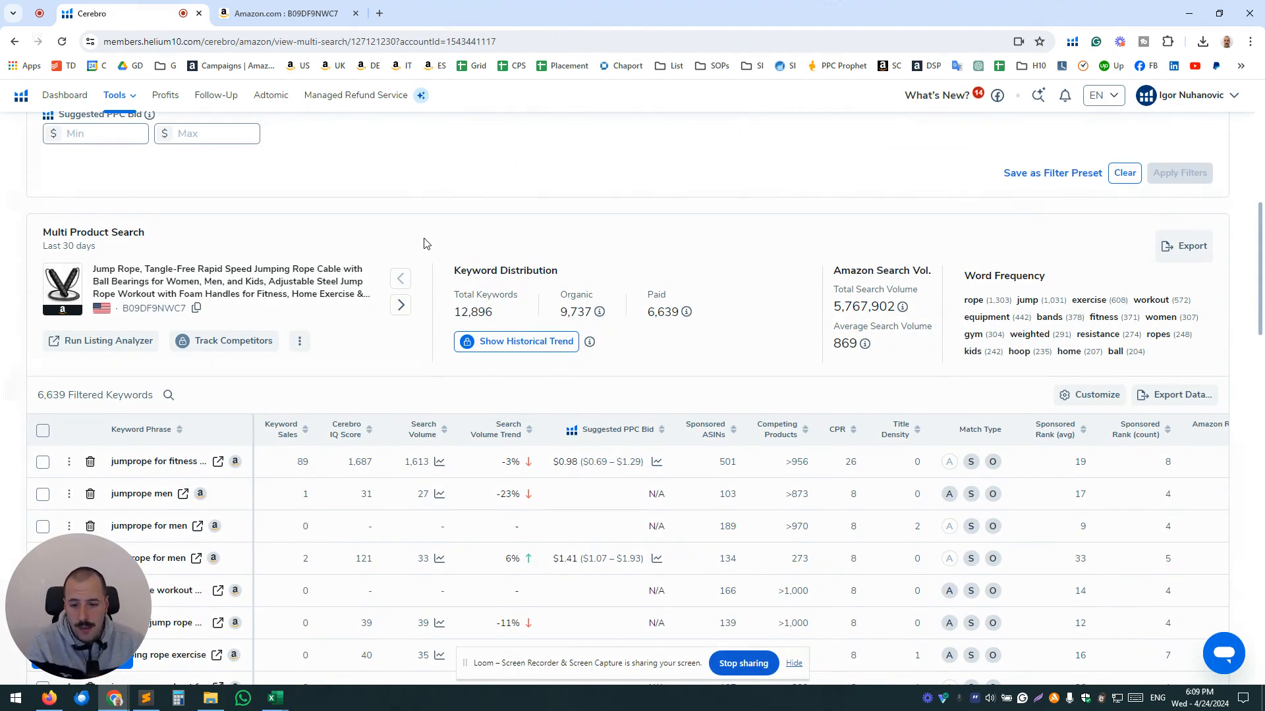
left_click(299, 341)
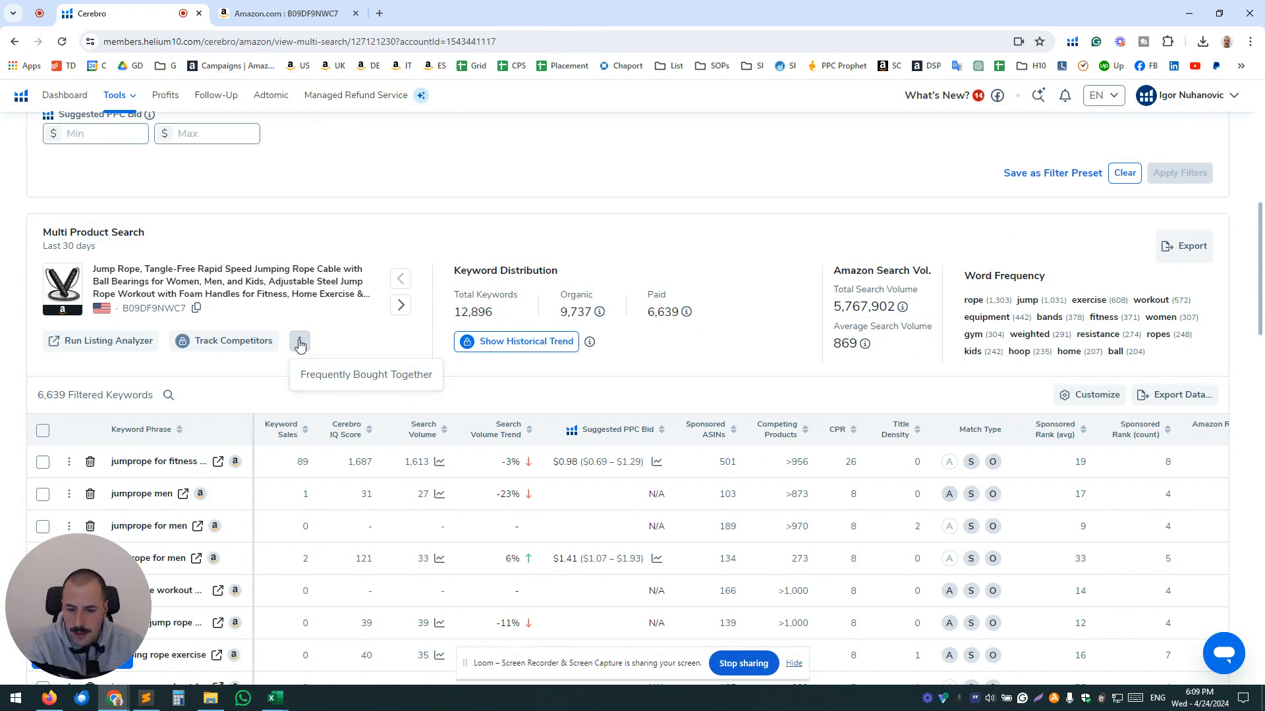
left_click(300, 342)
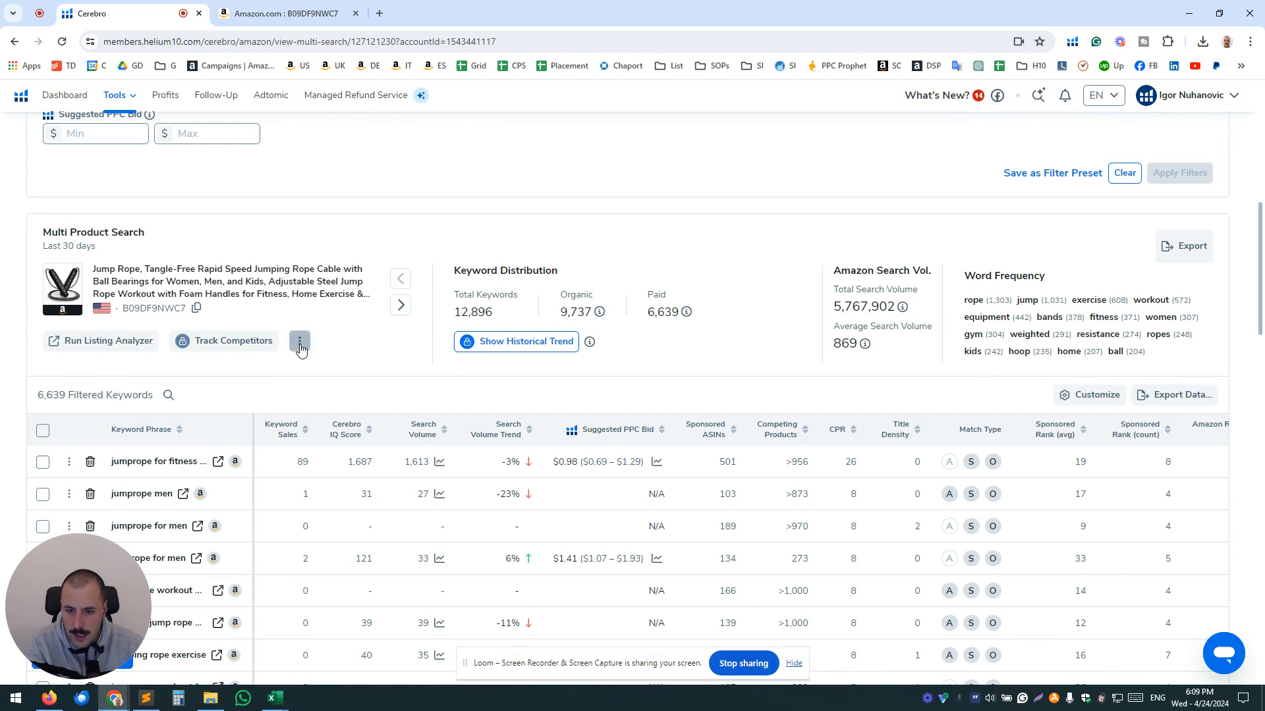
left_click(301, 342)
left_click(361, 376)
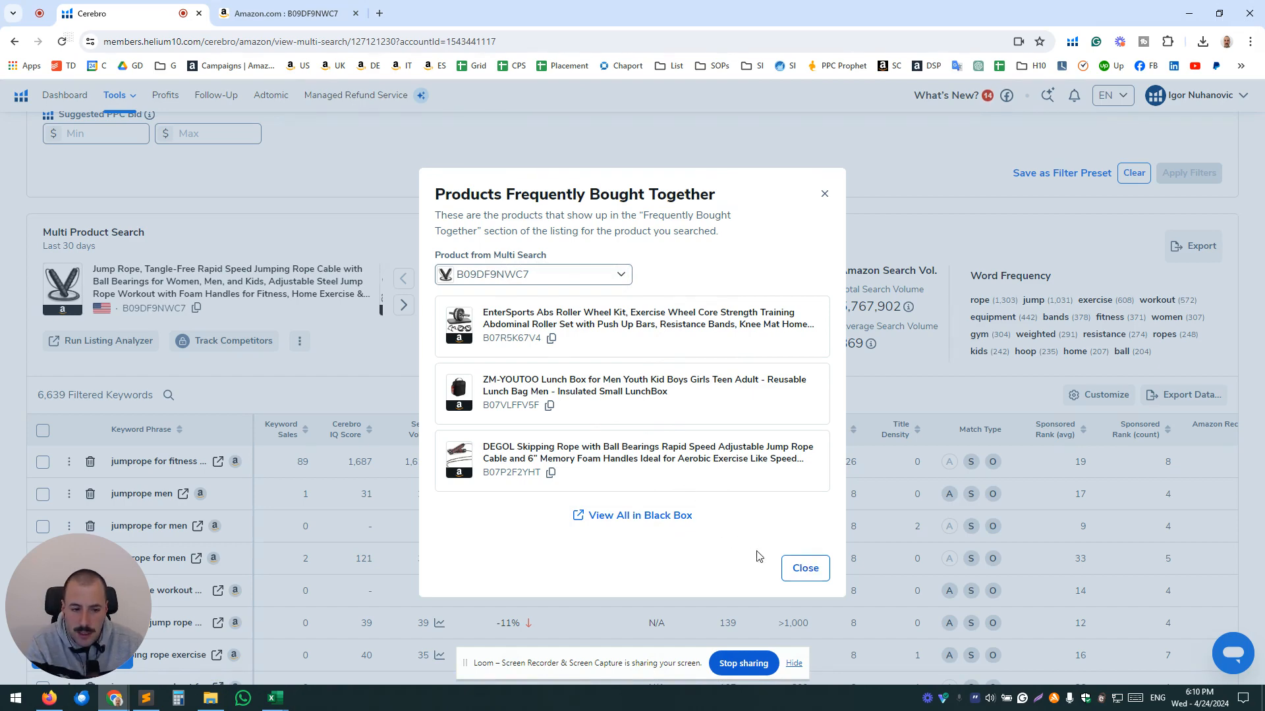
left_click(266, 233)
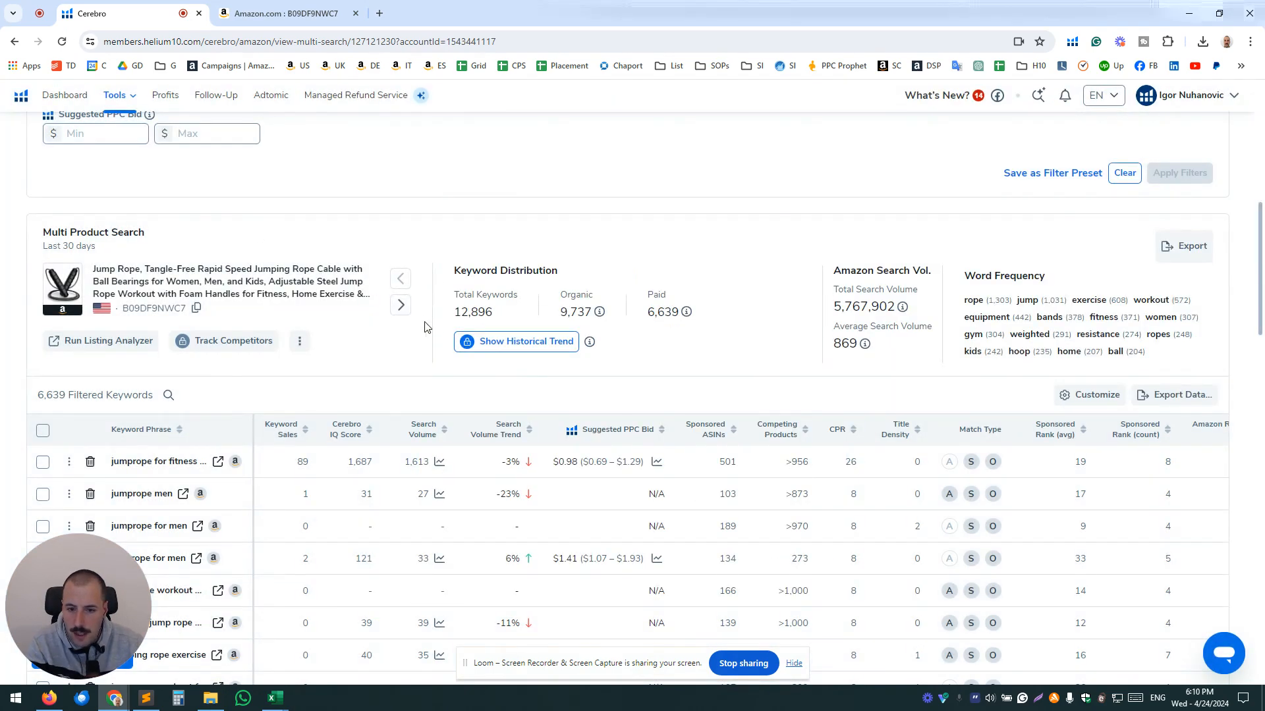
Switch the Multi Product Search summary to B07P2F2YHT, bring up its Frequently Bought Together list, and close it.
left_click(402, 306)
left_click(402, 307)
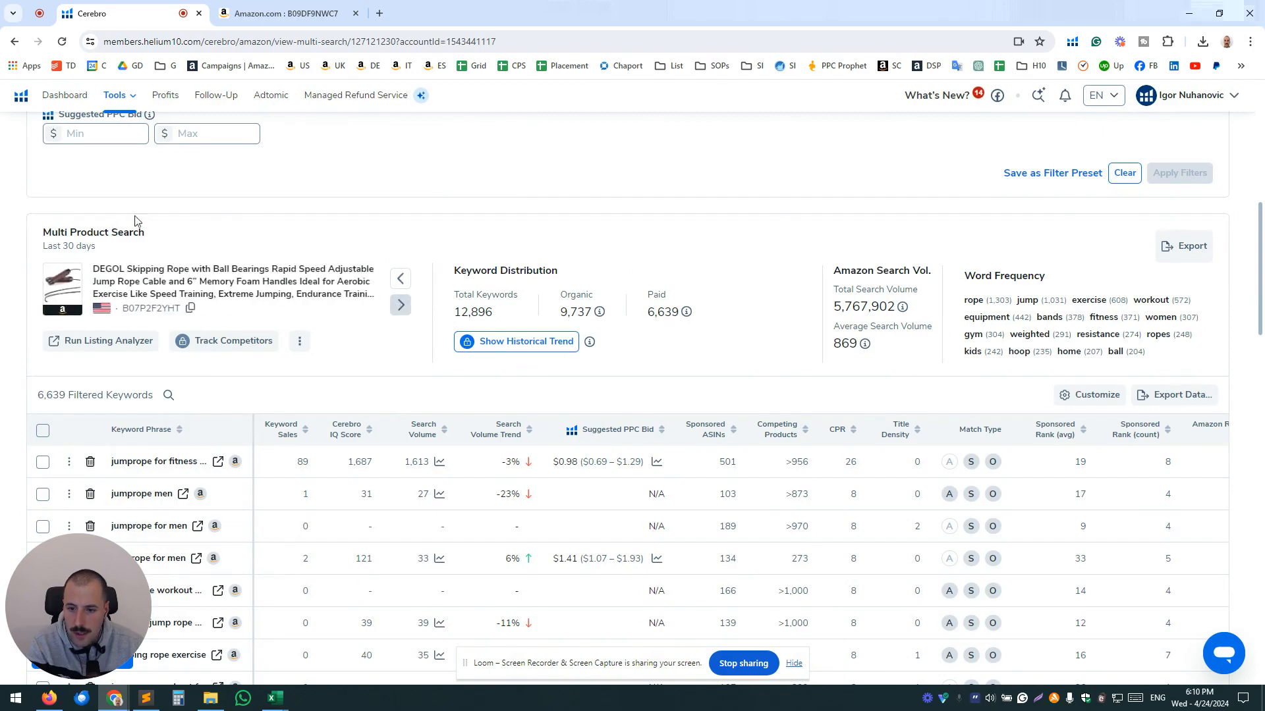
scroll(646, 155, "up", 7)
scroll(621, 207, "down", 8)
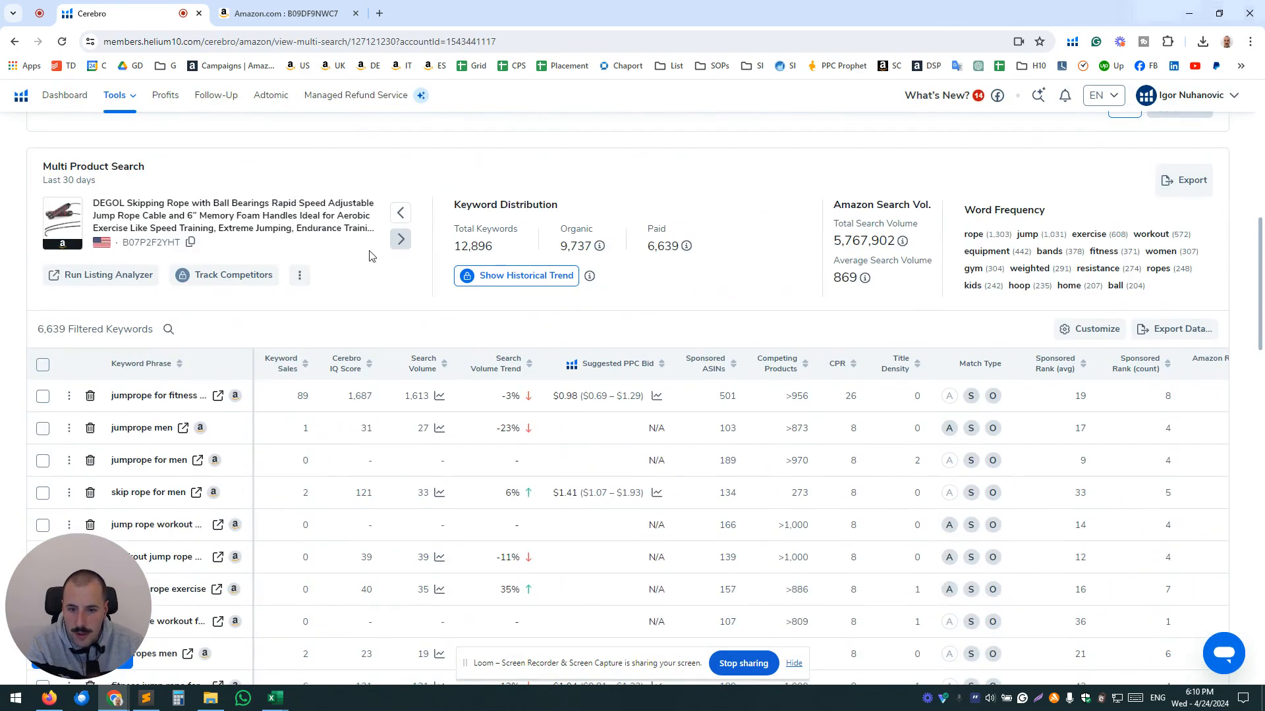
left_click(299, 278)
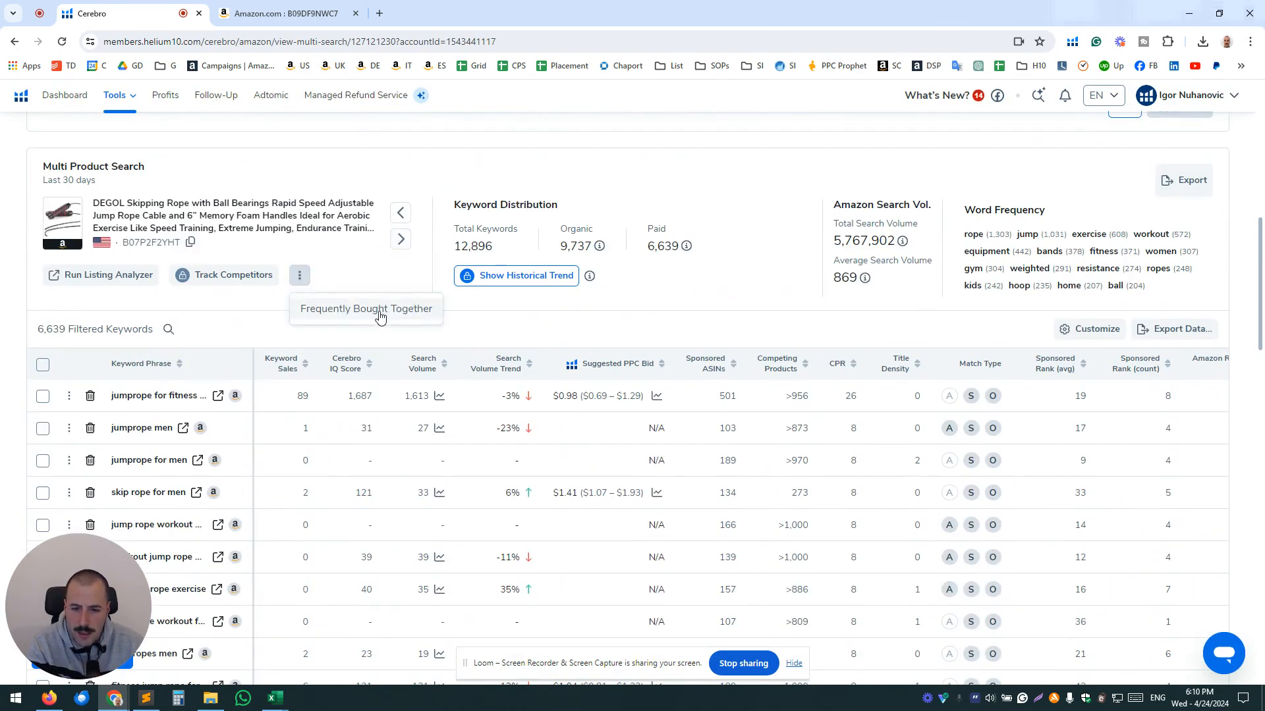
left_click(380, 315)
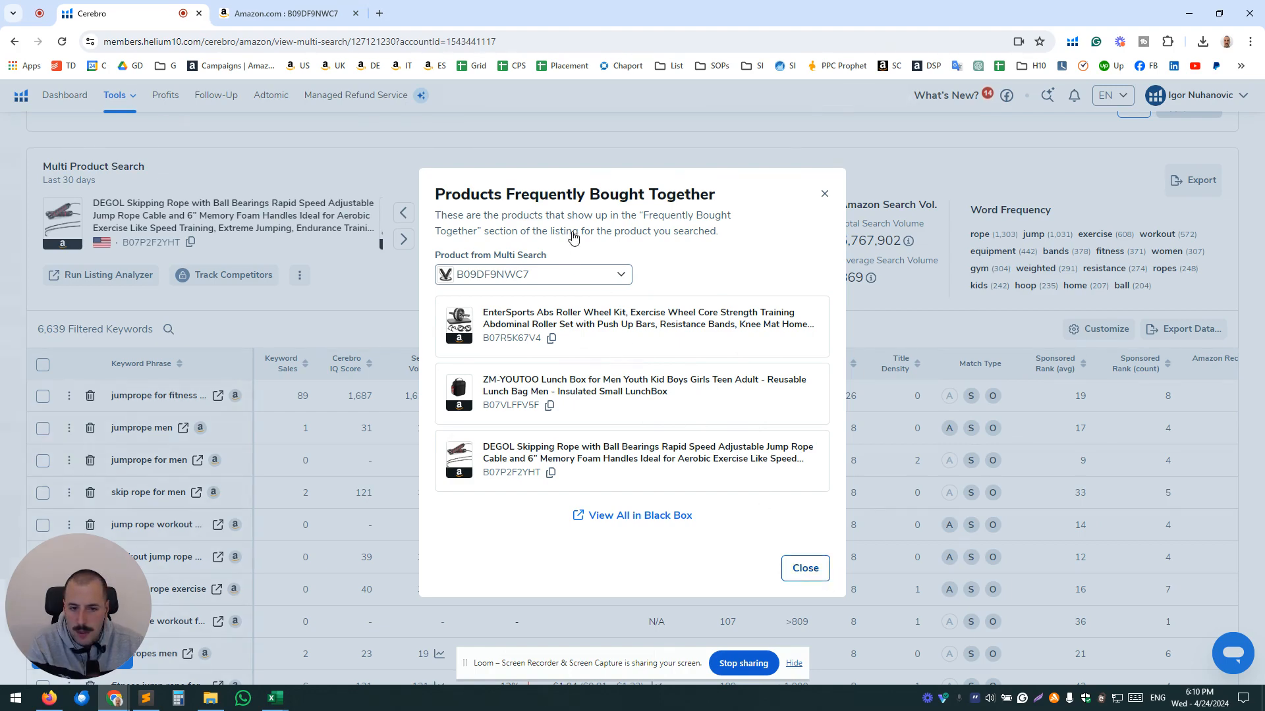
left_click(806, 569)
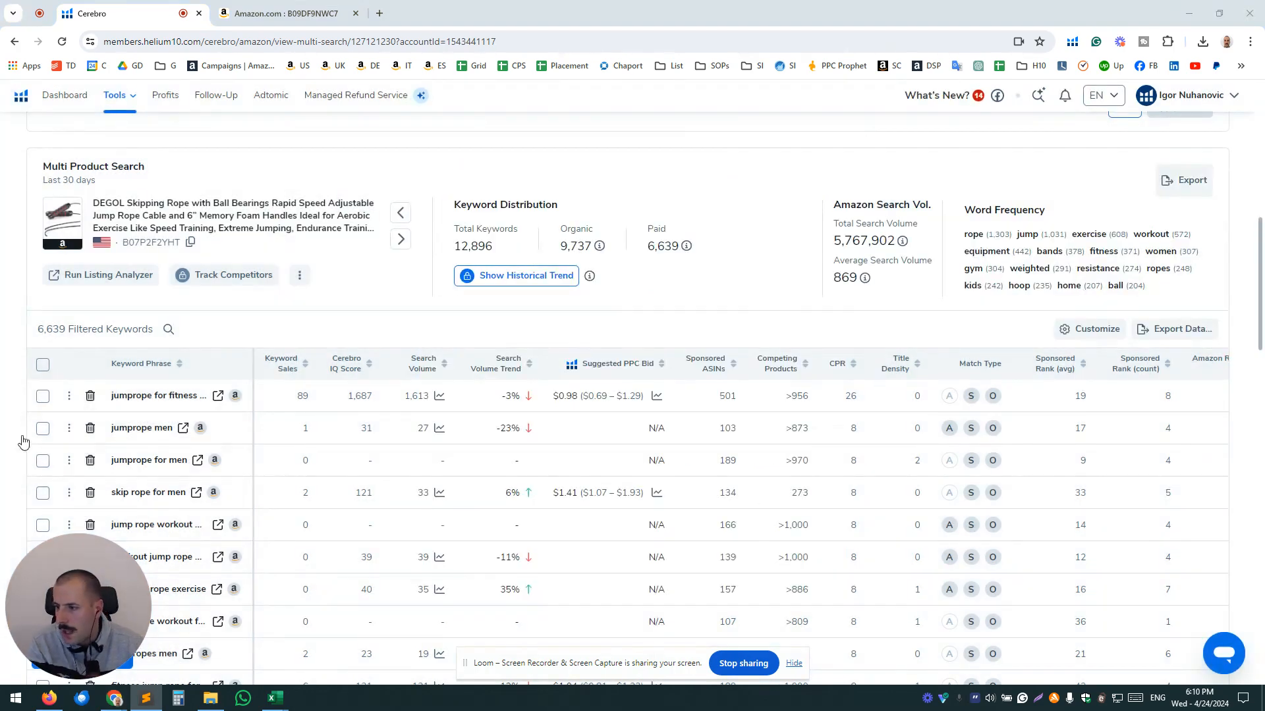
Clear all keyword filters, including the Match Type selection.
scroll(725, 330, "up", 8)
scroll(712, 334, "up", 2)
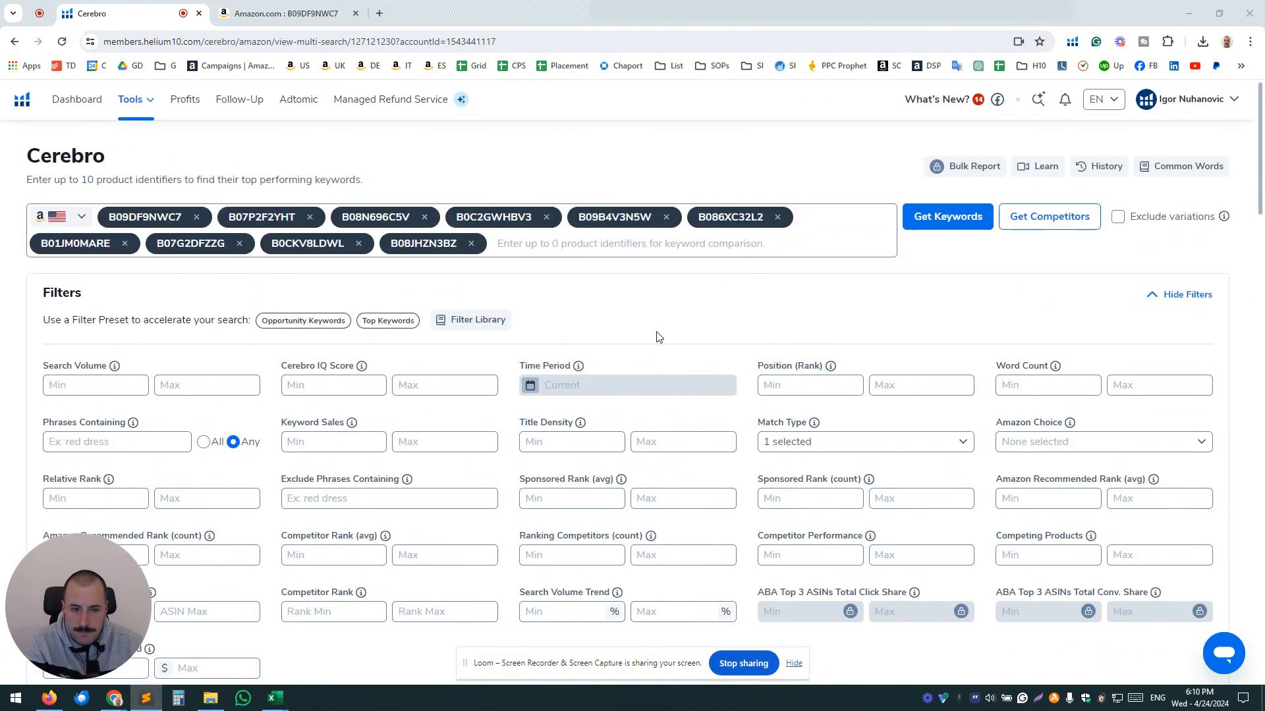
scroll(666, 294, "down", 3)
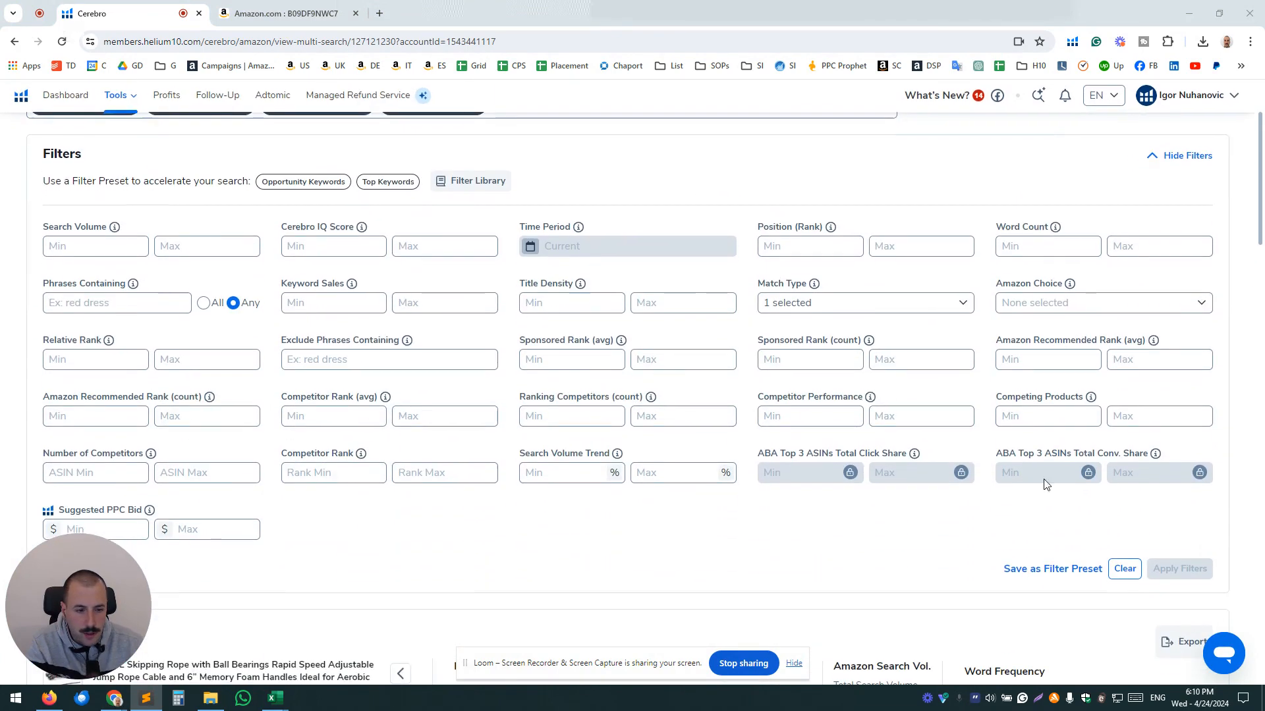
left_click(1124, 579)
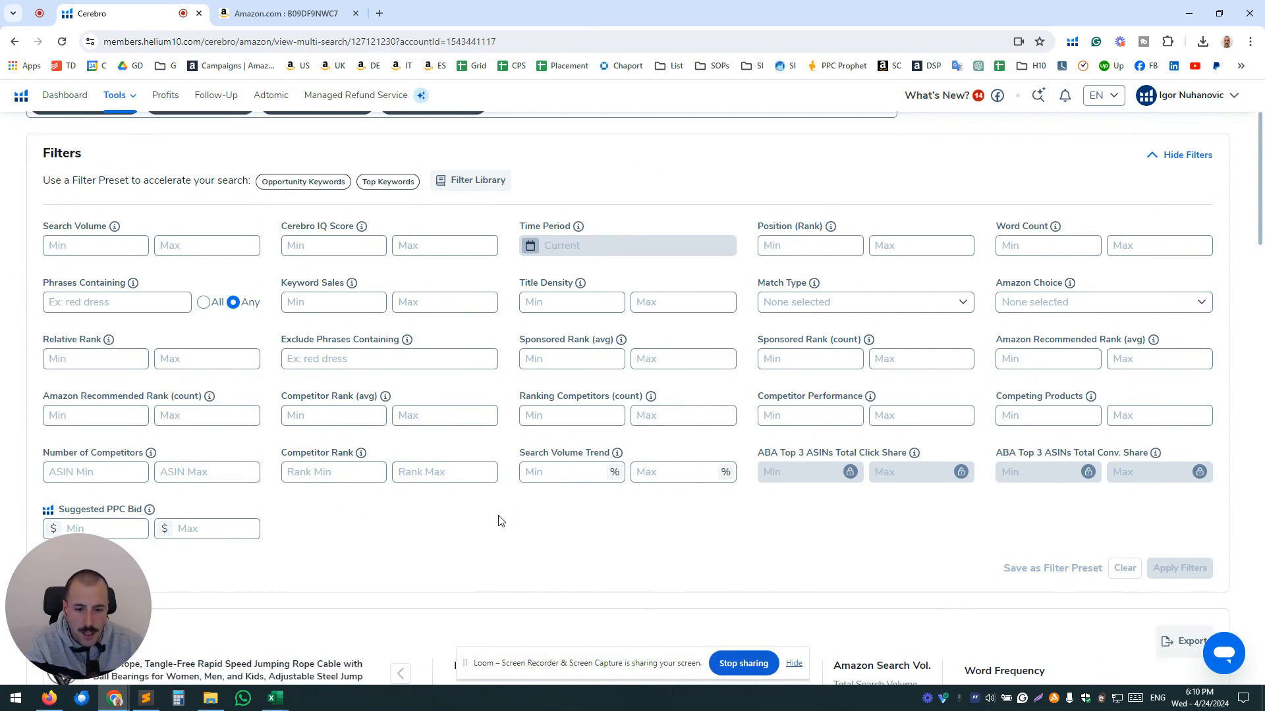
Apply the Top Keywords filter preset to the multi-product keyword results.
scroll(498, 521, "down", 1)
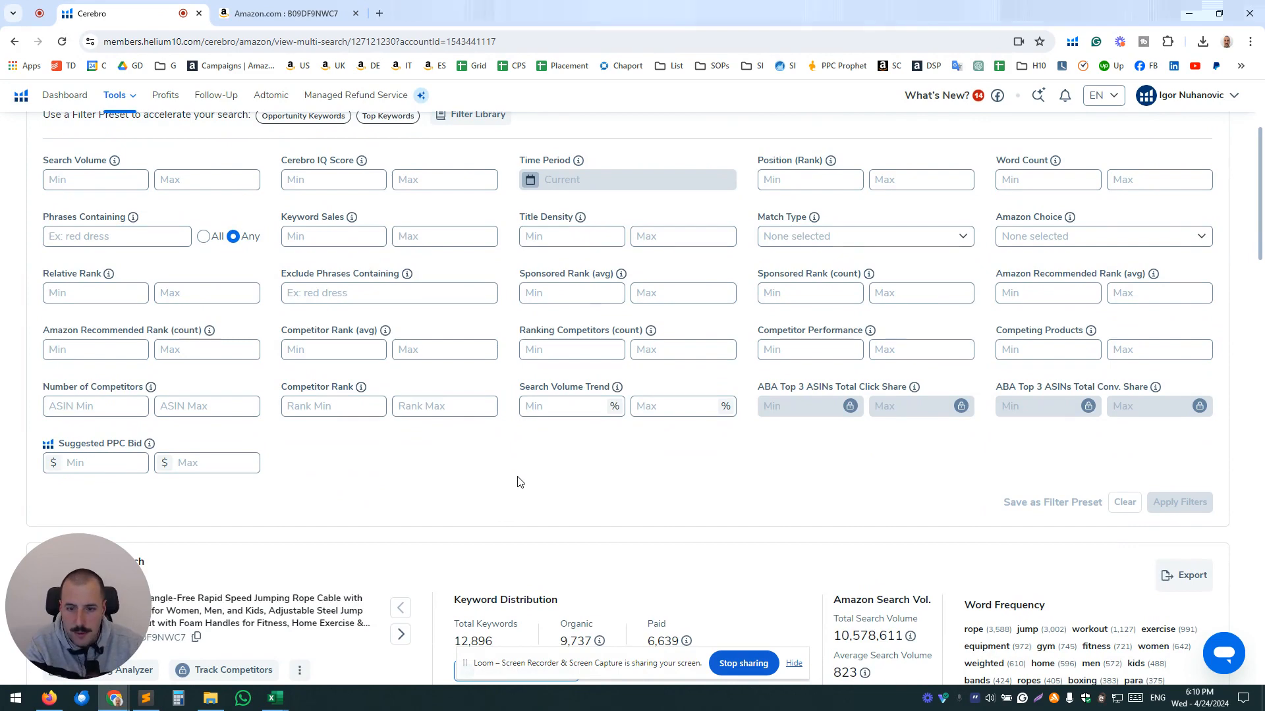
scroll(516, 485, "down", 2)
scroll(513, 359, "up", 5)
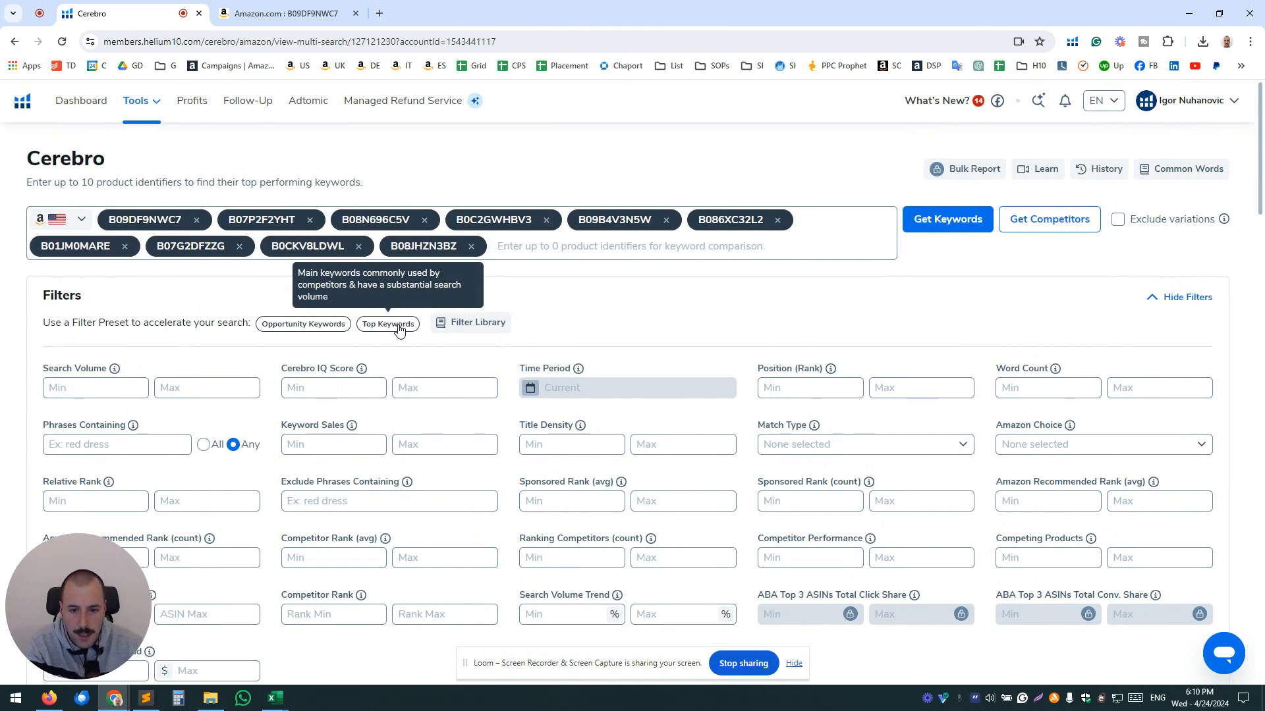
left_click(396, 325)
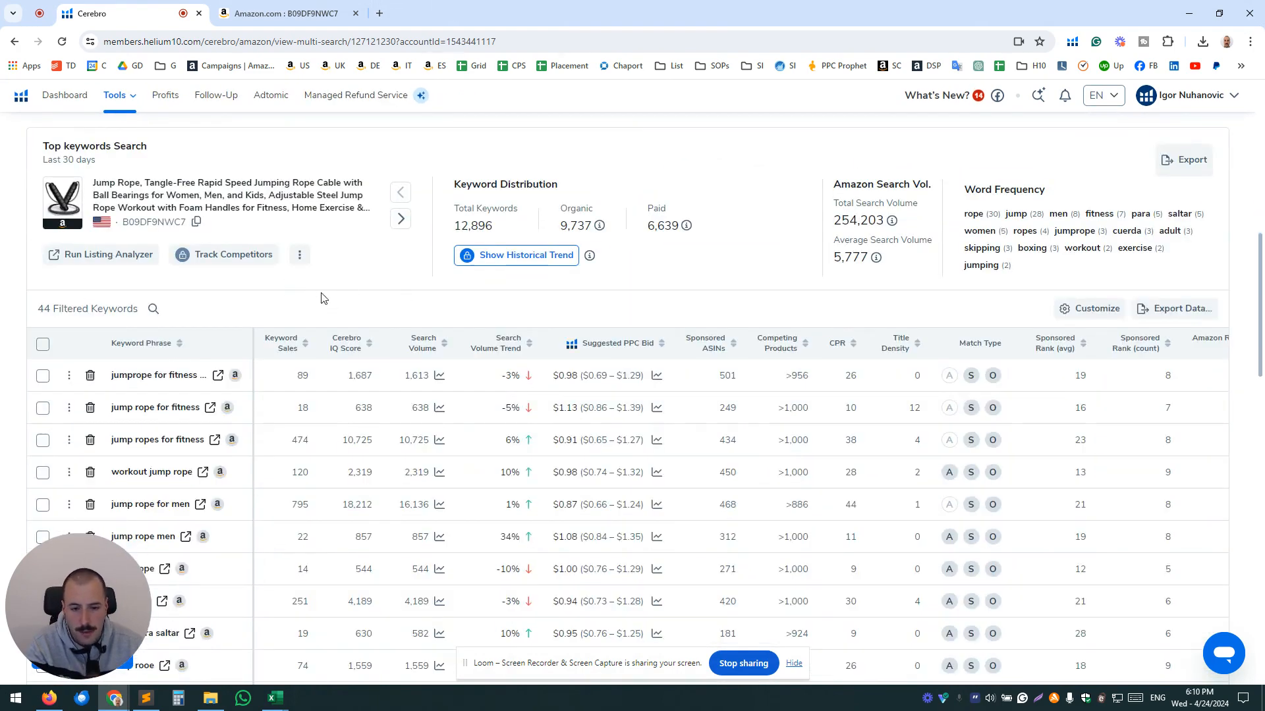
Review the Top Keywords results and compare them with the preset's Search Volume, Competitor Rank (avg) and Ranking Competitors (count) filter values.
scroll(460, 371, "down", 2)
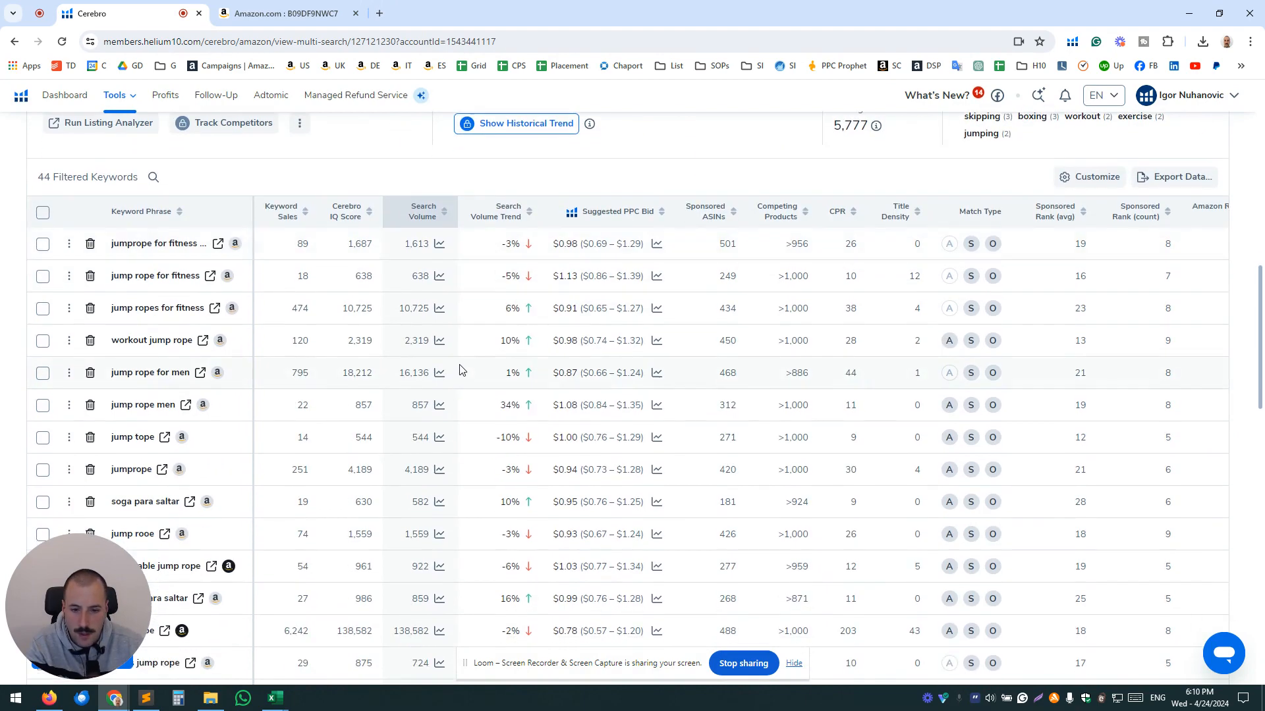
scroll(460, 370, "down", 15)
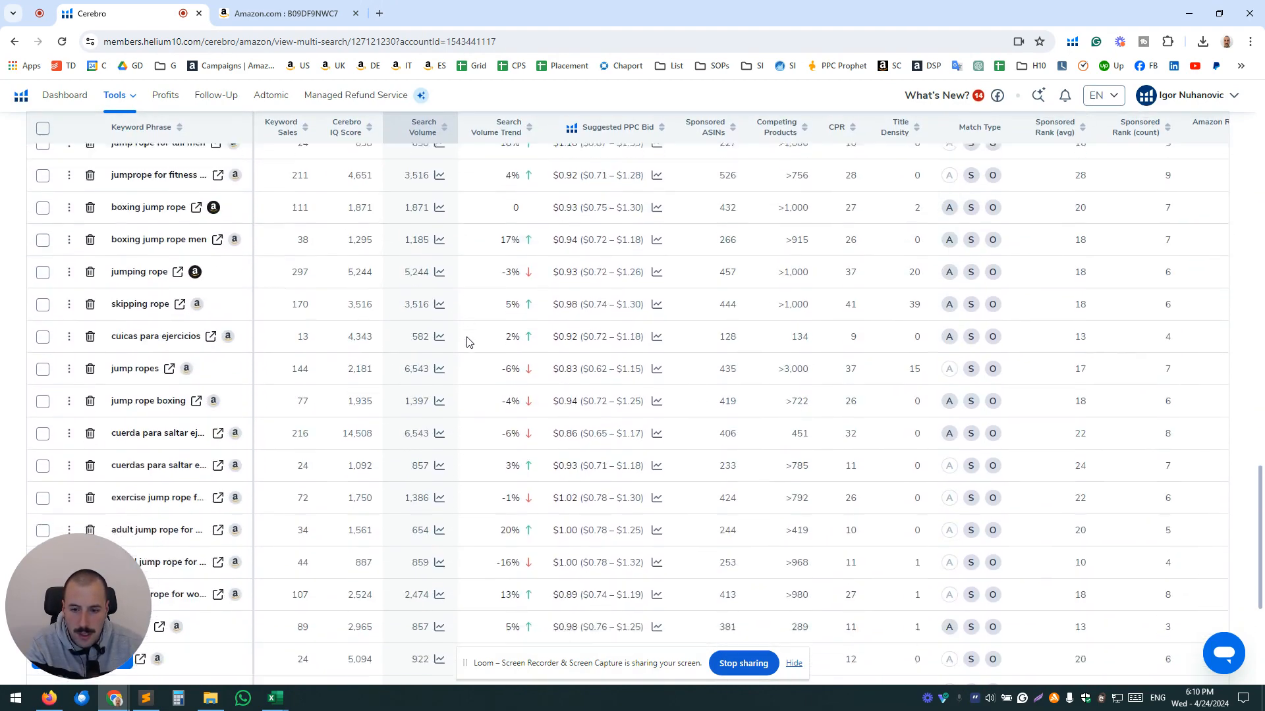
scroll(467, 342, "down", 5)
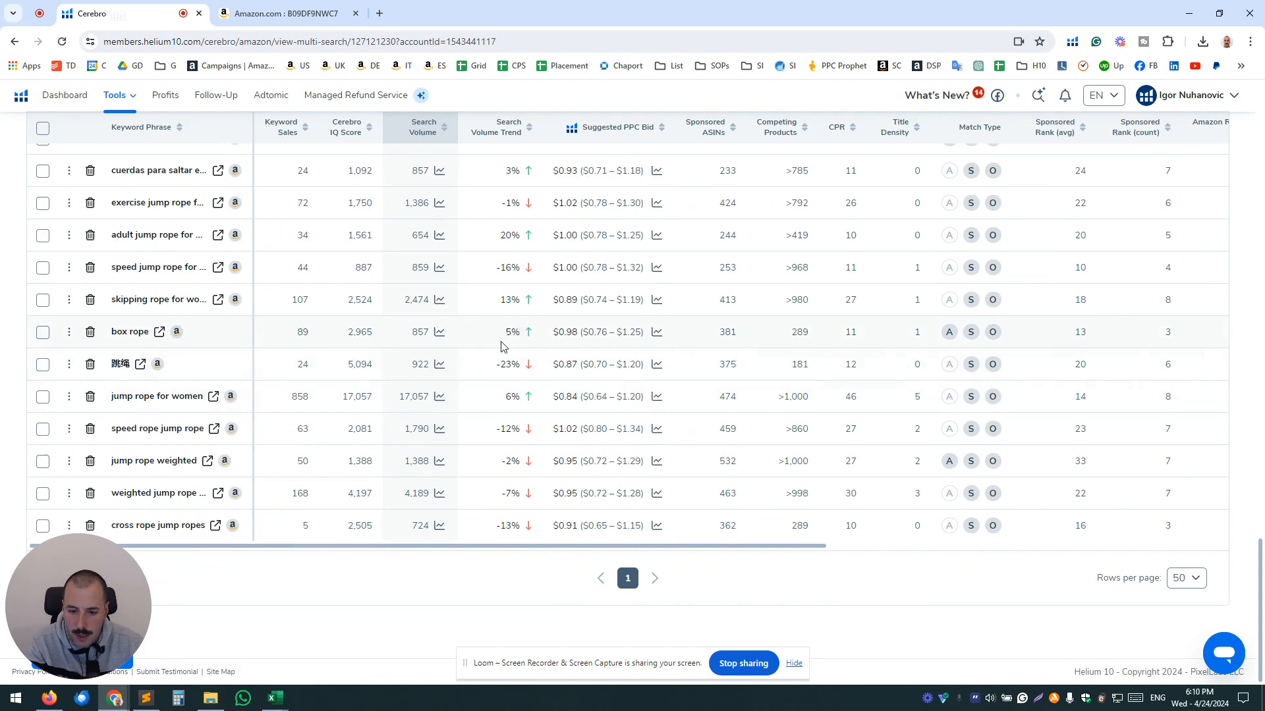
scroll(474, 329, "up", 3)
scroll(475, 314, "up", 10)
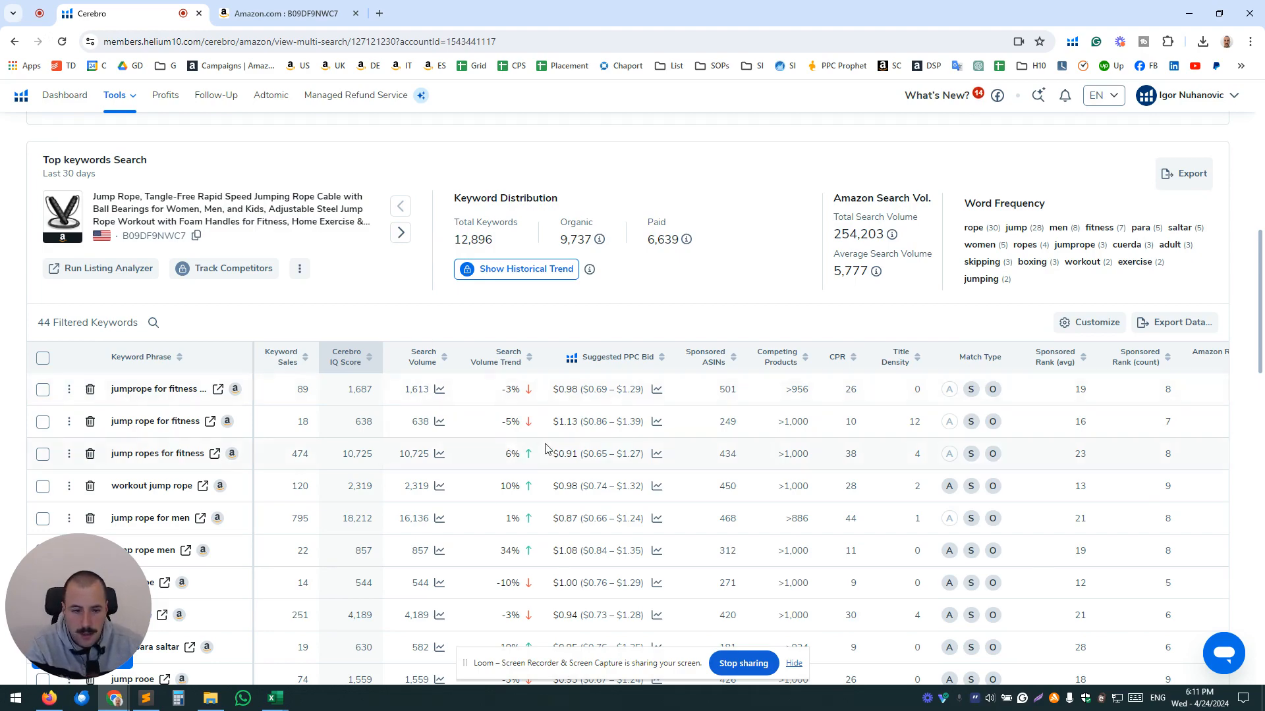
scroll(554, 446, "down", 3)
scroll(513, 408, "up", 10)
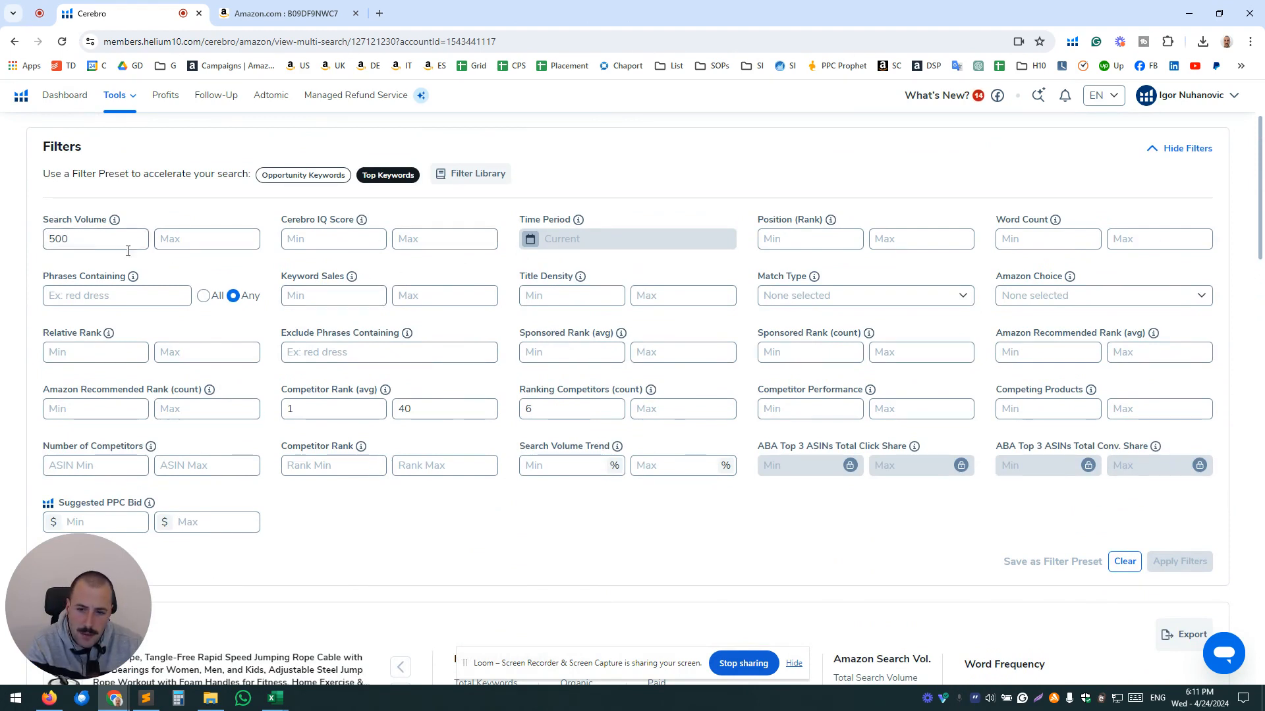
scroll(271, 313, "down", 1)
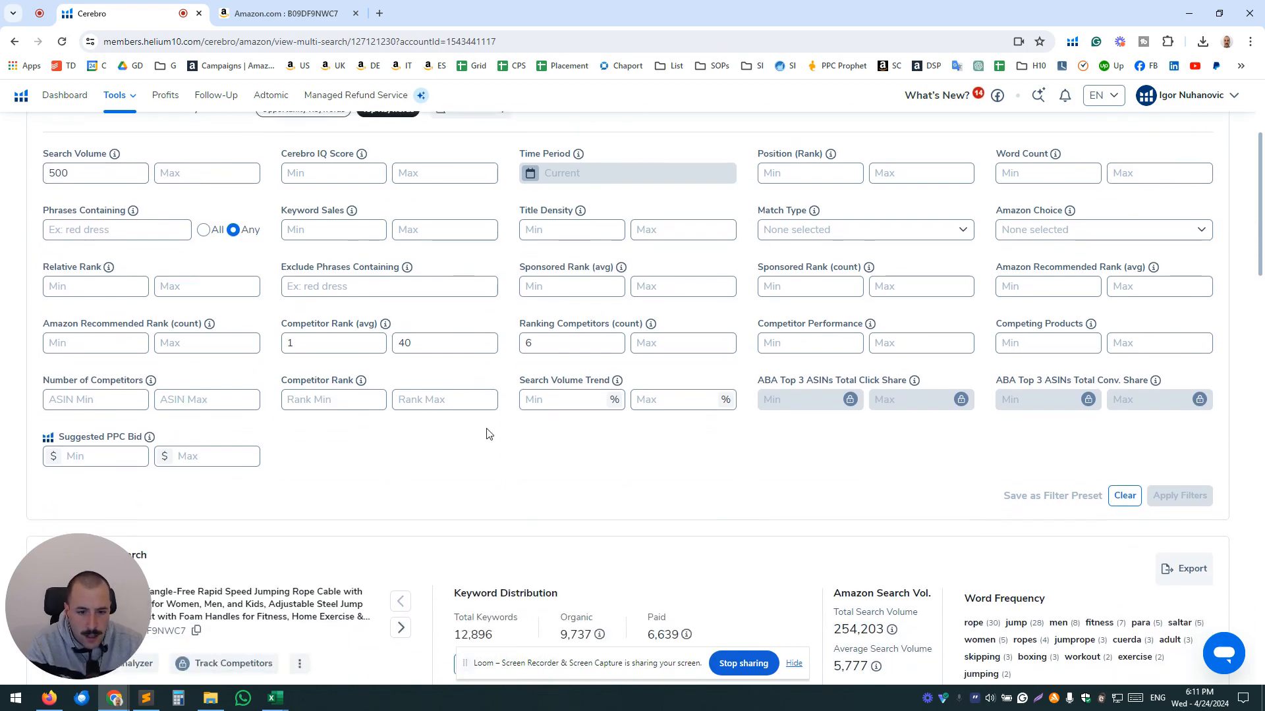
scroll(525, 309, "up", 3)
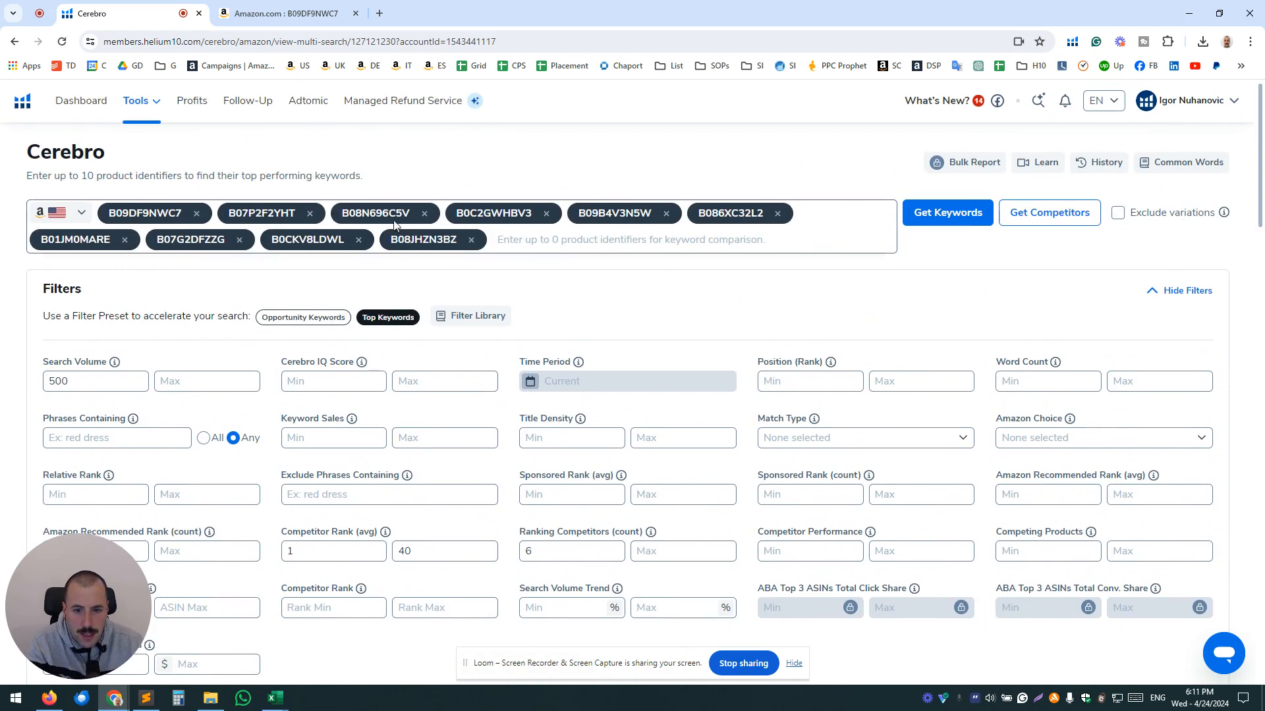
scroll(564, 376, "down", 3)
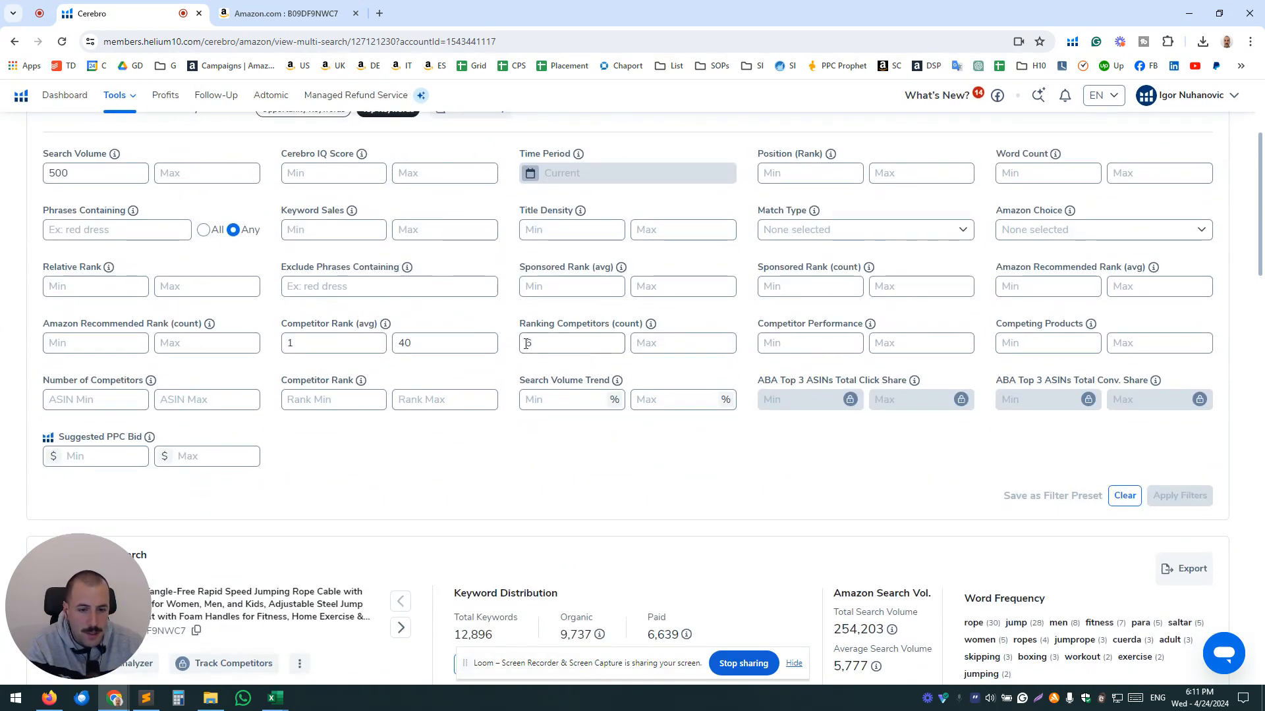
scroll(527, 349, "down", 8)
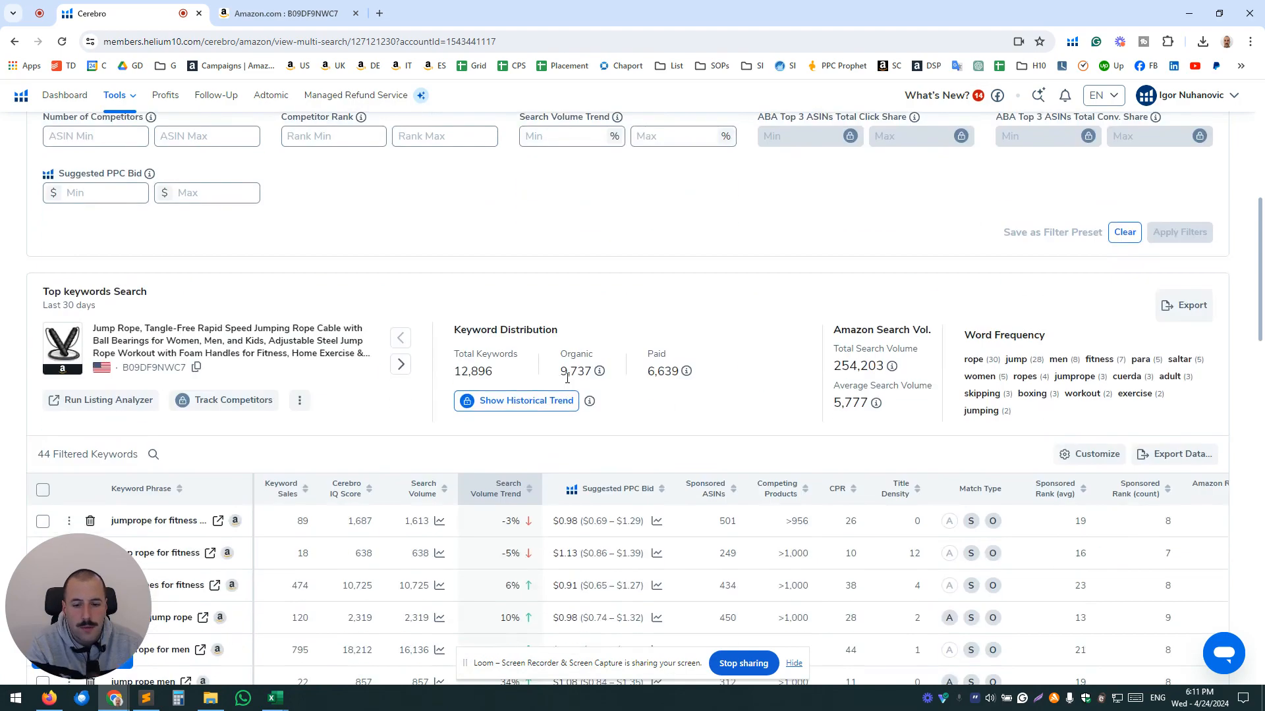
scroll(296, 355, "down", 4)
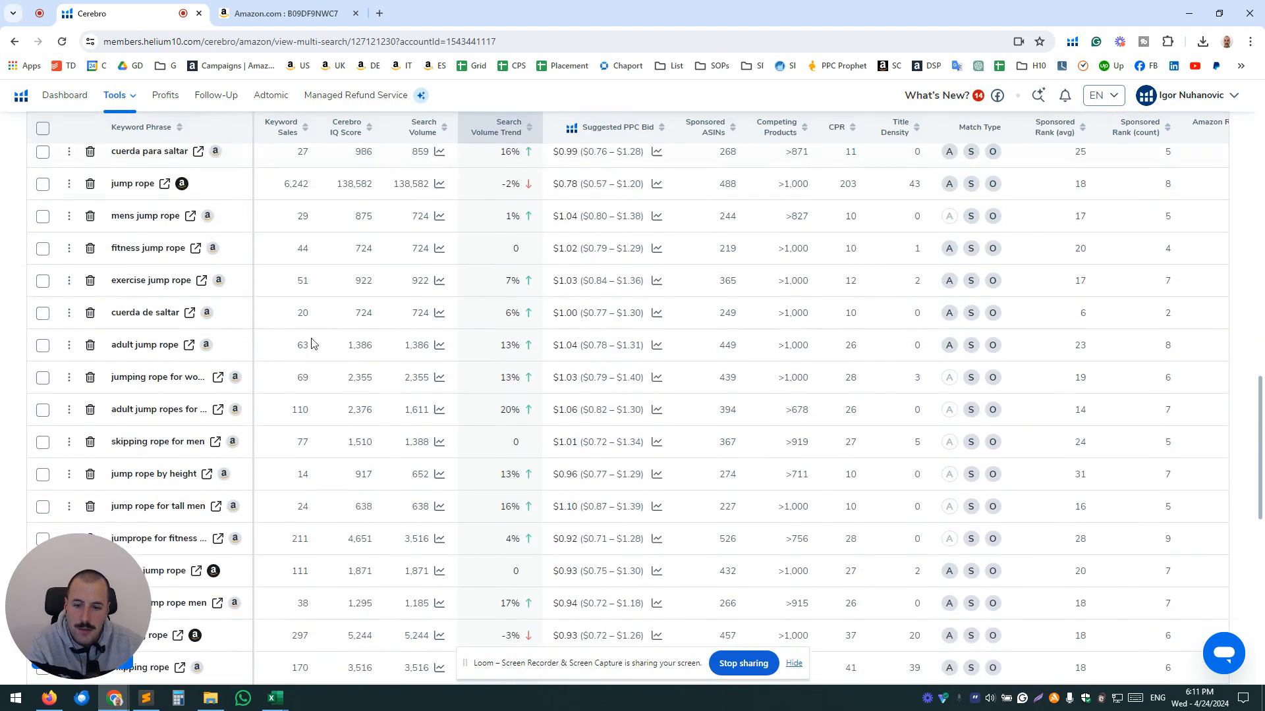
scroll(342, 336, "up", 12)
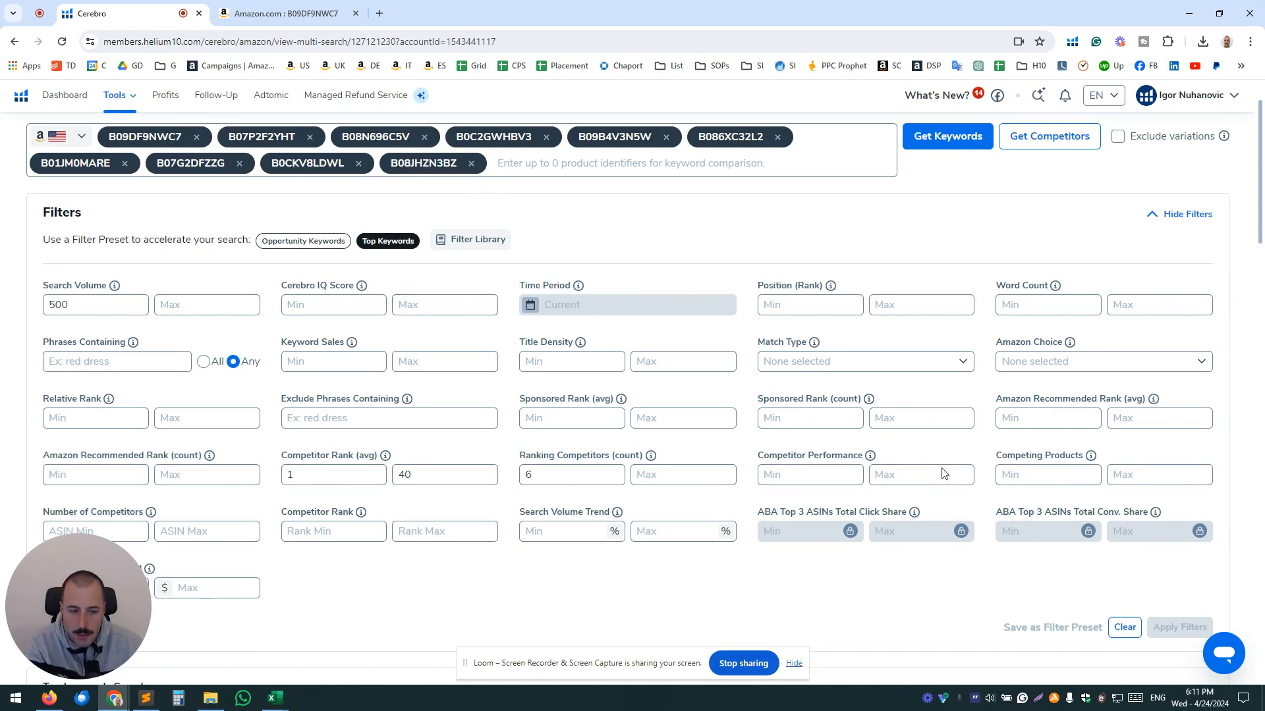
Clear the Top Keywords filters, apply the Opportunity Keywords preset instead, and look over its first keywords.
left_click(1124, 627)
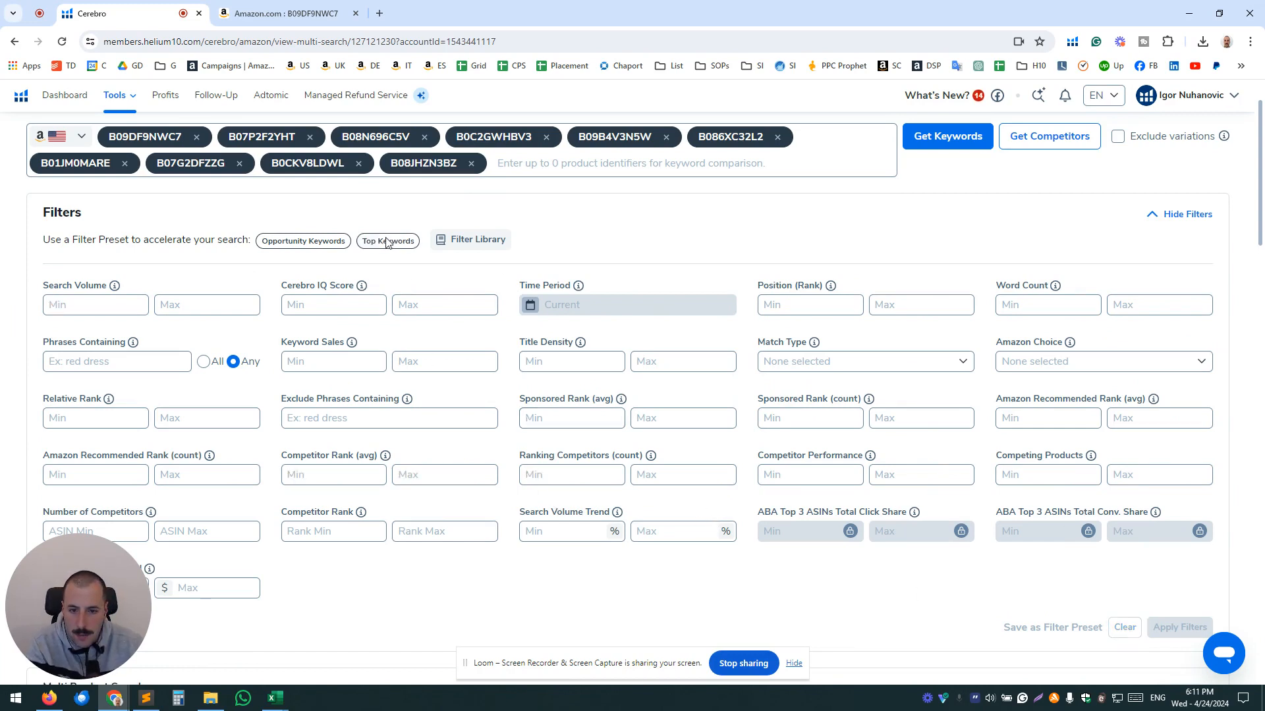
left_click(281, 242)
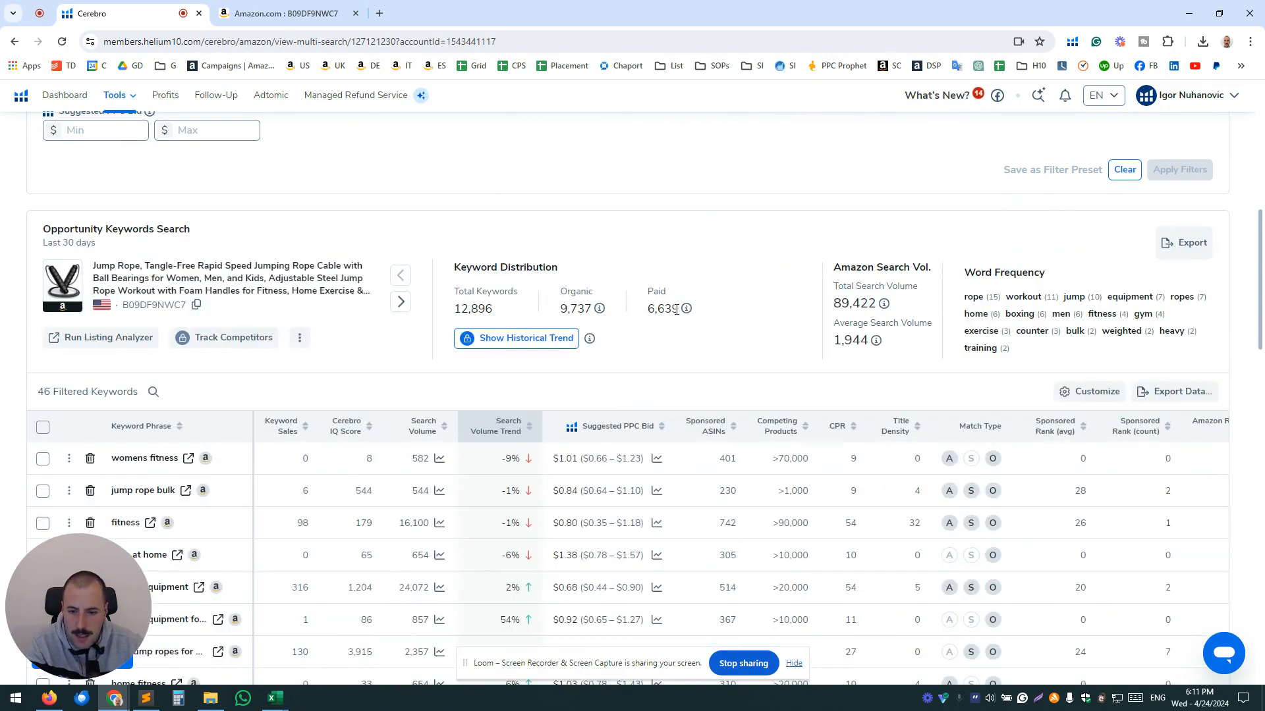
scroll(676, 309, "down", 4)
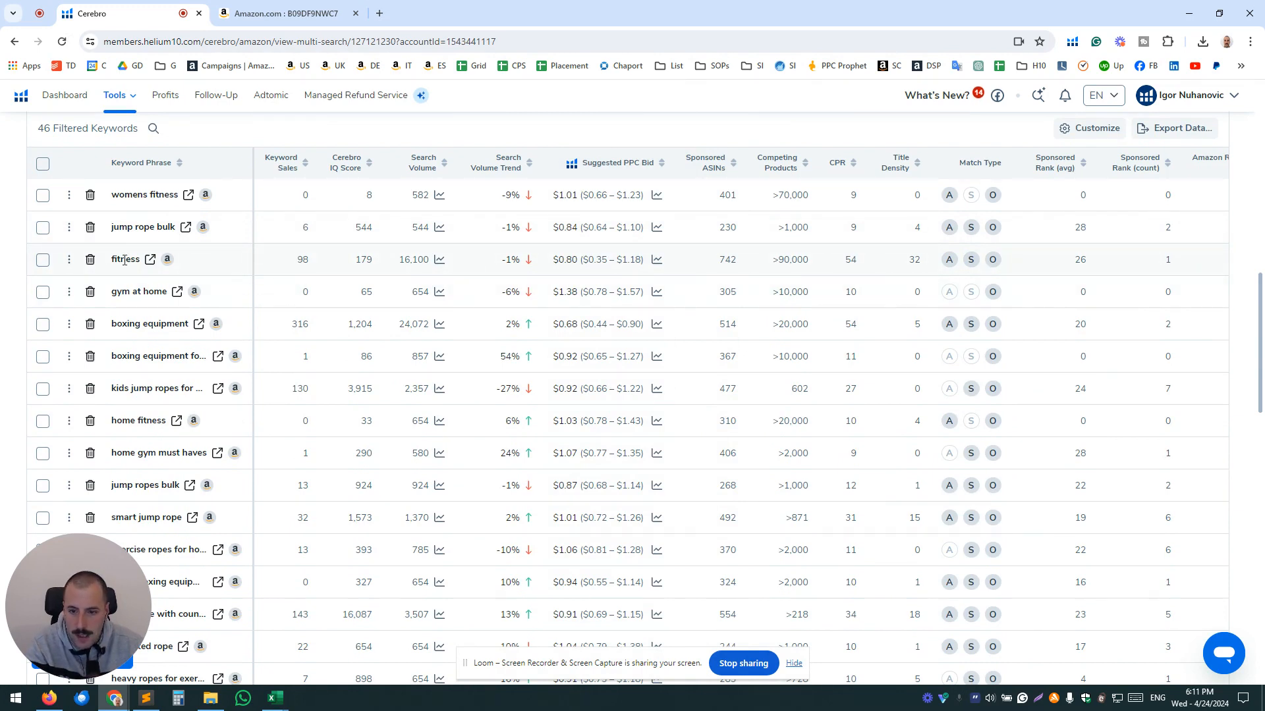
scroll(494, 268, "down", 1)
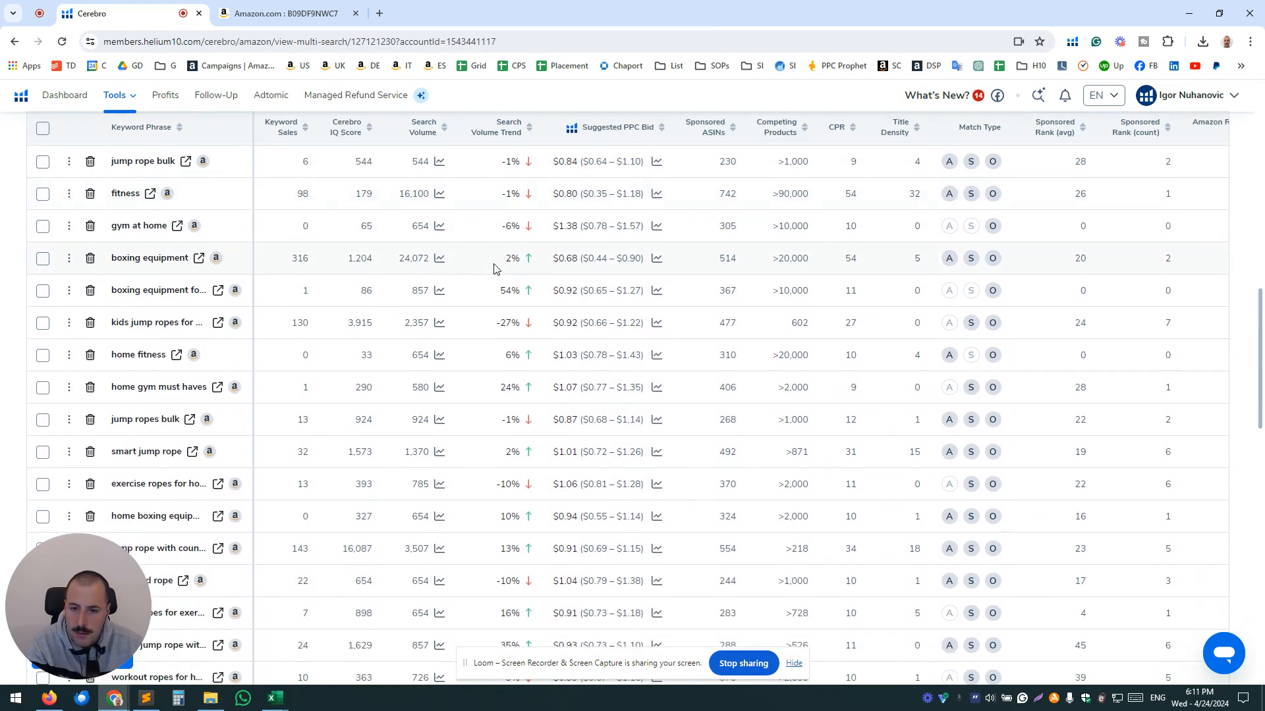
scroll(466, 268, "up", 1)
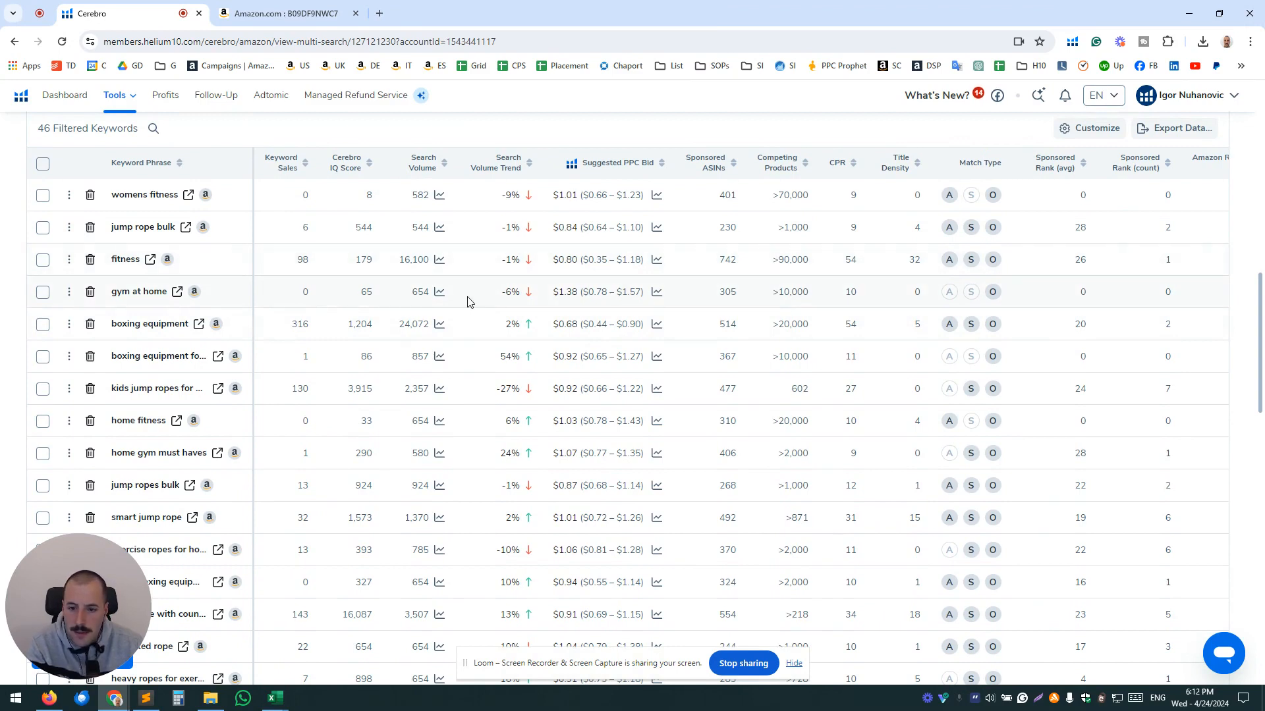
scroll(483, 290, "down", 1)
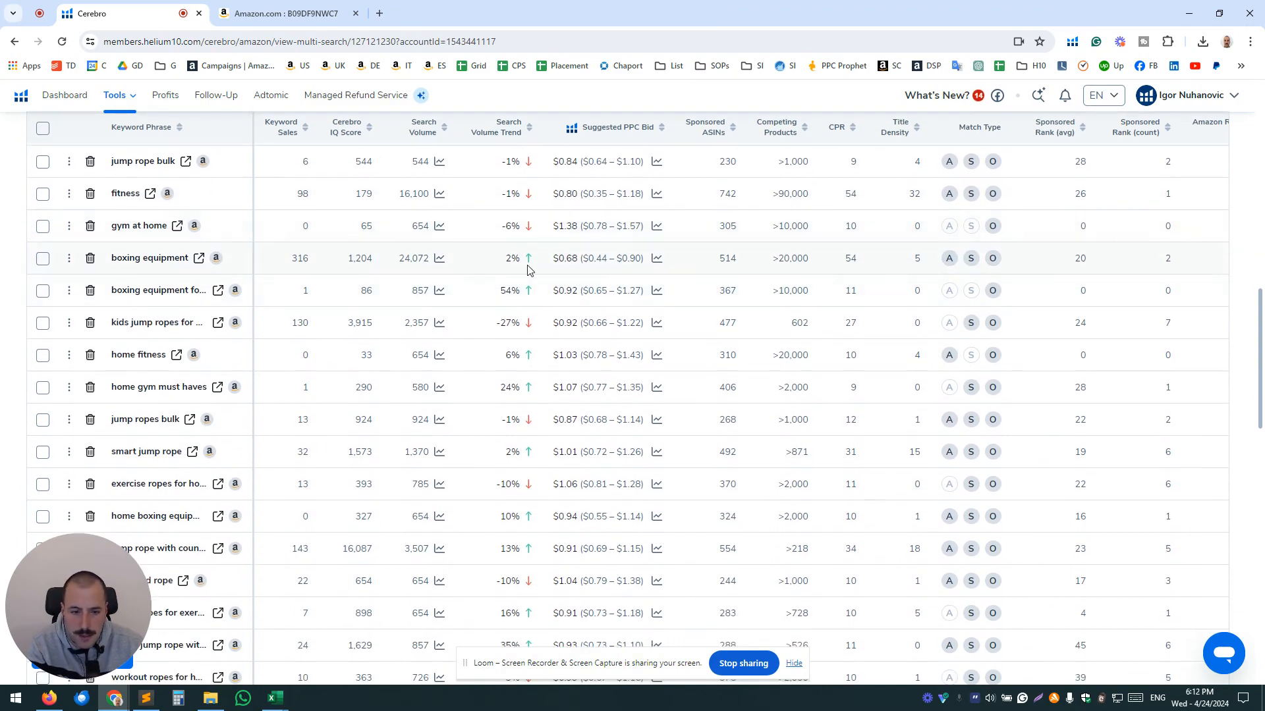
scroll(527, 274, "down", 2)
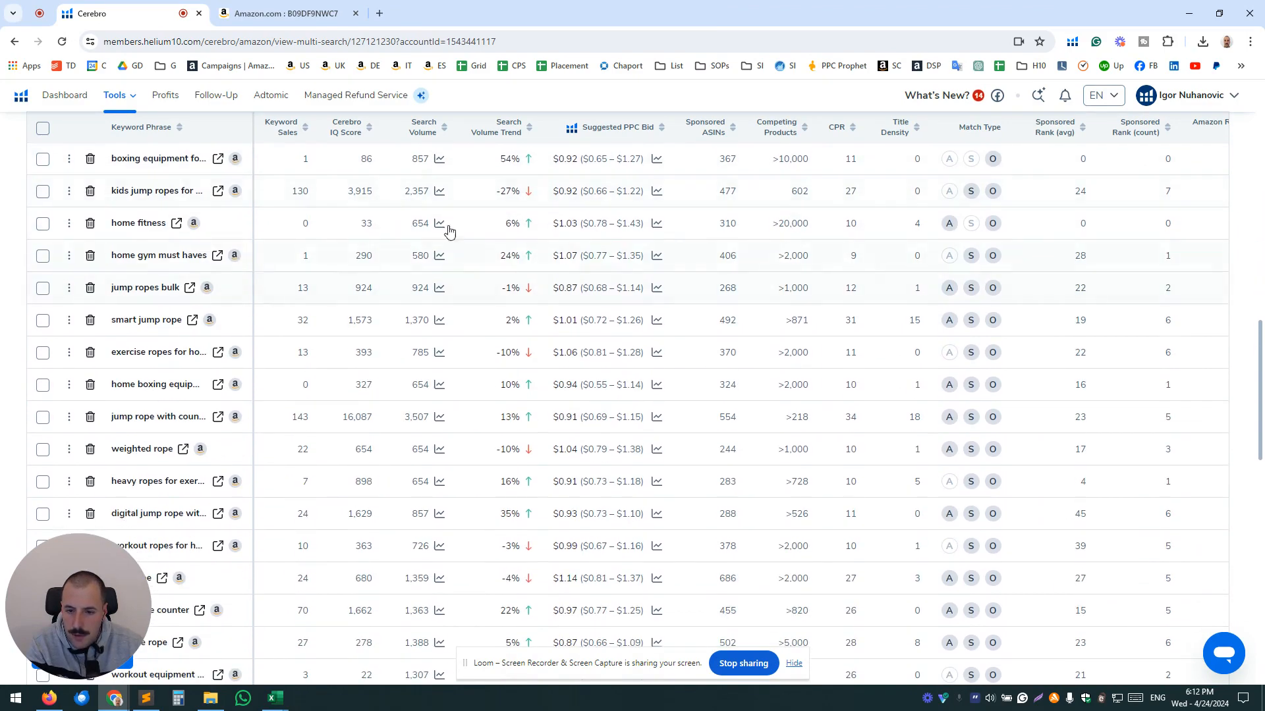
scroll(449, 230, "up", 3)
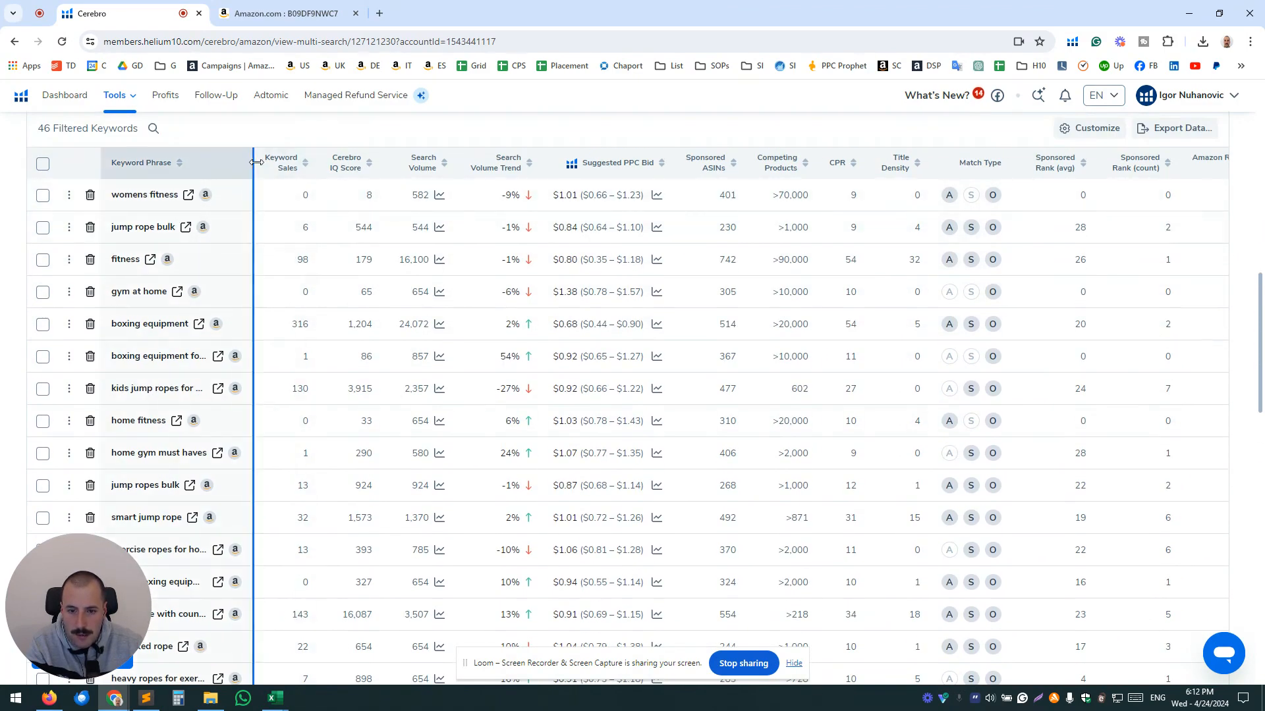
Widen the Keyword Phrase column to show full phrases, and review the whole Opportunity Keywords list and its preset filter values.
left_click_drag(256, 162, 358, 165)
scroll(669, 346, "down", 1)
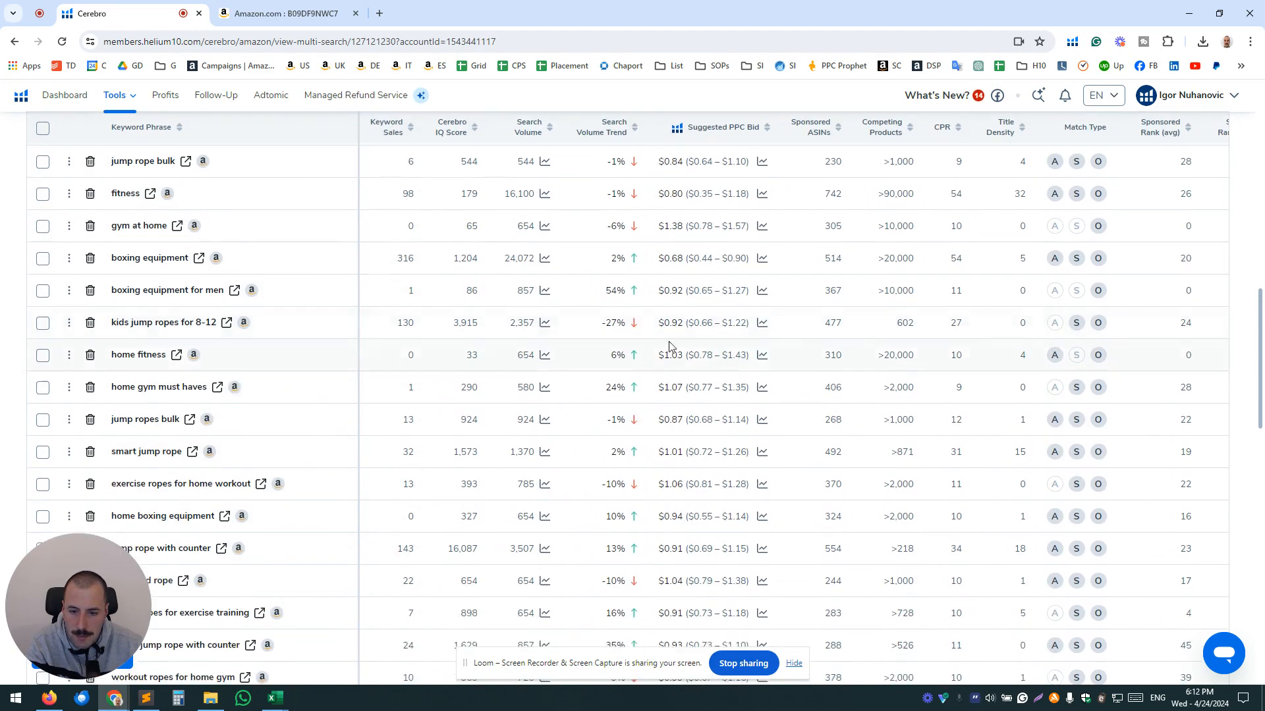
scroll(669, 345, "down", 7)
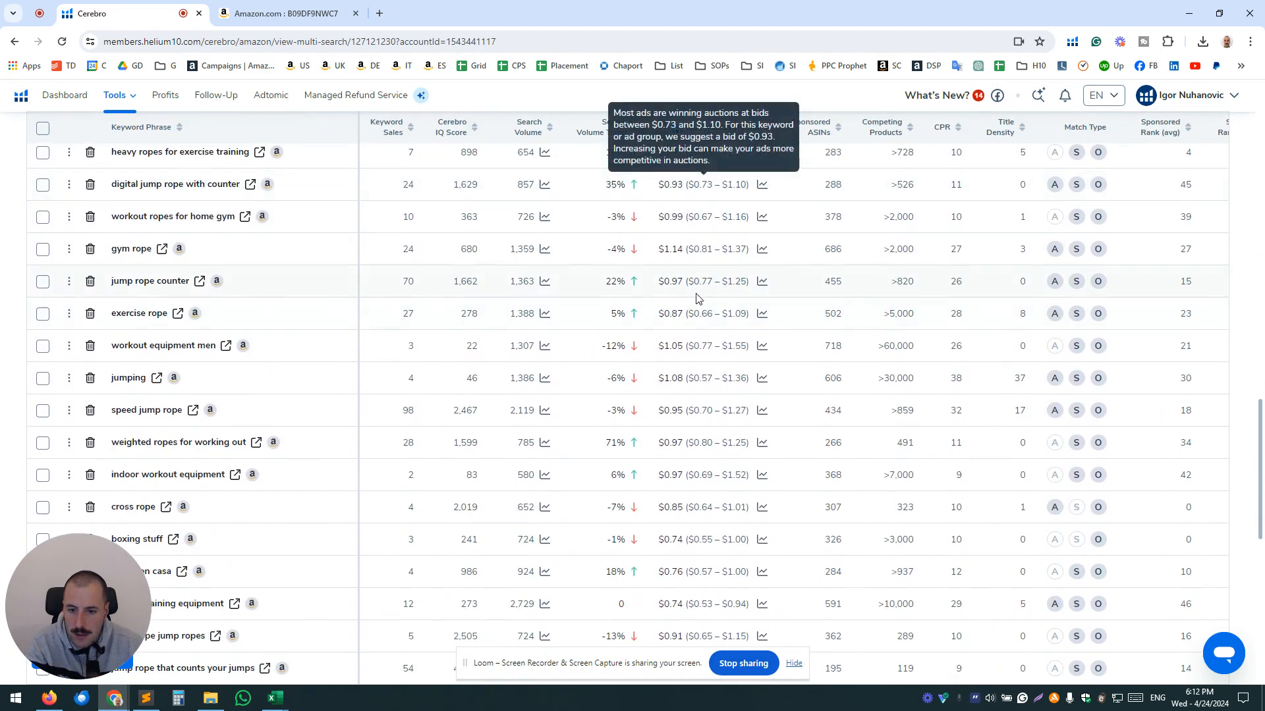
scroll(698, 298, "down", 7)
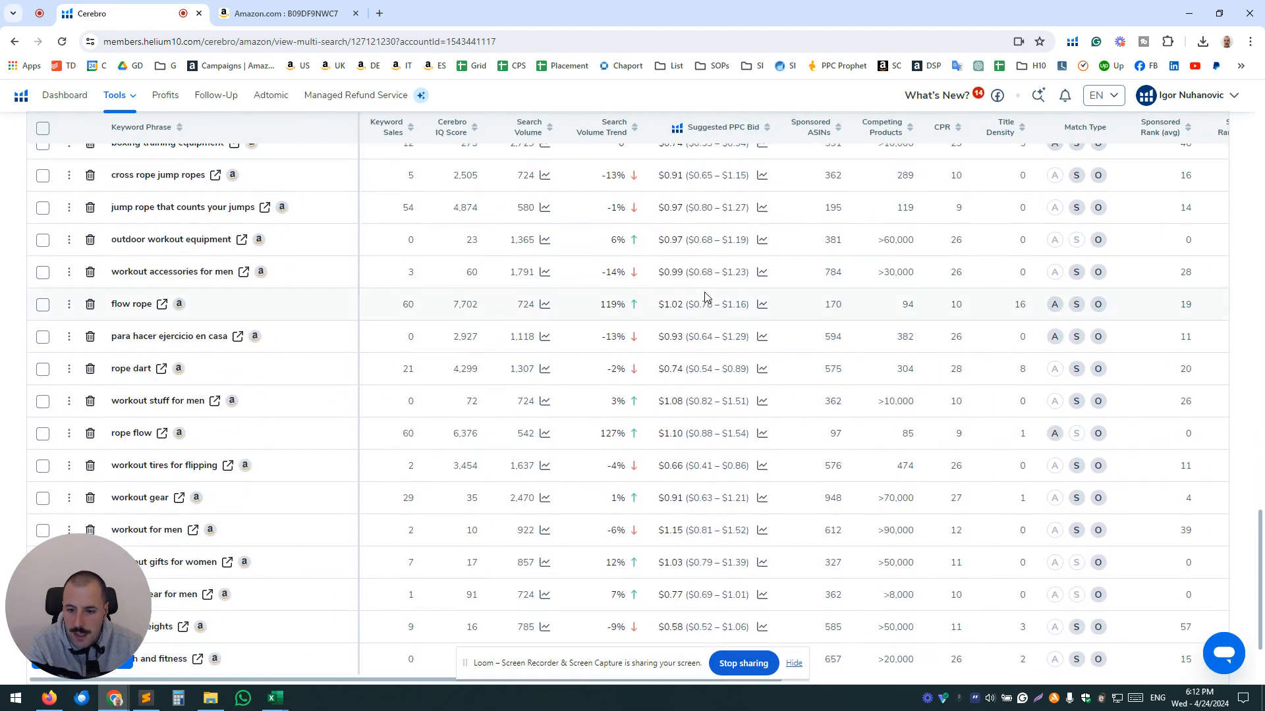
scroll(705, 297, "down", 3)
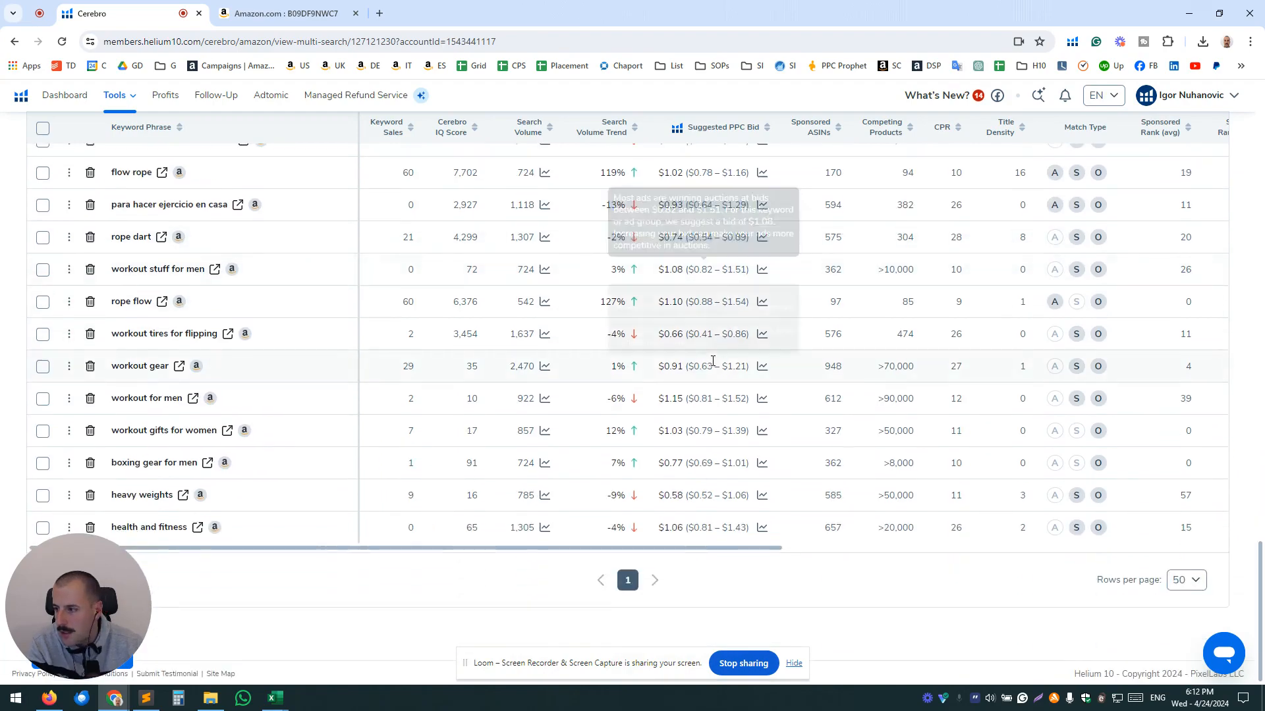
scroll(654, 327, "up", 15)
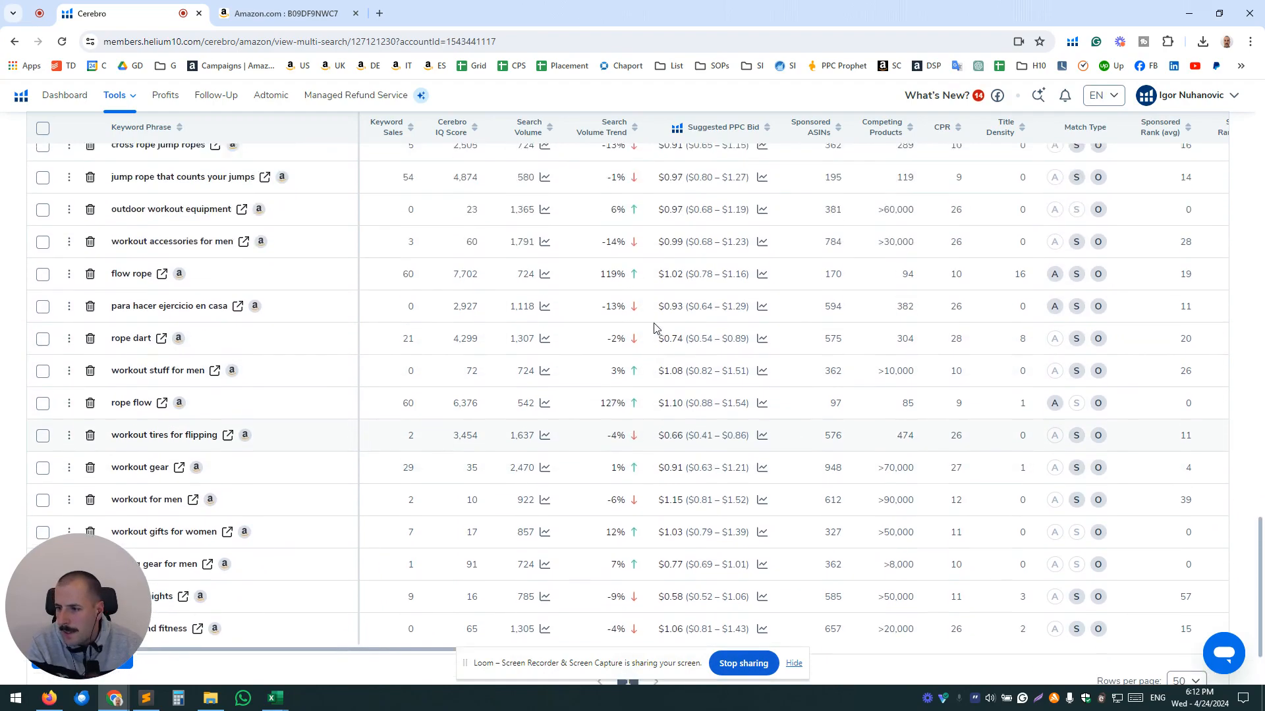
scroll(654, 327, "up", 10)
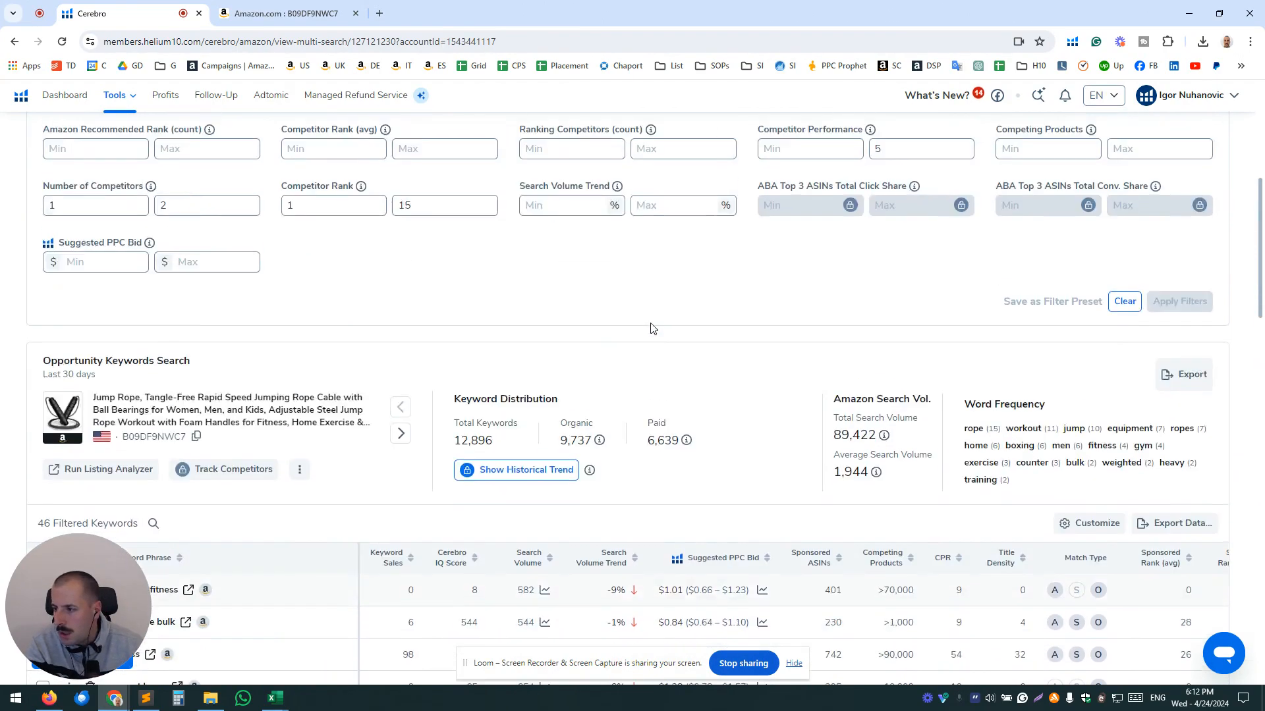
scroll(810, 222, "down", 1)
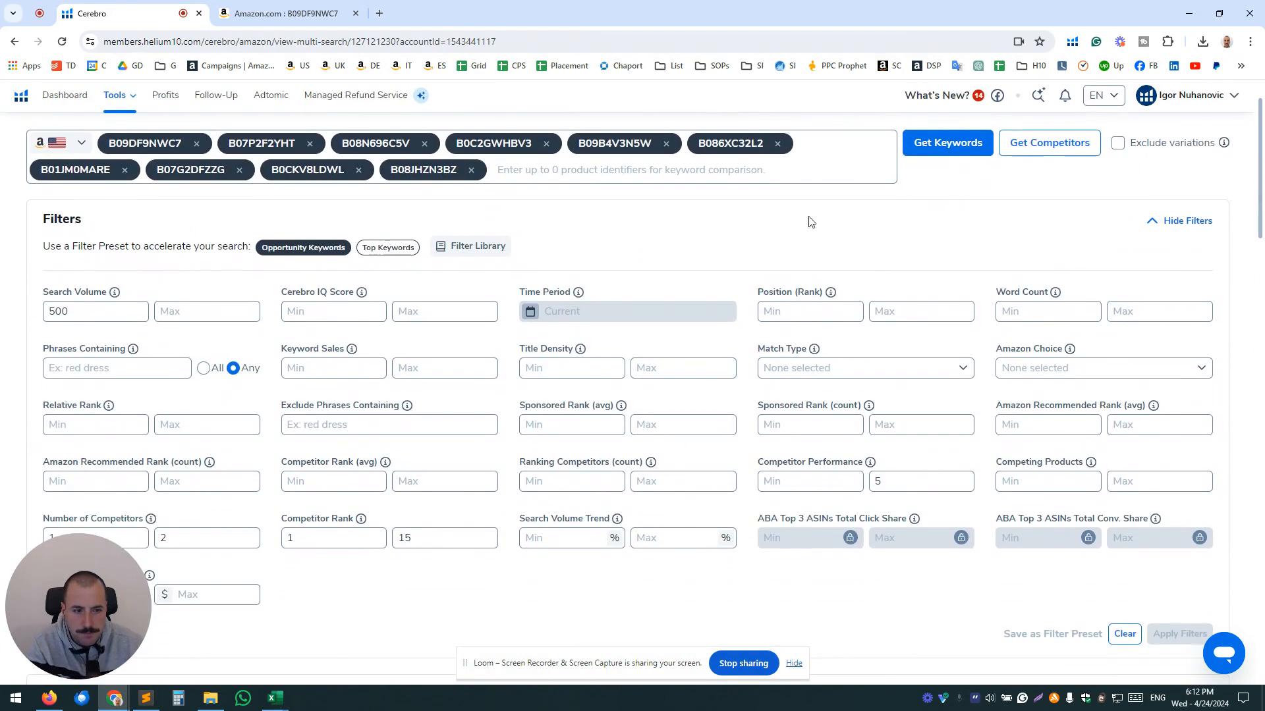
Clear the Opportunity Keywords filters, set Position (Rank) to minimum 0 and maximum 0, and apply the filter to the keyword results.
left_click(1124, 634)
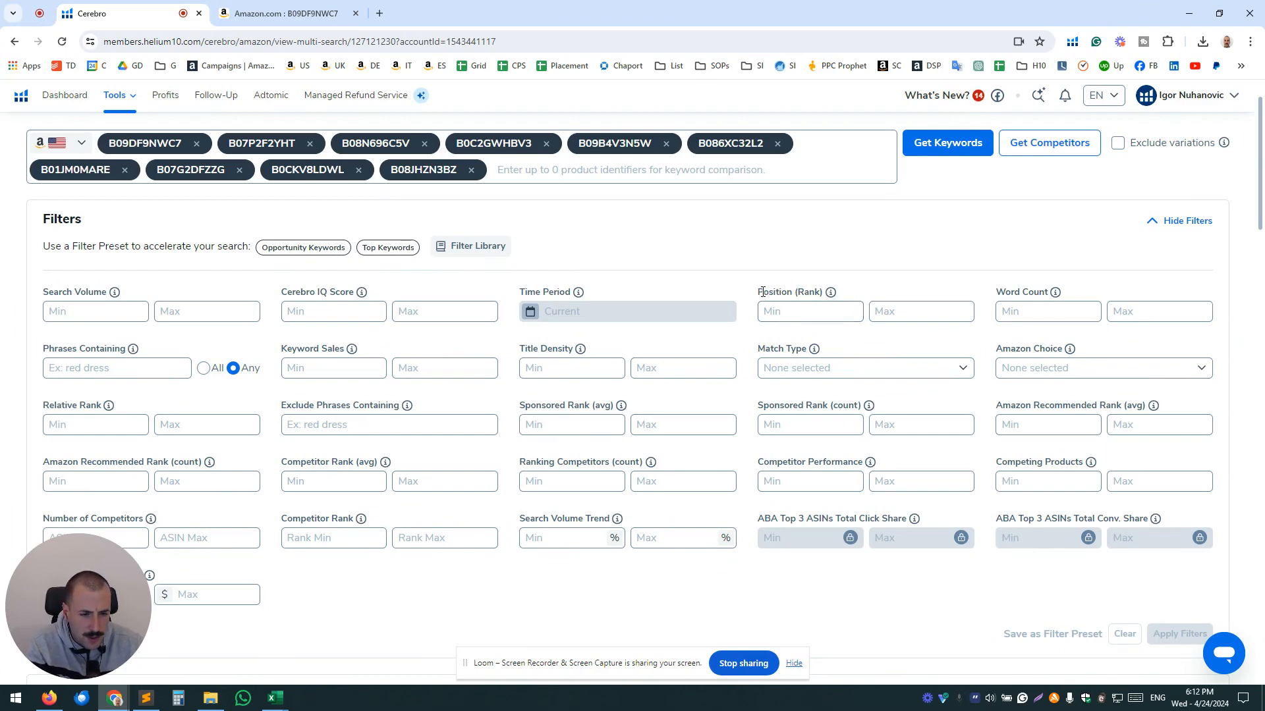
left_click(786, 308)
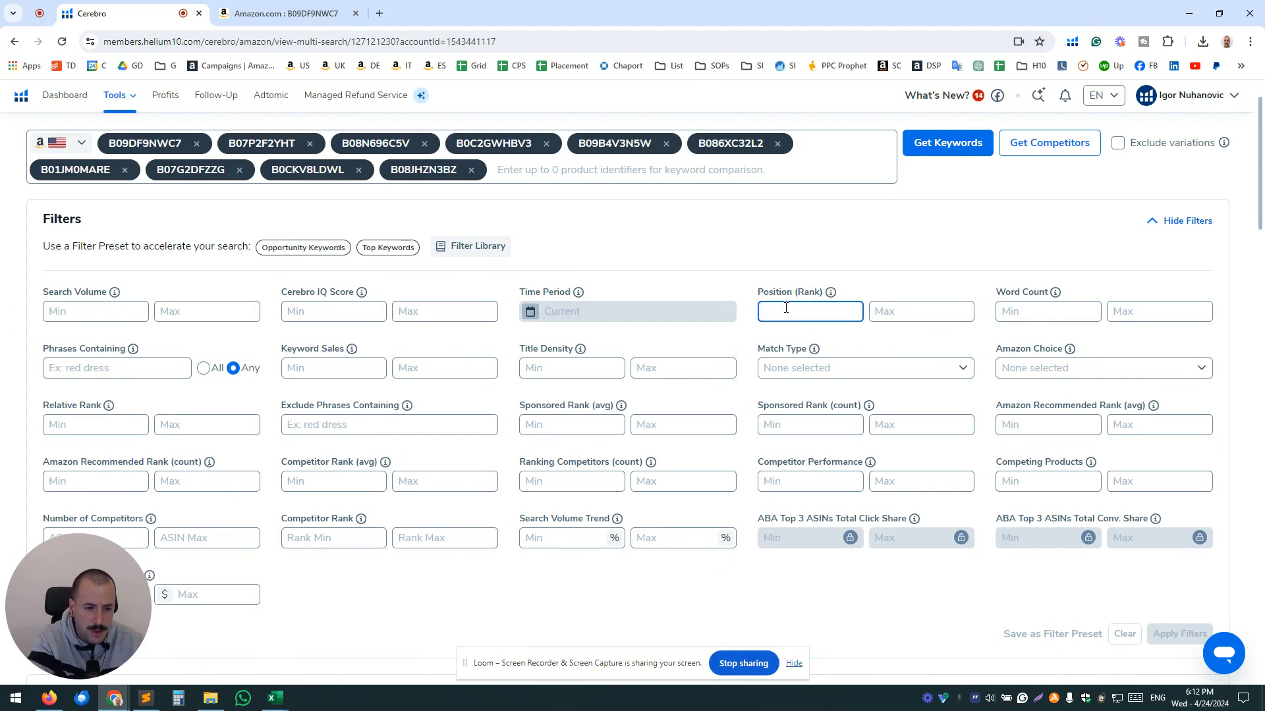
type("0")
left_click(886, 311)
type("0")
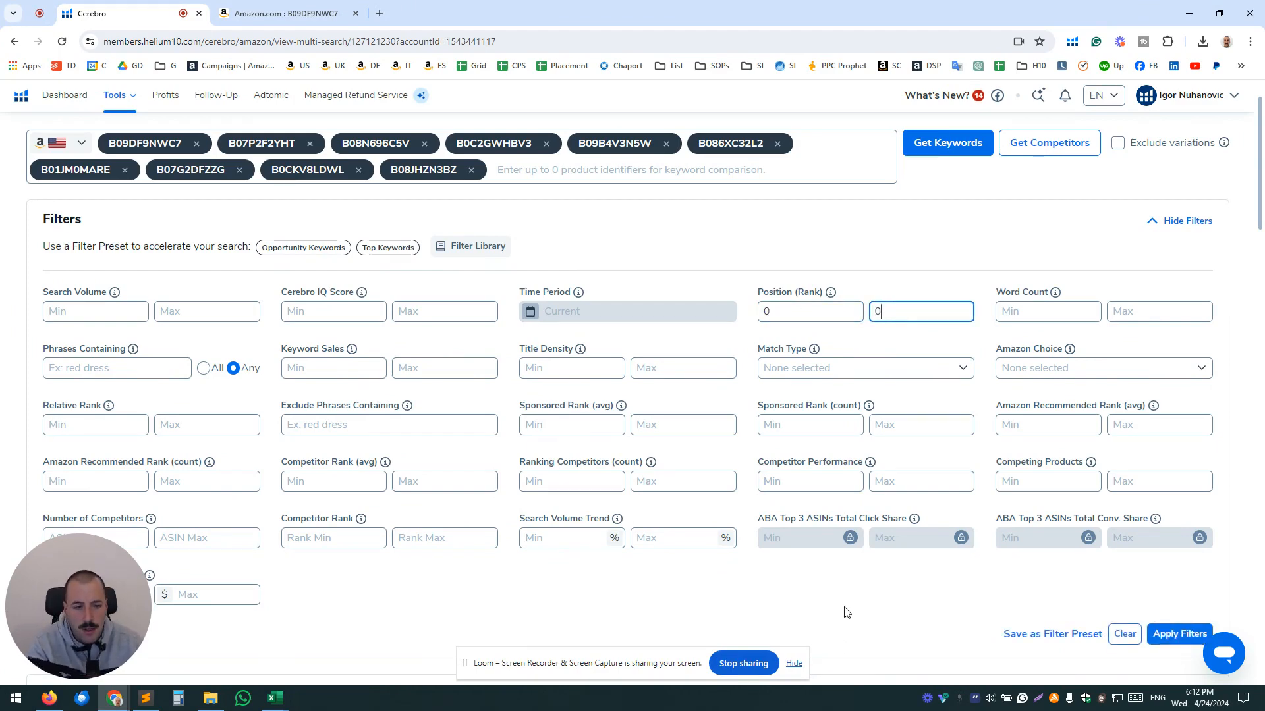
scroll(485, 358, "down", 1)
scroll(433, 267, "up", 2)
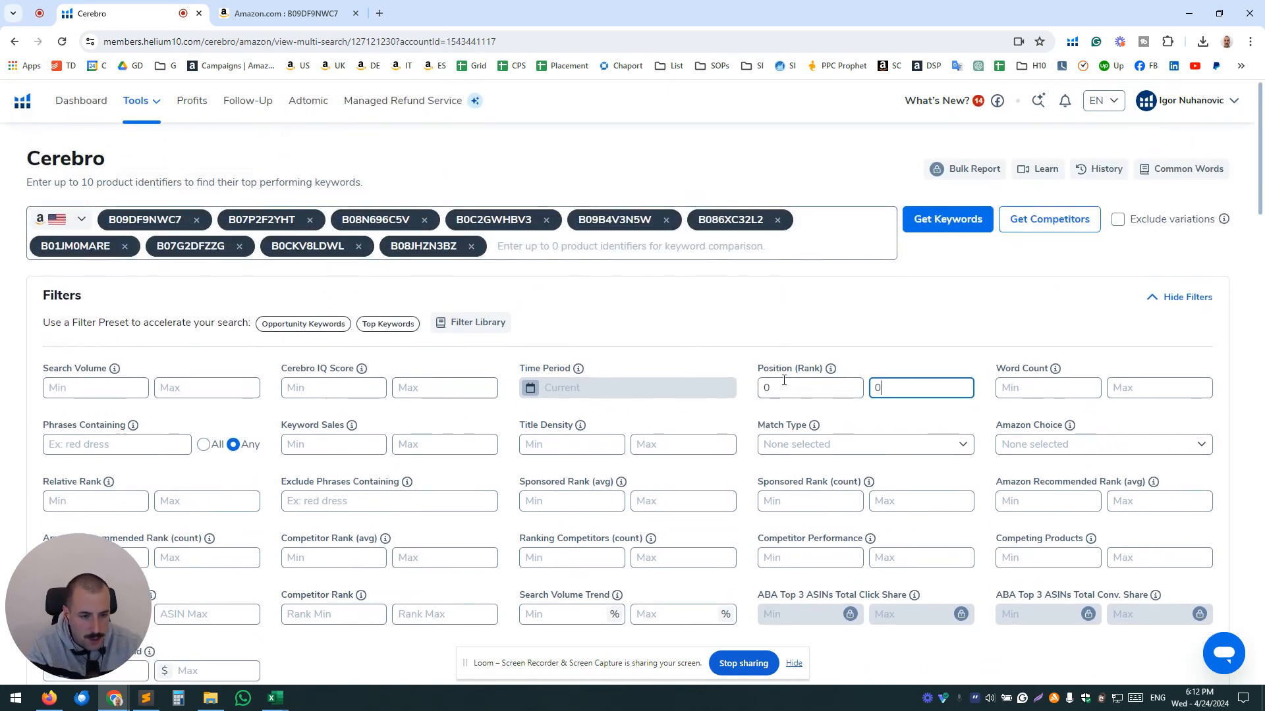
scroll(989, 428, "down", 3)
left_click(1172, 504)
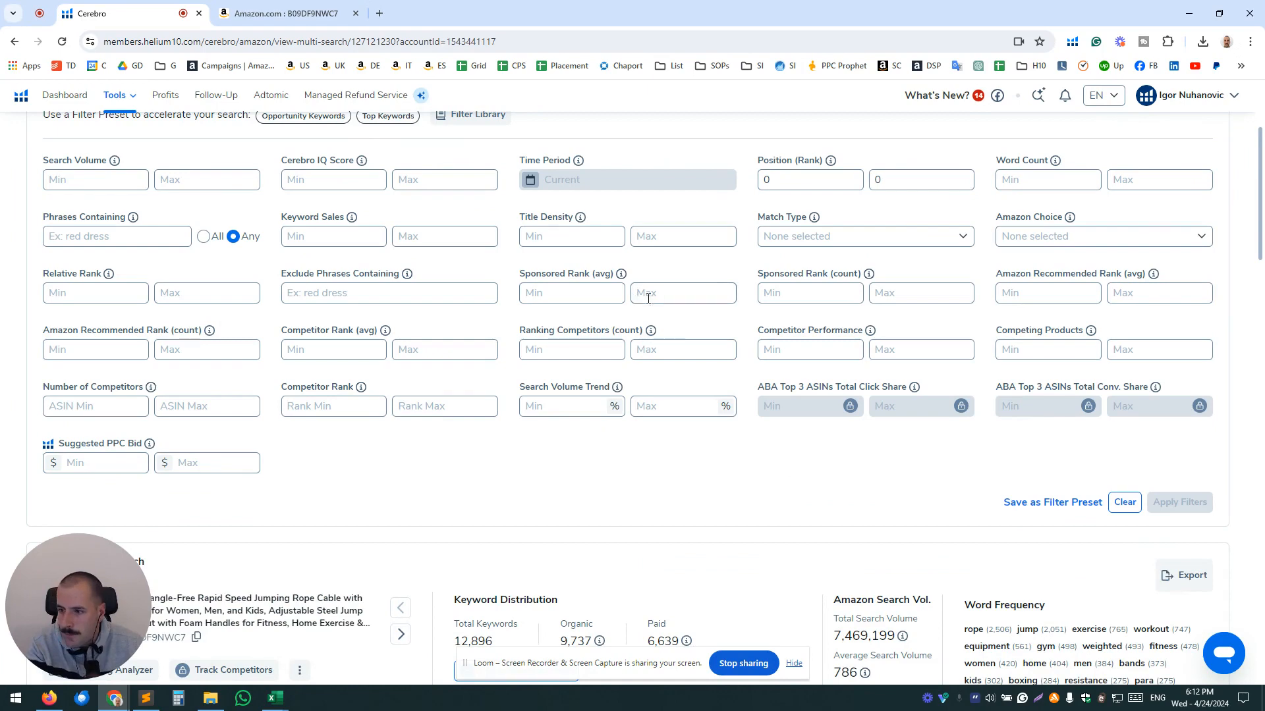
scroll(978, 291, "down", 6)
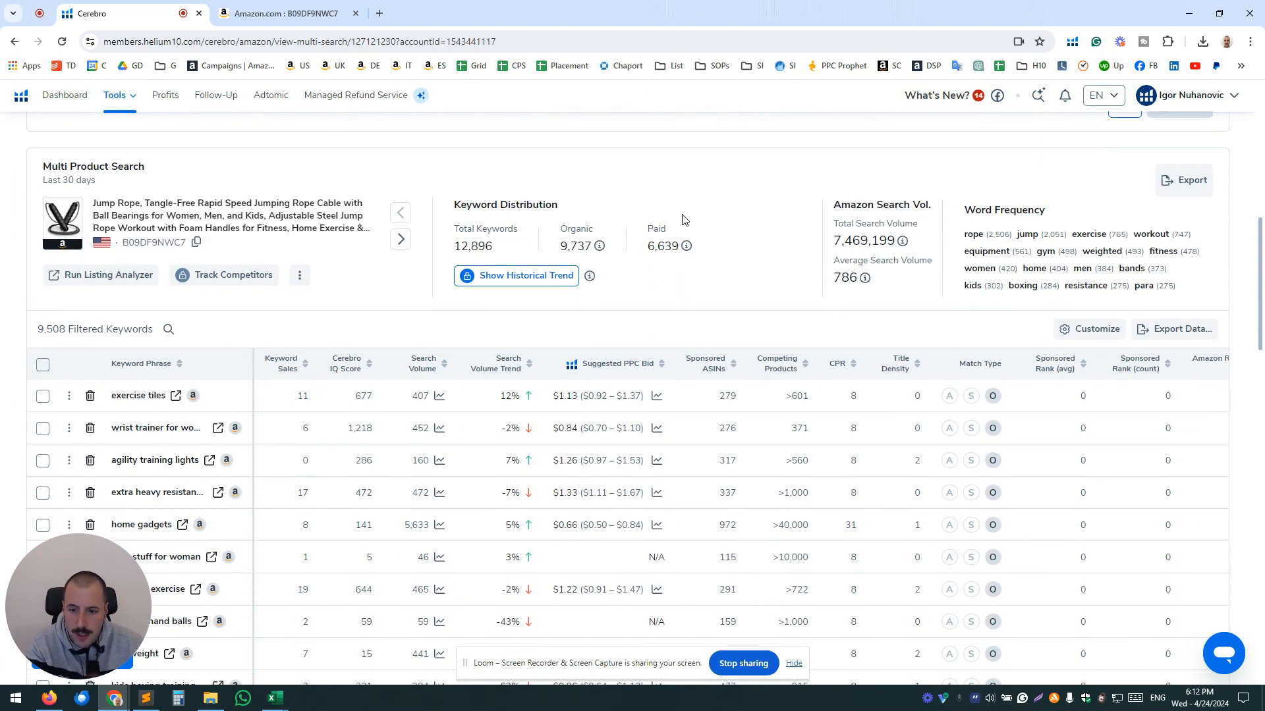
Examine the rank-filtered keyword results, checking the Position (Rank) column and the neighbouring sponsored, recommended and competitor rank columns.
scroll(687, 230, "down", 1)
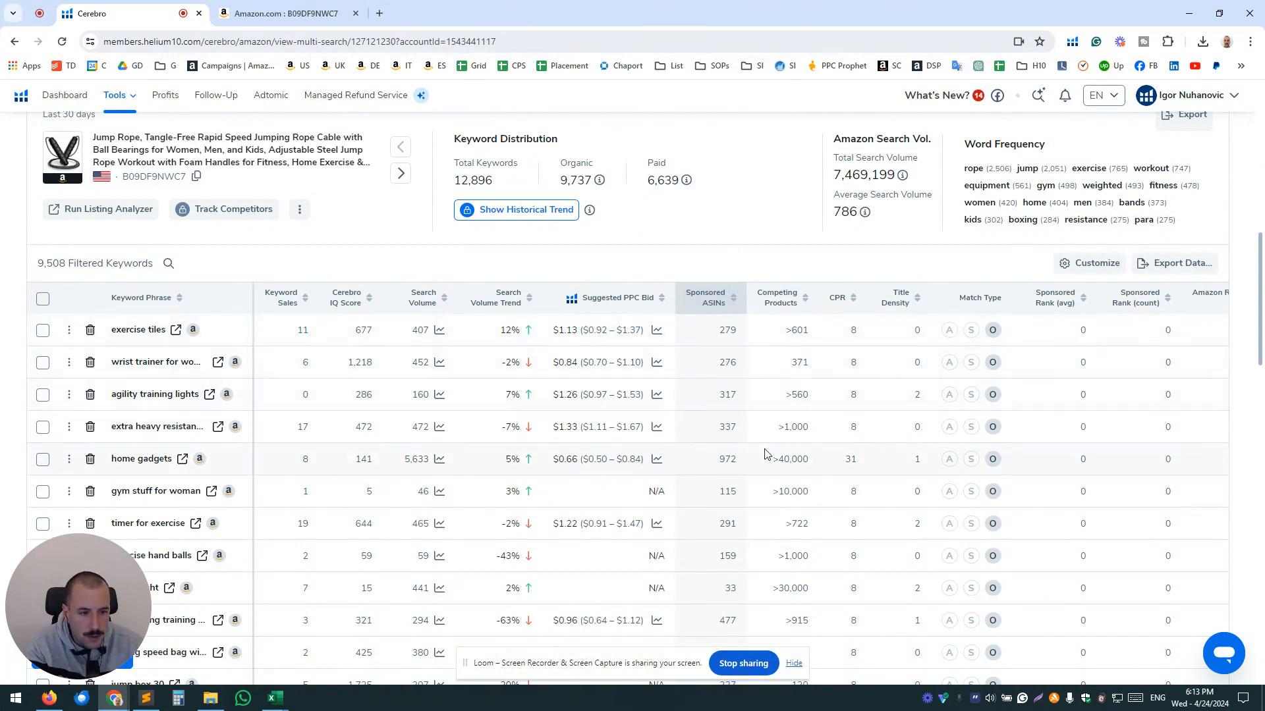
scroll(764, 454, "right", 4)
scroll(775, 439, "right", 3)
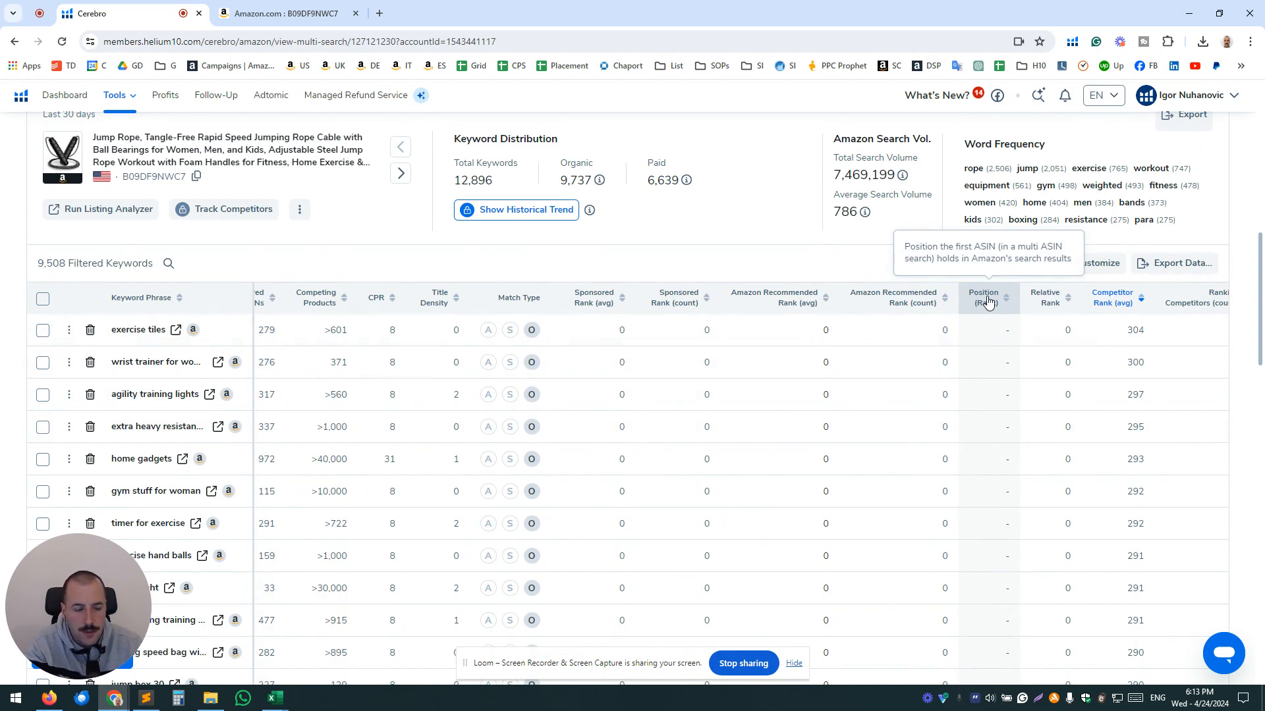
scroll(644, 286, "up", 10)
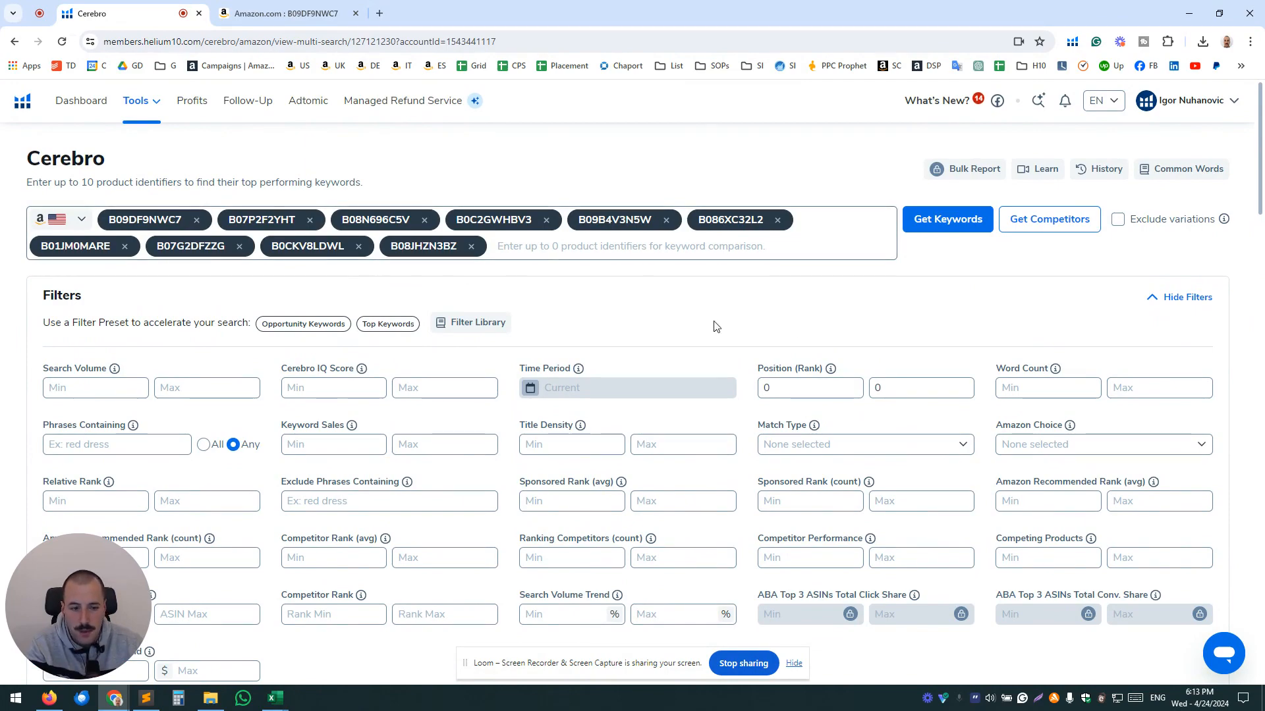
scroll(830, 325, "down", 10)
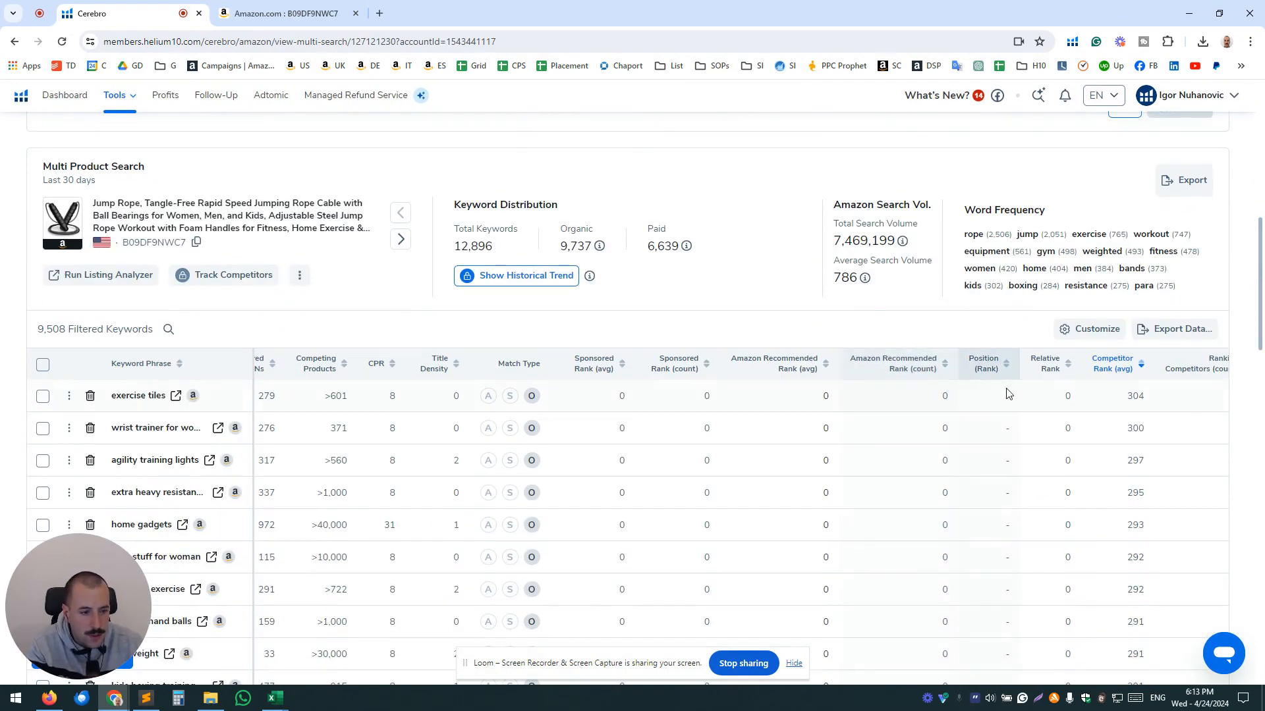
mouse_move(990, 369)
scroll(992, 382, "down", 15)
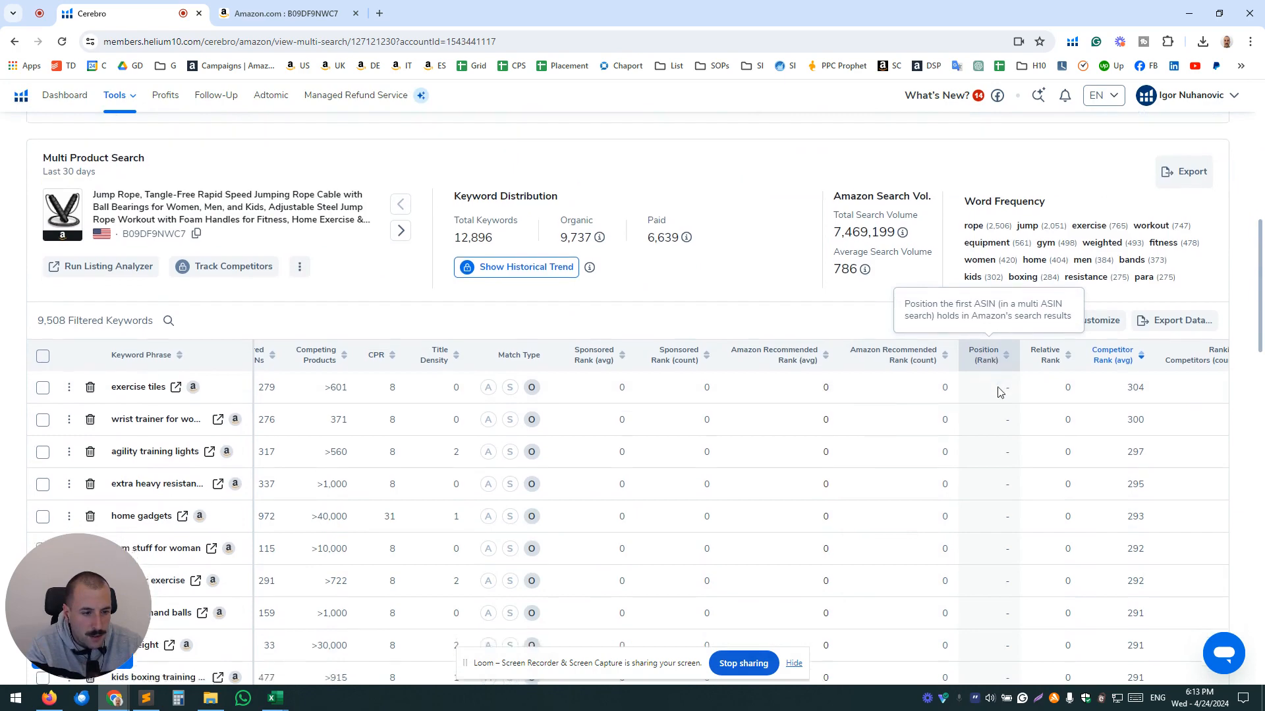
scroll(994, 394, "down", 5)
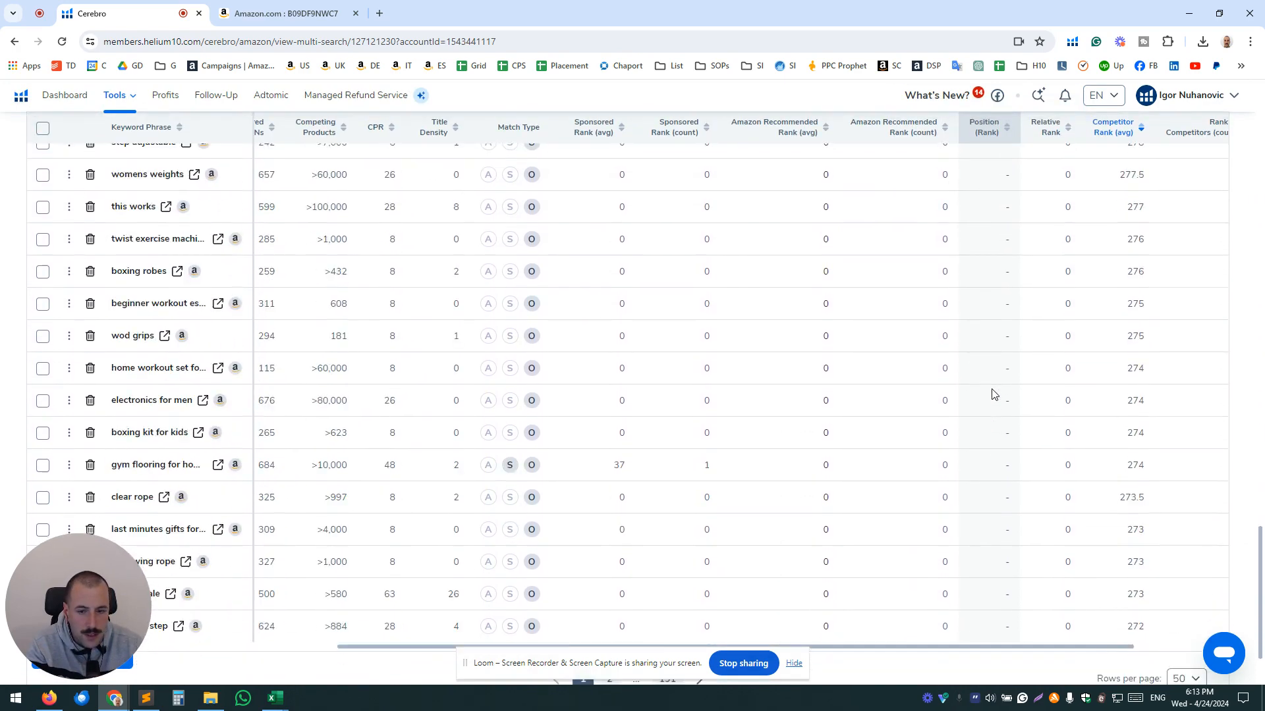
scroll(981, 415, "up", 8)
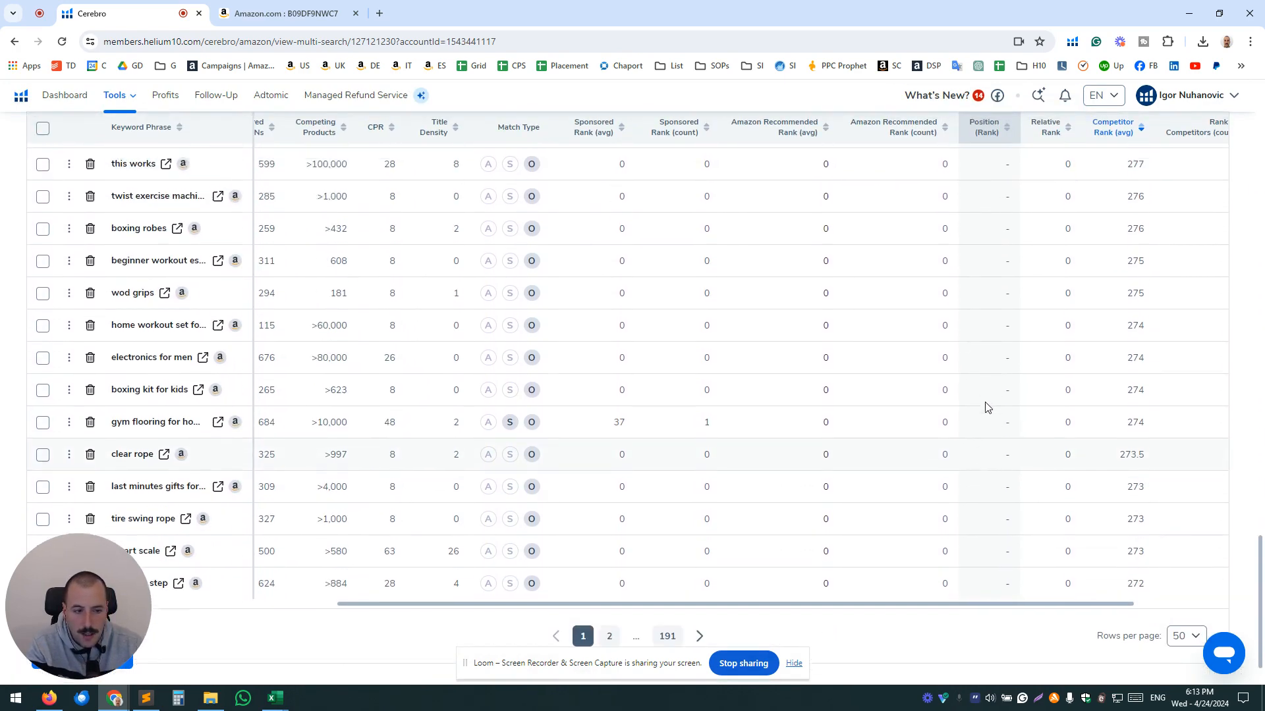
scroll(987, 407, "up", 10)
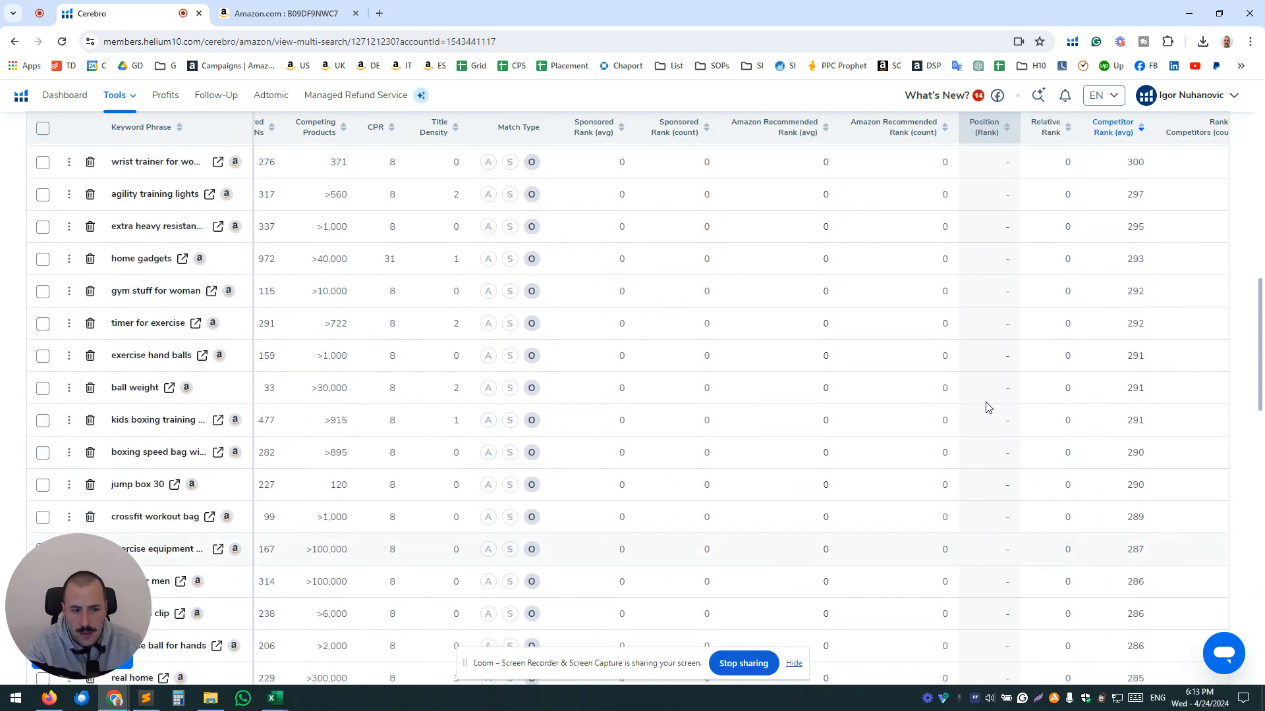
scroll(784, 458, "left", 5)
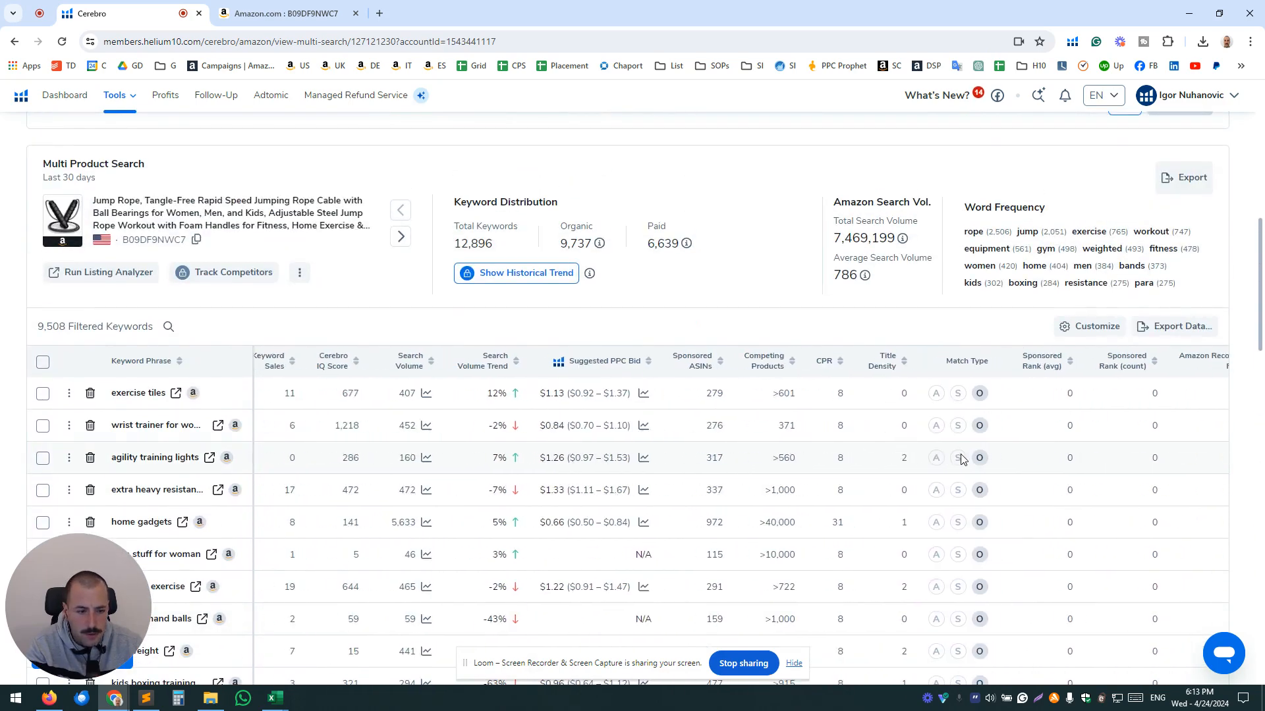
scroll(981, 451, "right", 10)
scroll(838, 455, "left", 5)
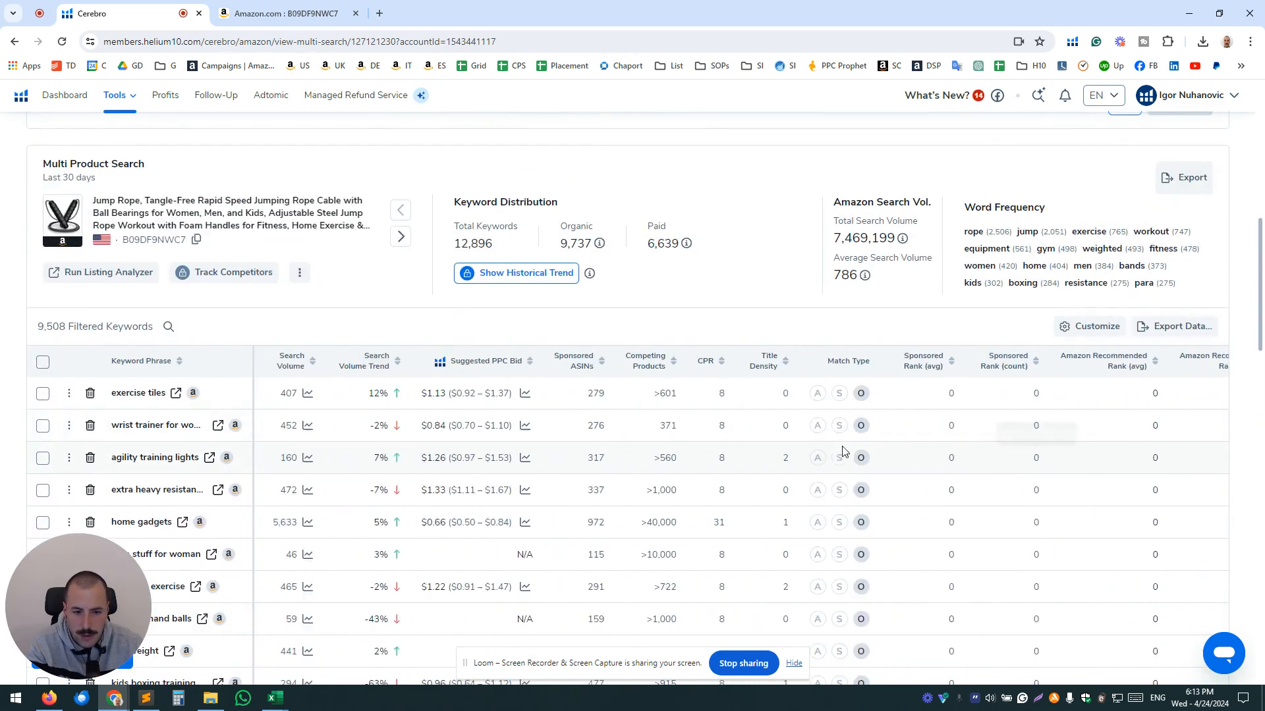
Set the minimum Word Count to 2 alongside the Position (Rank) filter and apply the filters to the keyword results.
scroll(691, 409, "up", 4)
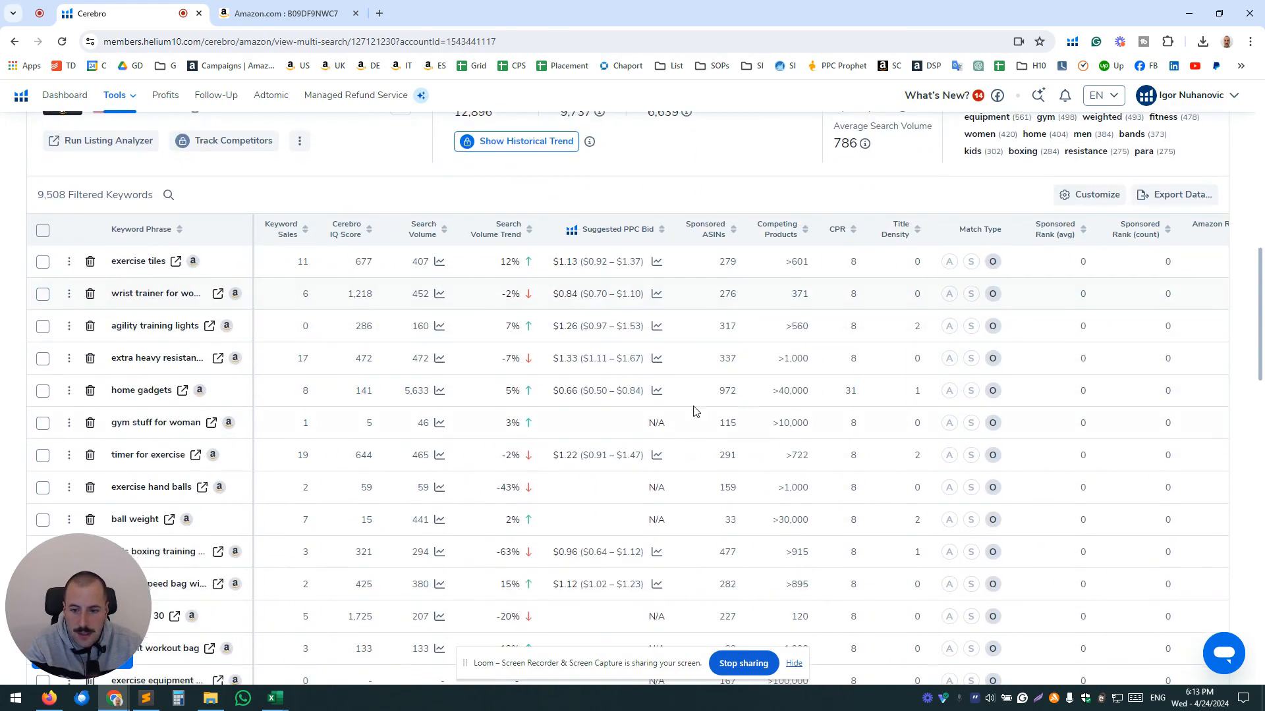
scroll(679, 359, "up", 2)
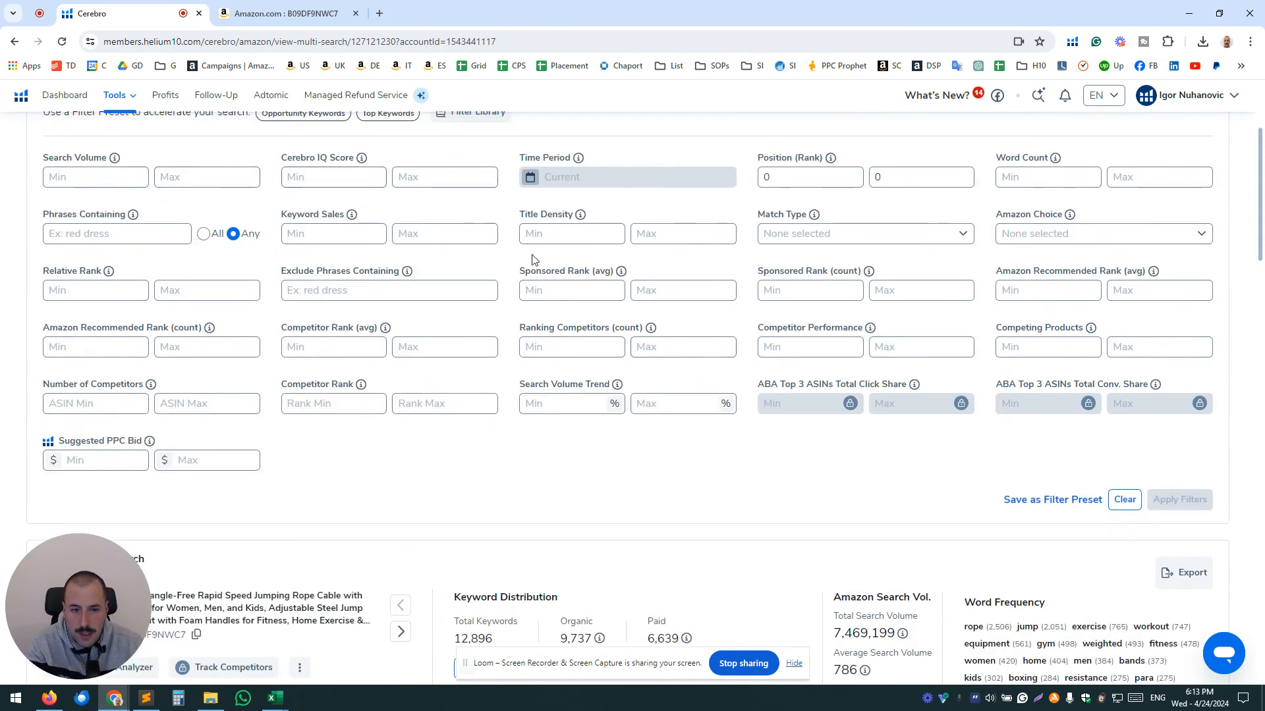
scroll(529, 259, "up", 2)
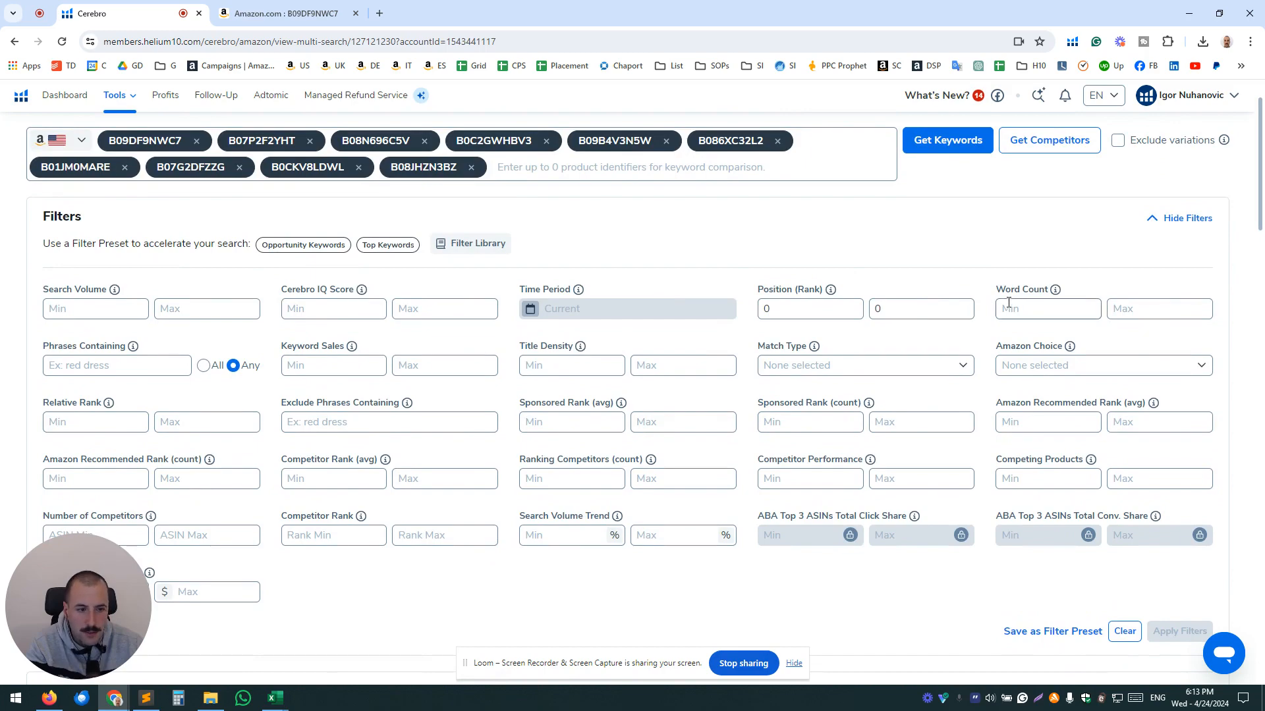
scroll(1025, 204, "down", 2)
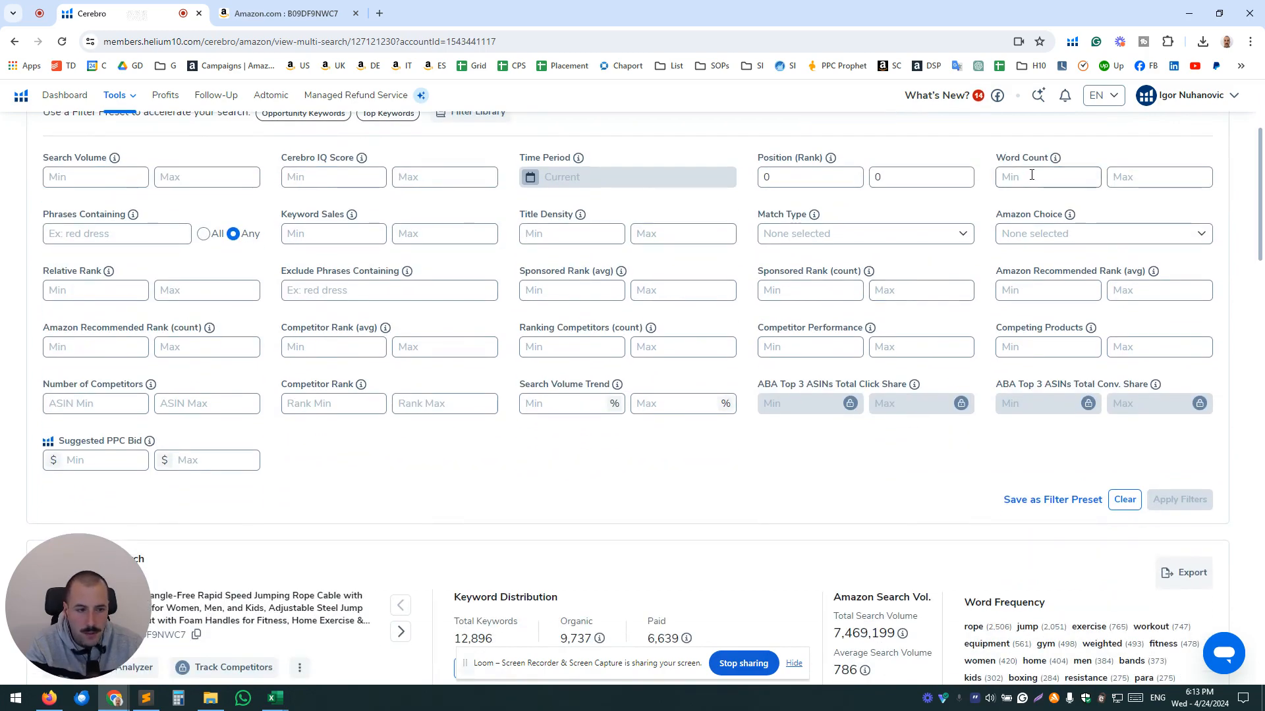
scroll(701, 370, "down", 15)
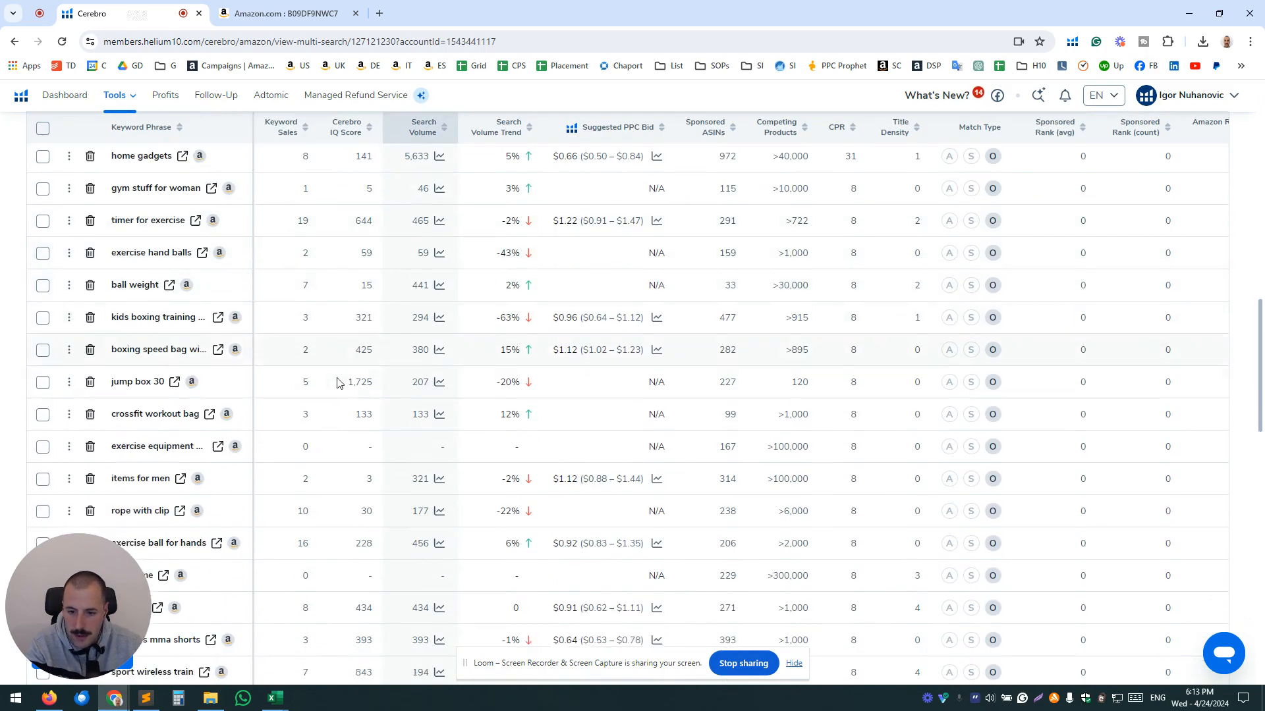
scroll(337, 382, "down", 8)
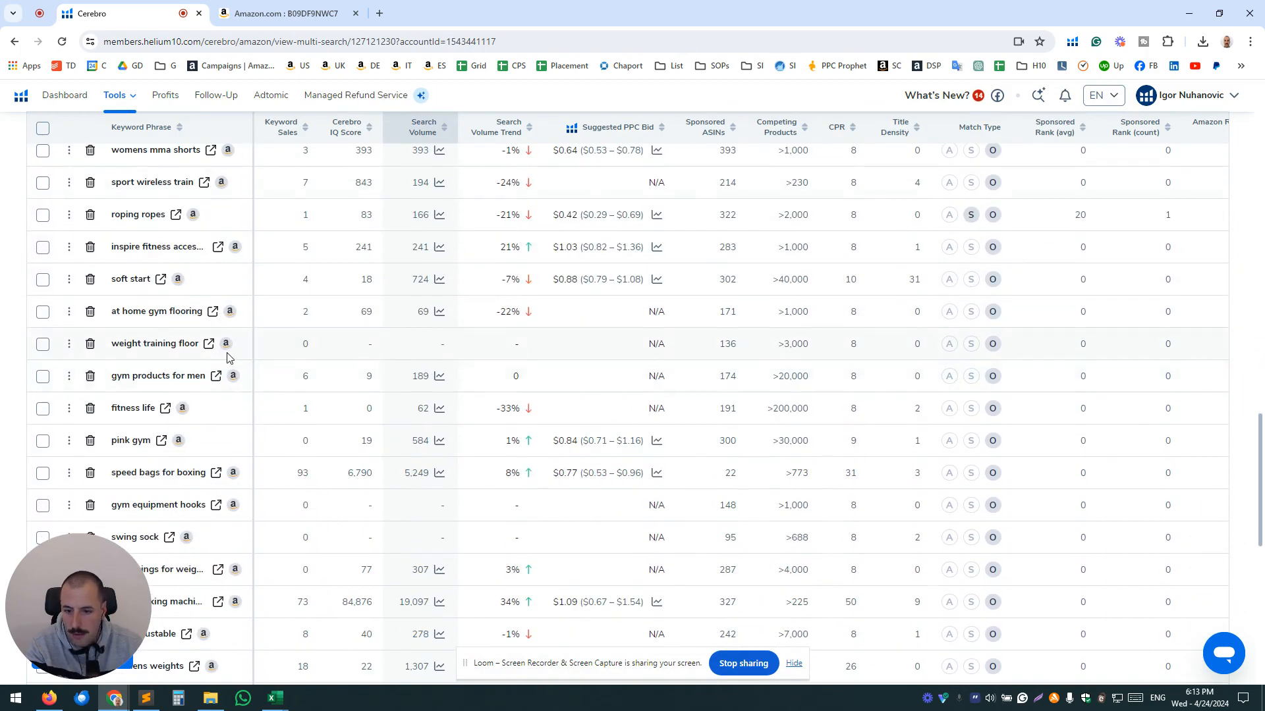
scroll(1017, 334, "up", 15)
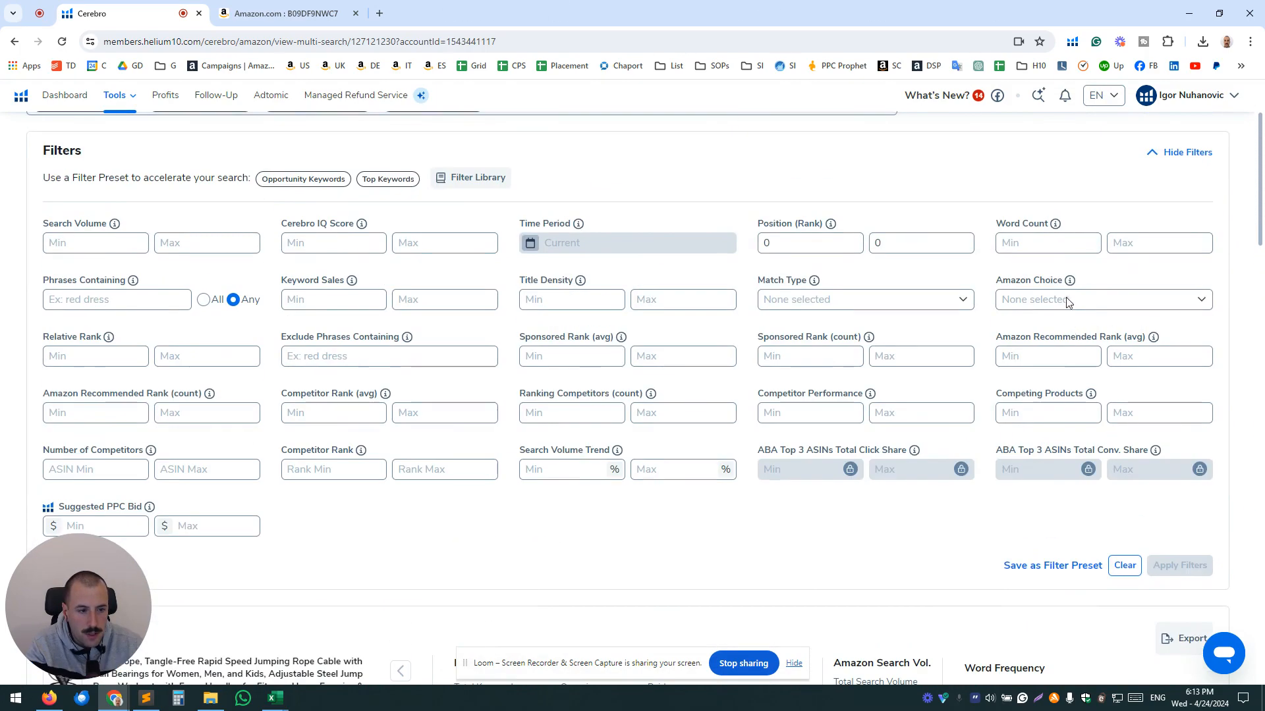
left_click(1038, 243)
type("2")
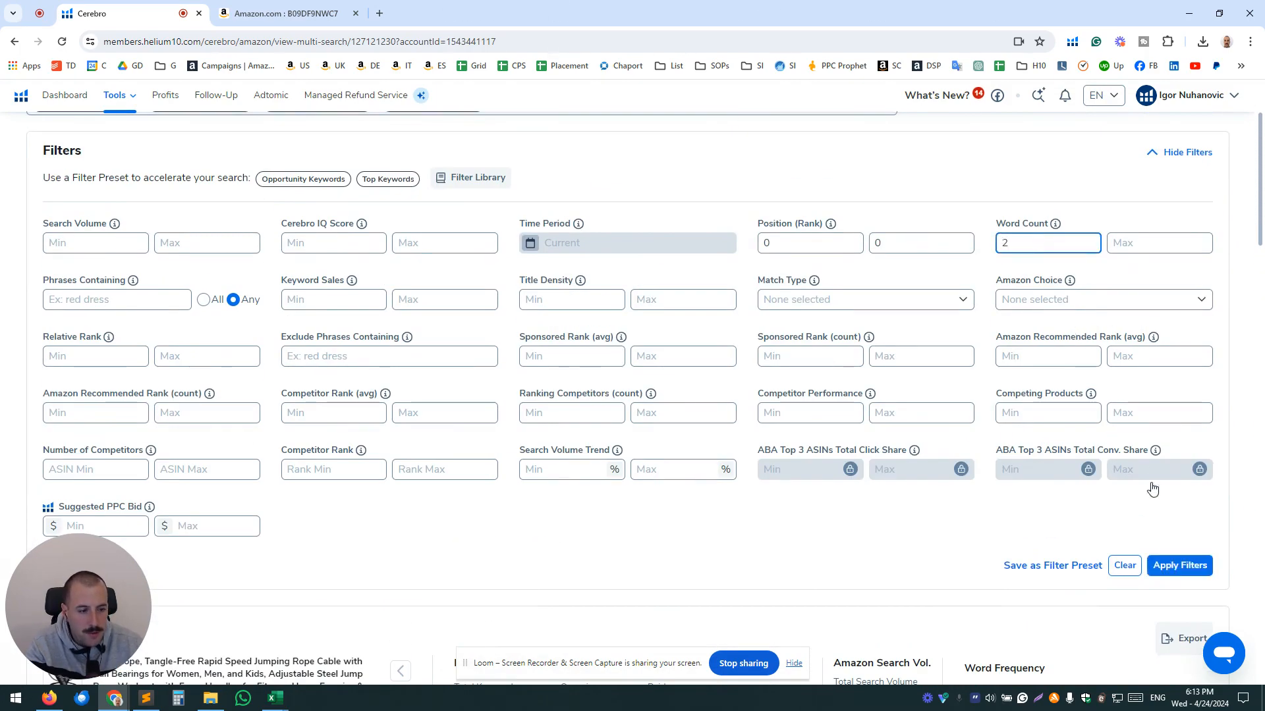
left_click(1179, 566)
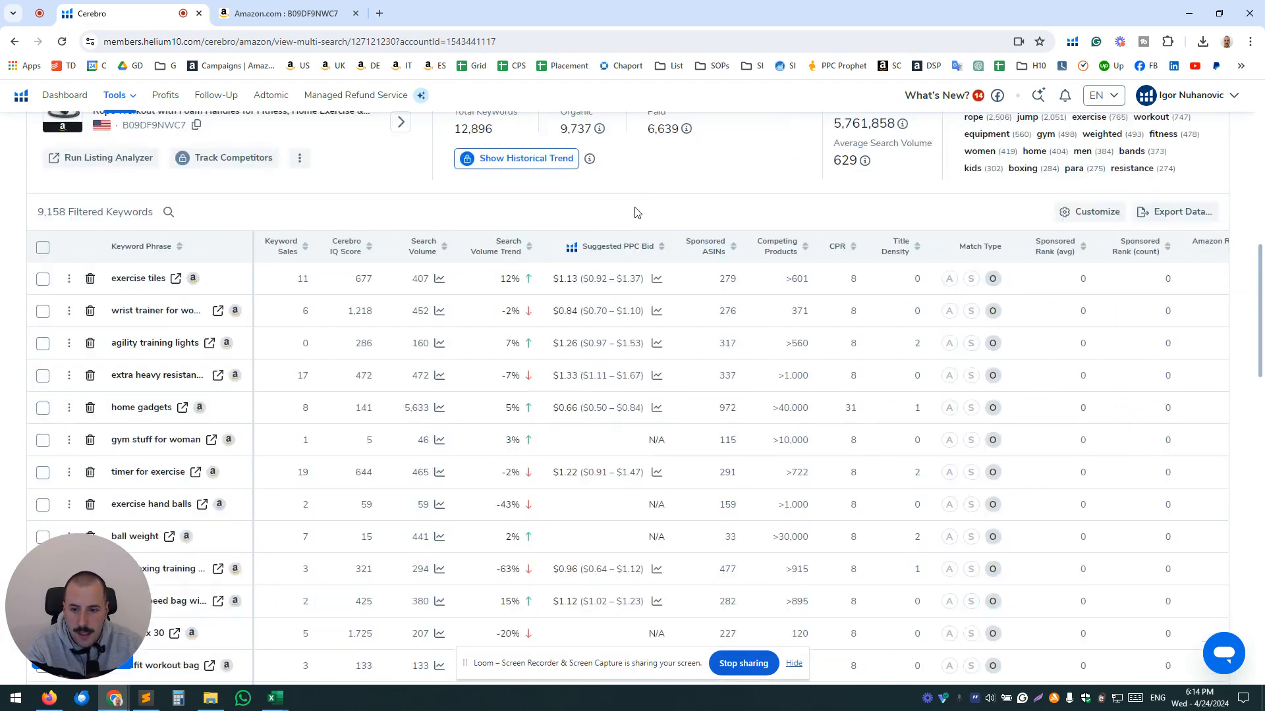
Review the keyword phrases filtered by Word Count and check them against the active filter settings.
scroll(637, 221, "up", 8)
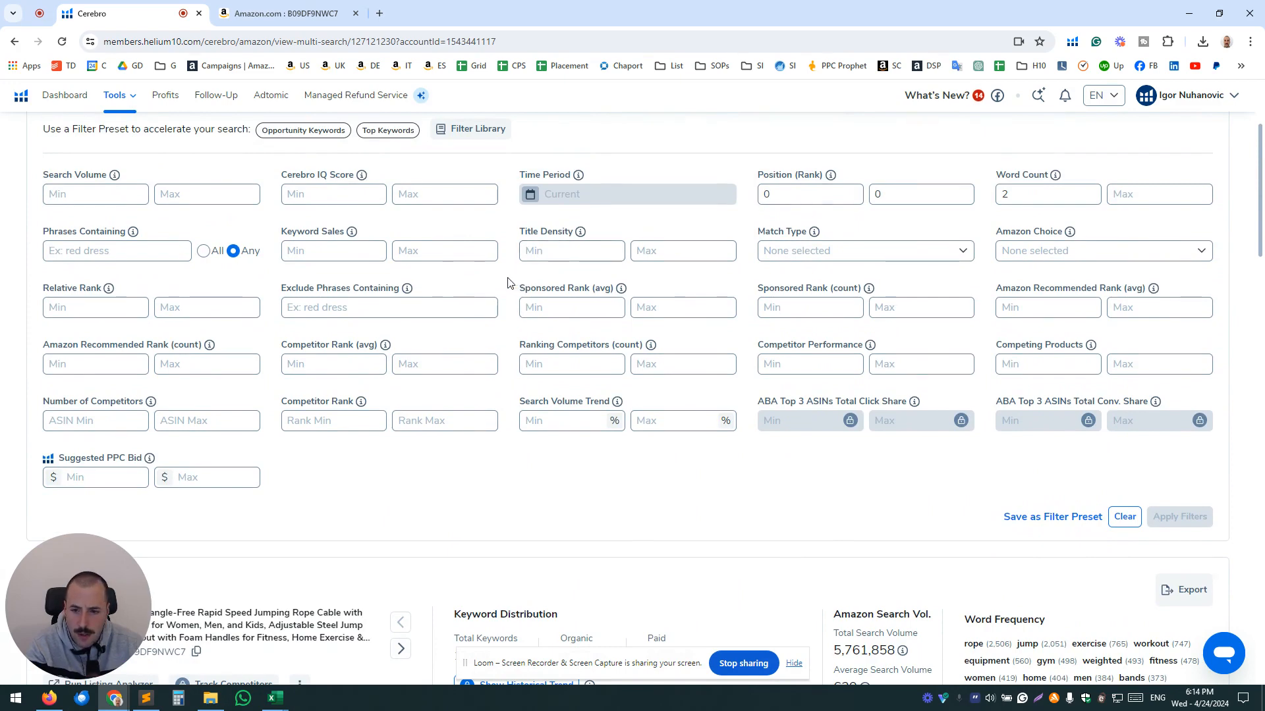
scroll(508, 284, "down", 7)
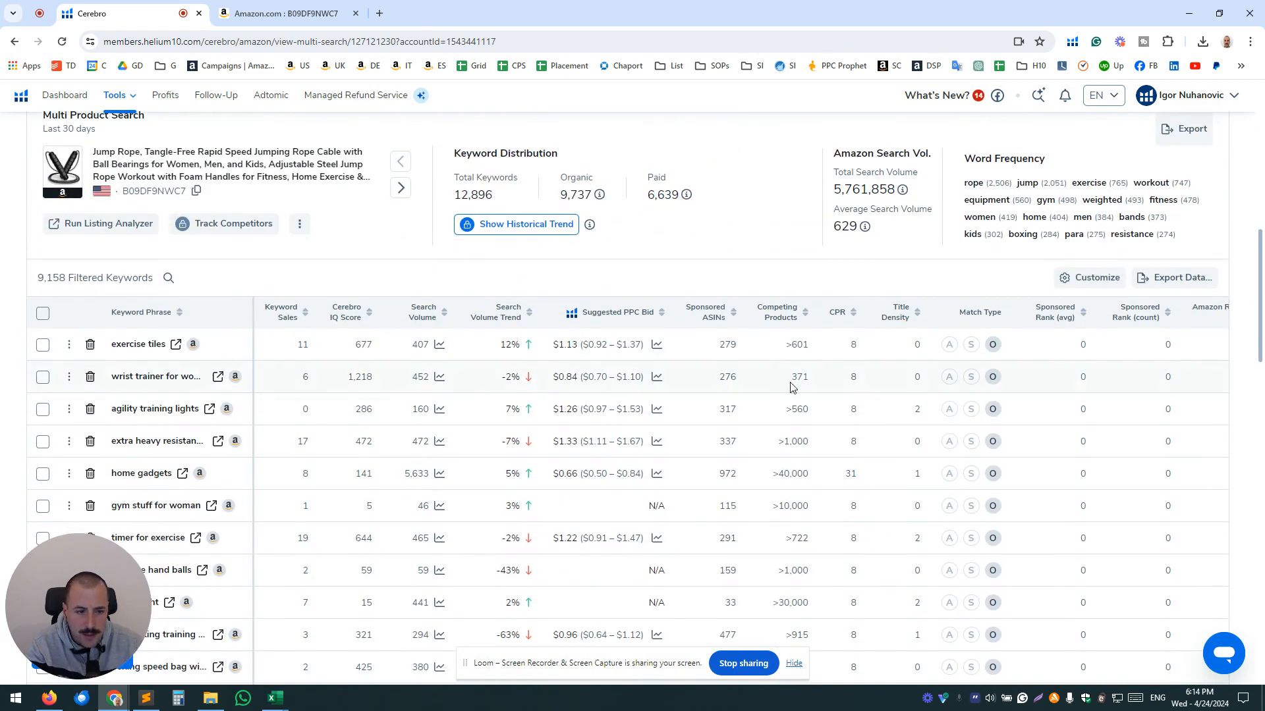
scroll(792, 387, "down", 2)
scroll(355, 283, "down", 3)
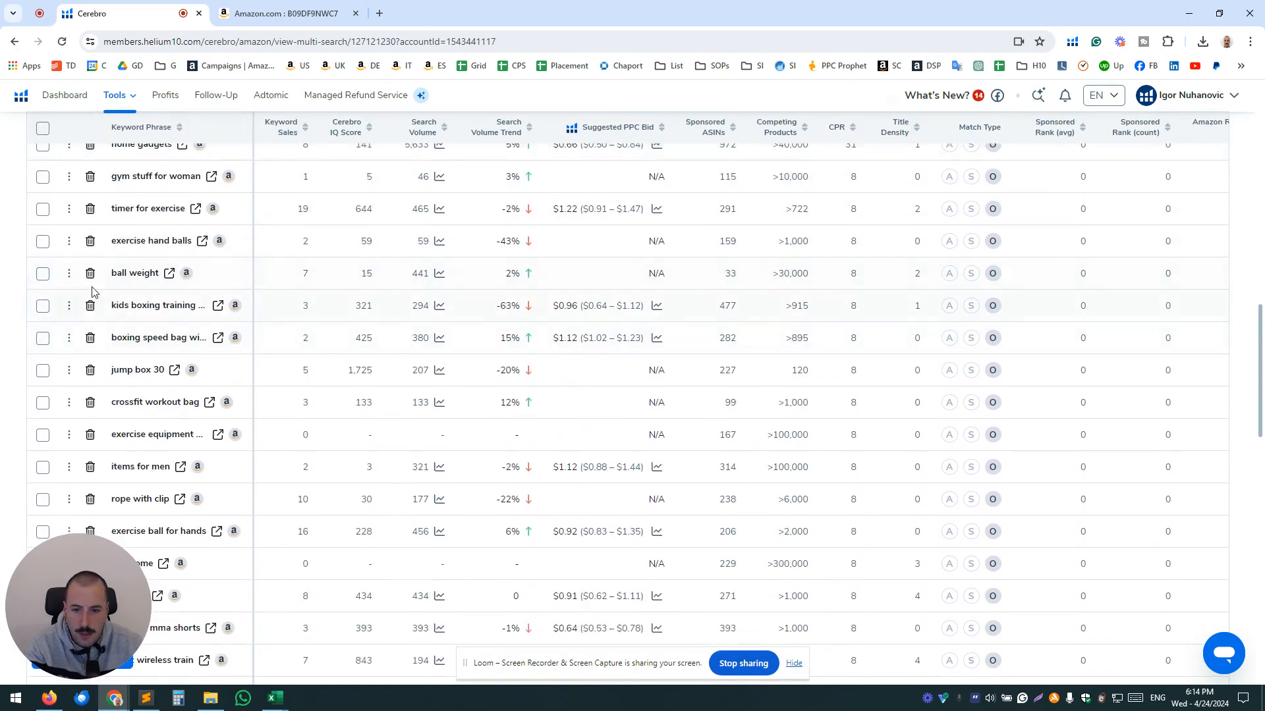
scroll(744, 320, "up", 10)
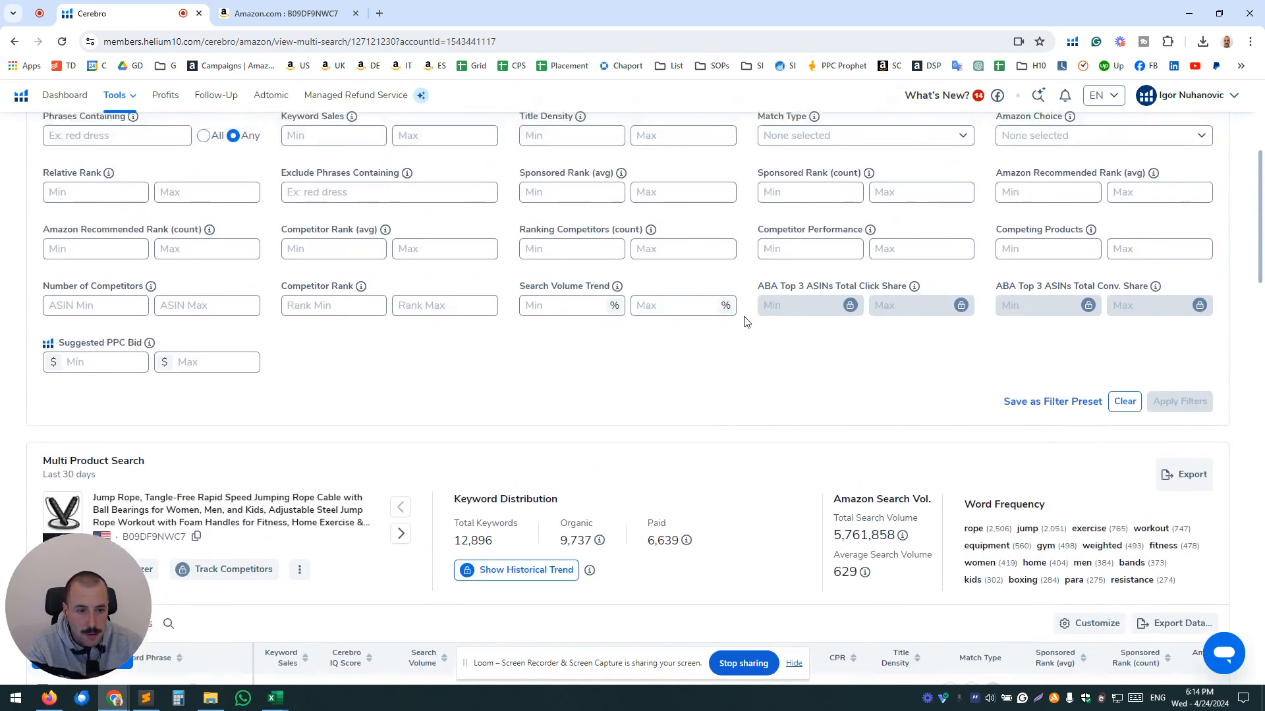
scroll(745, 322, "up", 1)
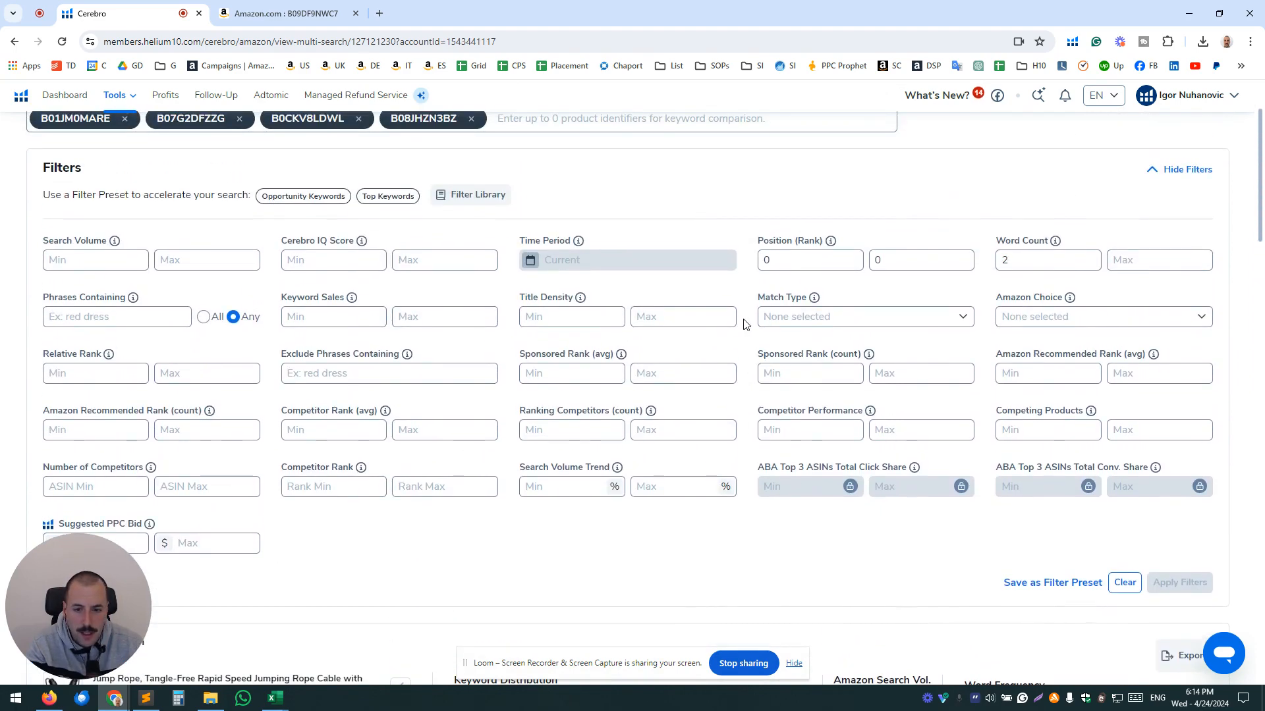